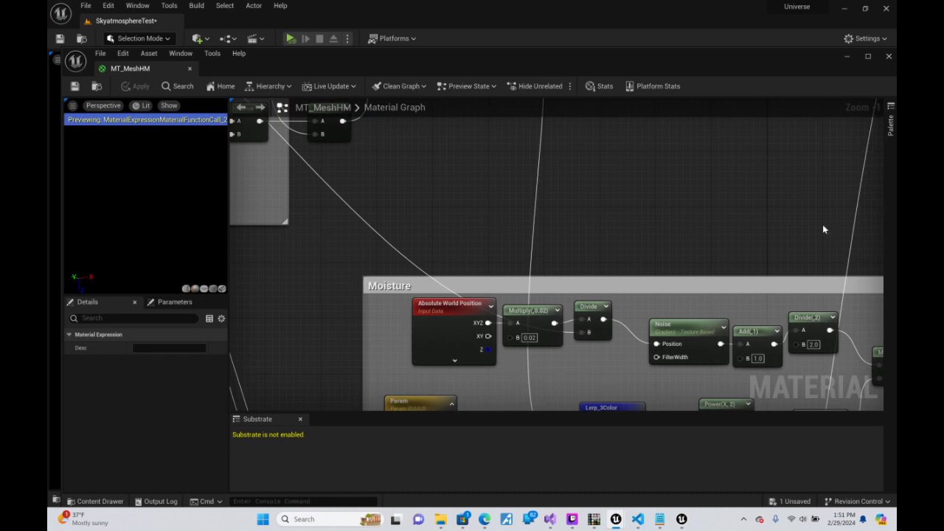
Delete the ObjectRadius, LocalPosition and attached BreakOutFloat3Components nodes below the Moisture group, along with the Abs node they fed
{"action": "scroll", "coordinate": [604, 296], "scroll_direction": "down", "scroll_amount": 5}
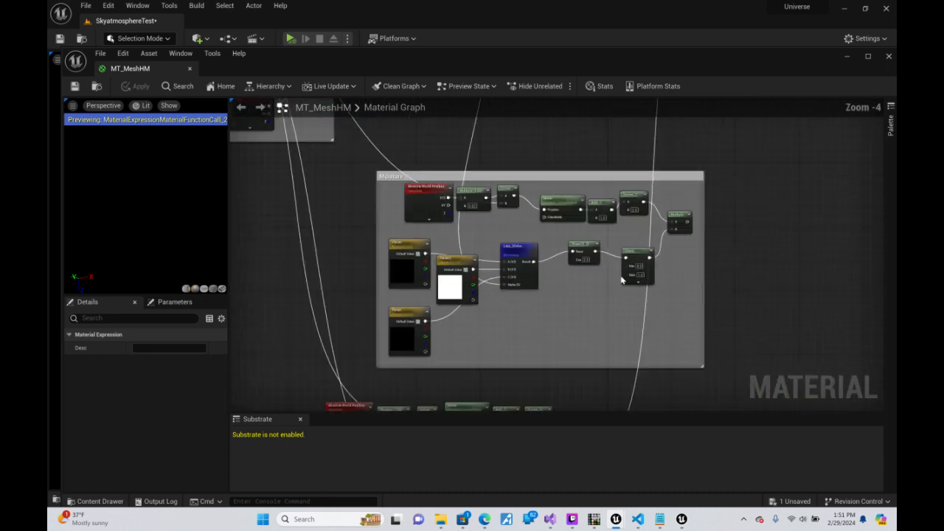
{"action": "right_click_drag", "start_coordinate": [604, 295], "coordinate": [589, 200]}
{"action": "right_click_drag", "start_coordinate": [539, 386], "coordinate": [573, 202]}
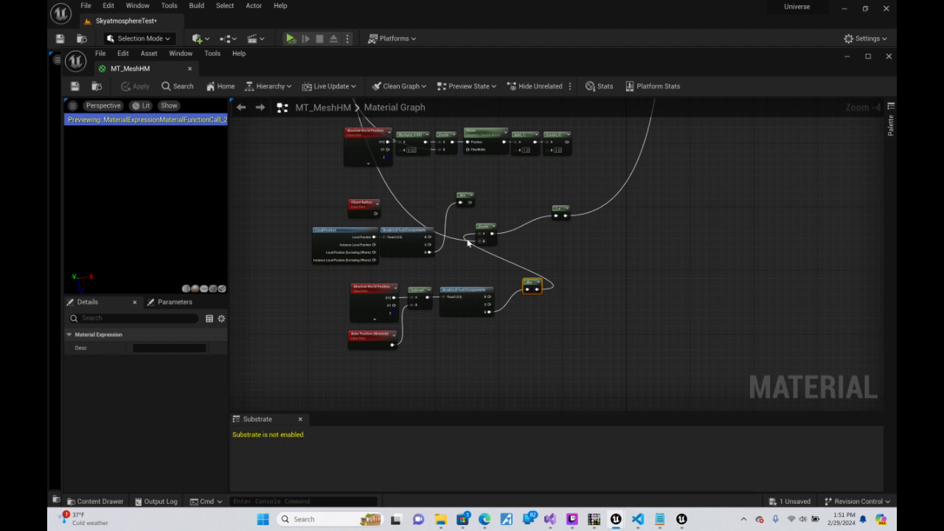
{"action": "left_click_drag", "start_coordinate": [444, 267], "coordinate": [339, 181]}
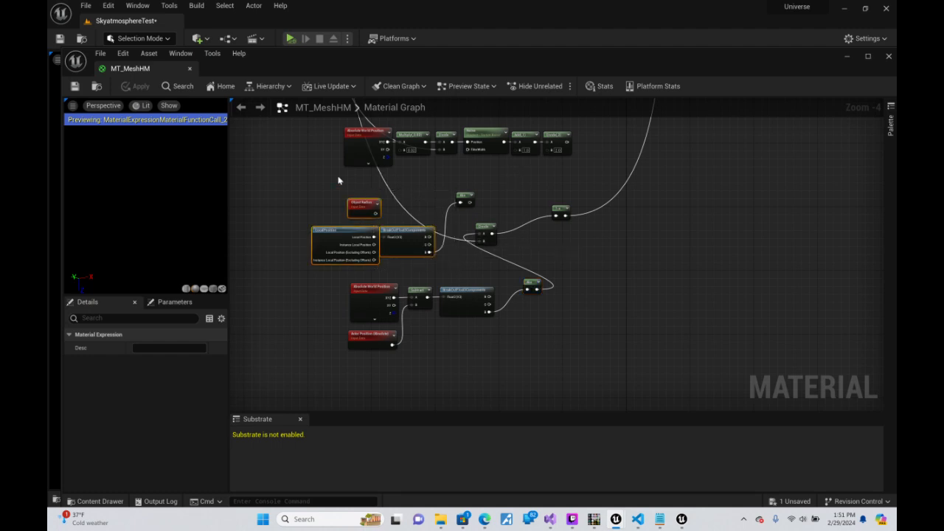
{"action": "key", "text": "Delete"}
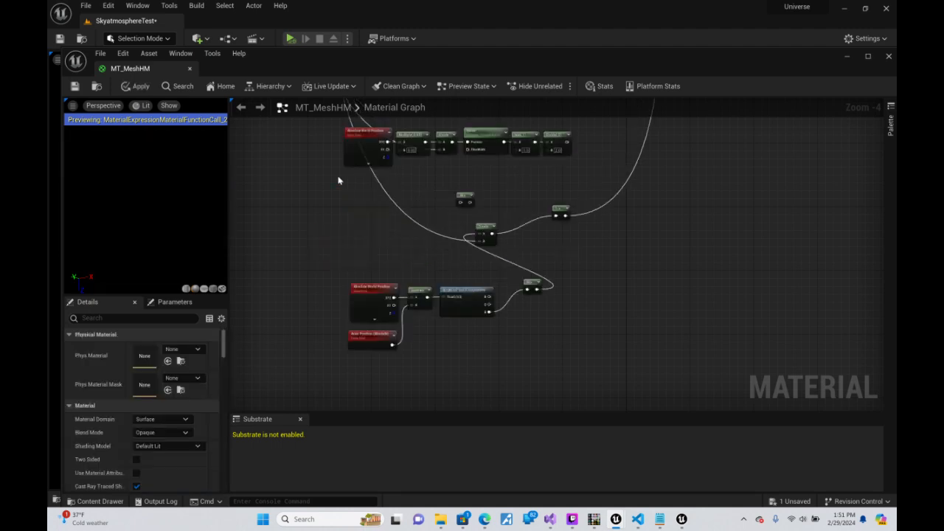
{"action": "left_click", "coordinate": [463, 198]}
{"action": "key", "text": "Delete"}
Rearrange the 1-x, Divide and Abs nodes to follow the remaining BreakOutFloat3Components node, and save the material
{"action": "left_click_drag", "start_coordinate": [565, 215], "coordinate": [621, 237]}
{"action": "left_click", "coordinate": [581, 194]}
{"action": "left_click_drag", "start_coordinate": [563, 211], "coordinate": [631, 231]}
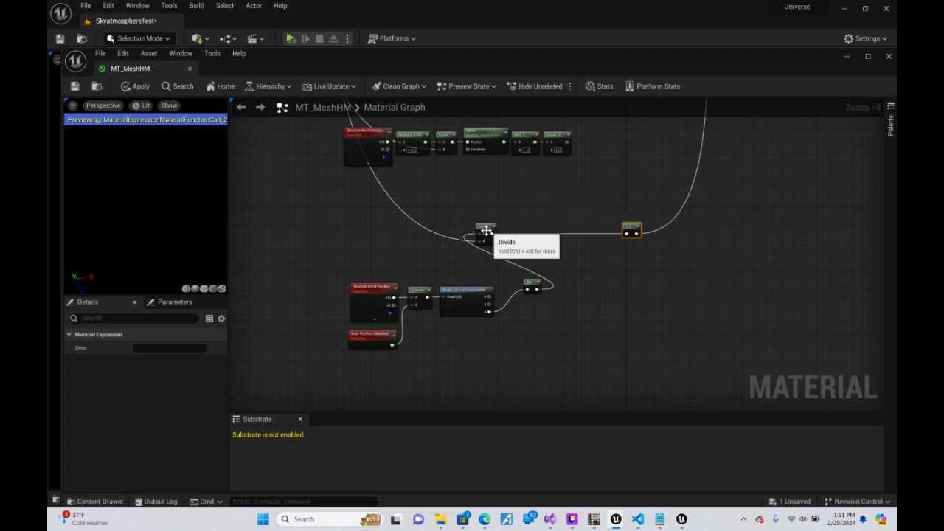
{"action": "left_click_drag", "start_coordinate": [485, 231], "coordinate": [514, 315]}
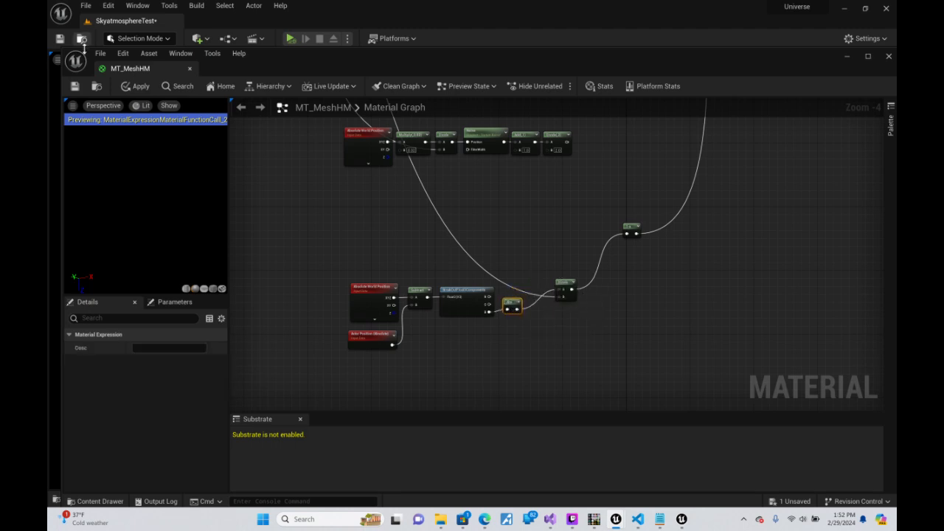
{"action": "left_click", "coordinate": [75, 87]}
Add a Power node with its Base input fed by the 1-x node's output
{"action": "right_click_drag", "start_coordinate": [757, 238], "coordinate": [500, 337]}
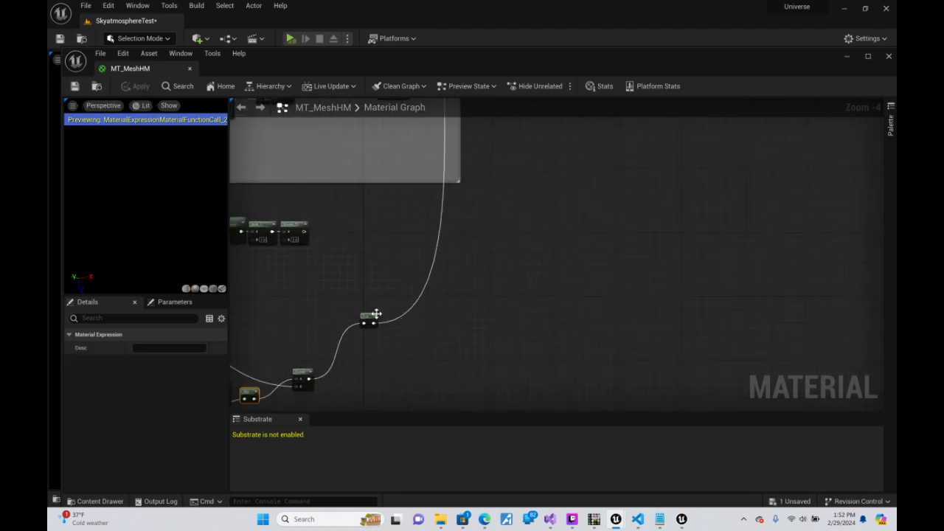
{"action": "left_click_drag", "start_coordinate": [376, 320], "coordinate": [418, 304]}
{"action": "type", "text": "po"}
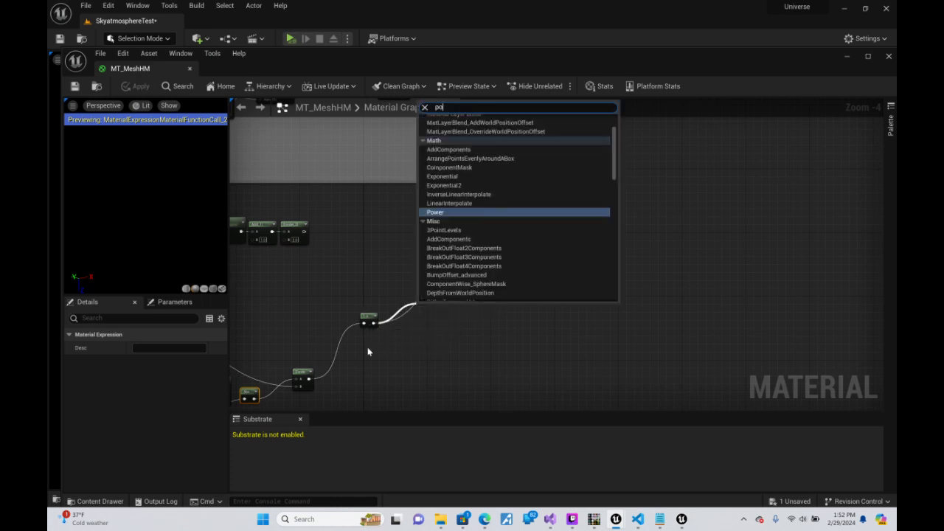
{"action": "key", "text": "Return"}
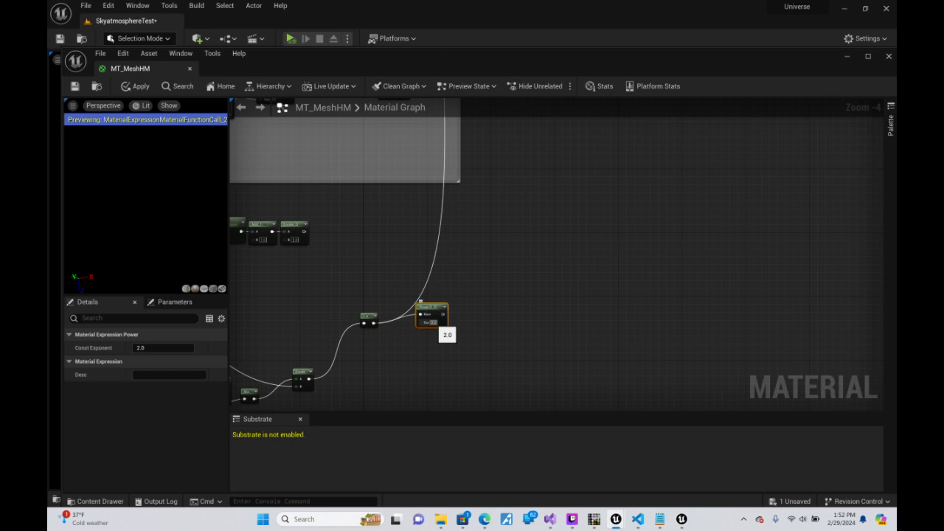
Create a scalar parameter named Temperature Latitude Falloff that feeds the Power node's exponent input
{"action": "mouse_move", "coordinate": [422, 315]}
{"action": "left_mouse_down"}
{"action": "mouse_move", "coordinate": [405, 337]}
{"action": "mouse_move", "coordinate": [426, 330]}
{"action": "left_mouse_up"}
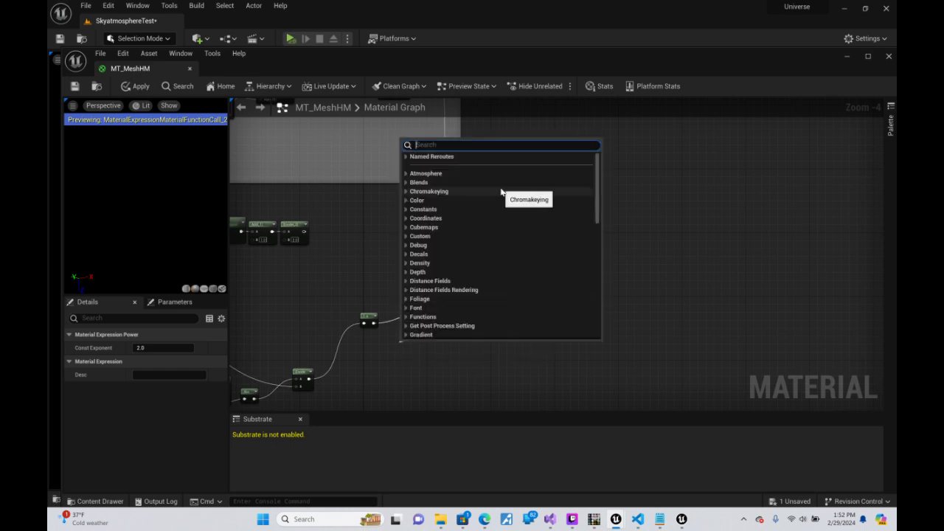
{"action": "type", "text": "scalar"}
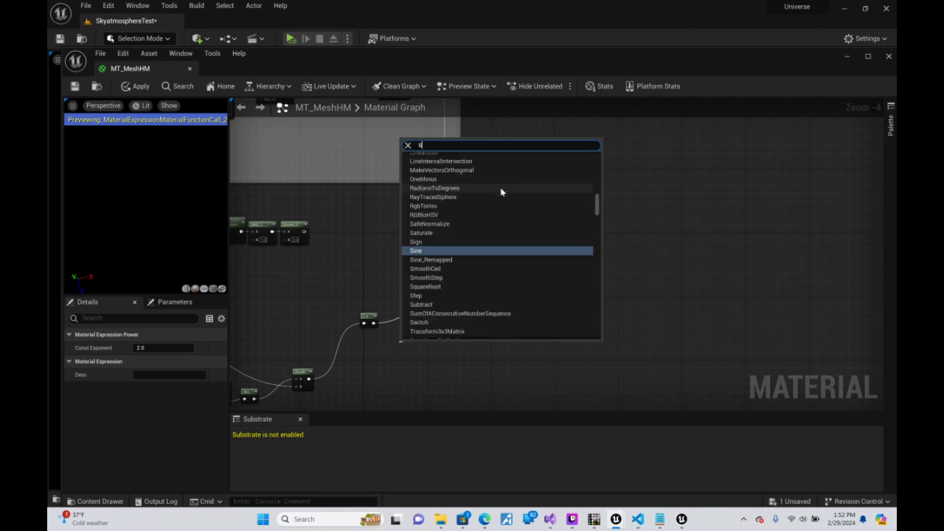
{"action": "key", "text": "Return"}
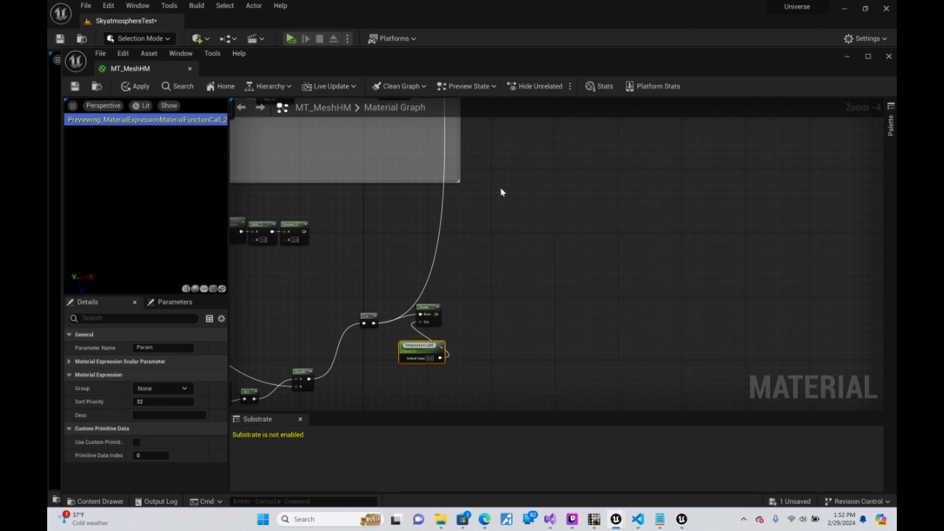
{"action": "type", "text": "udeFalloff"}
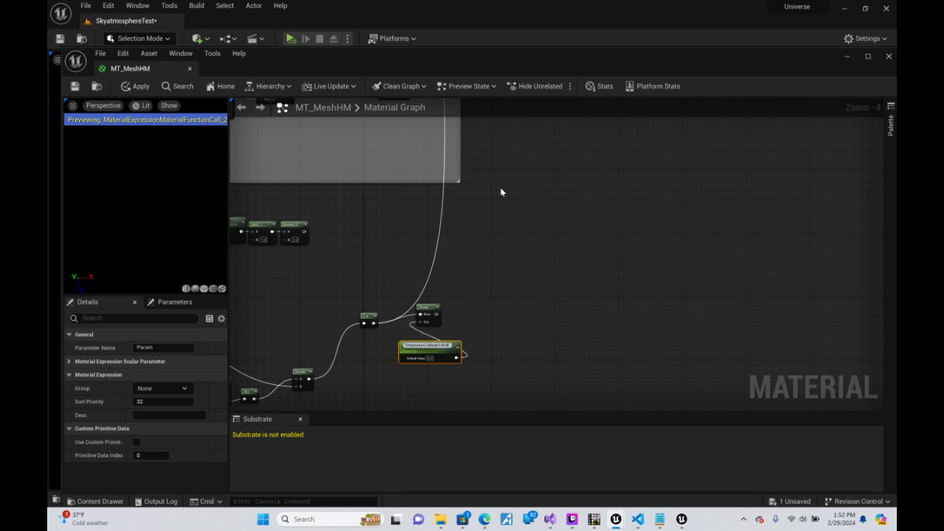
{"action": "key", "text": "Return"}
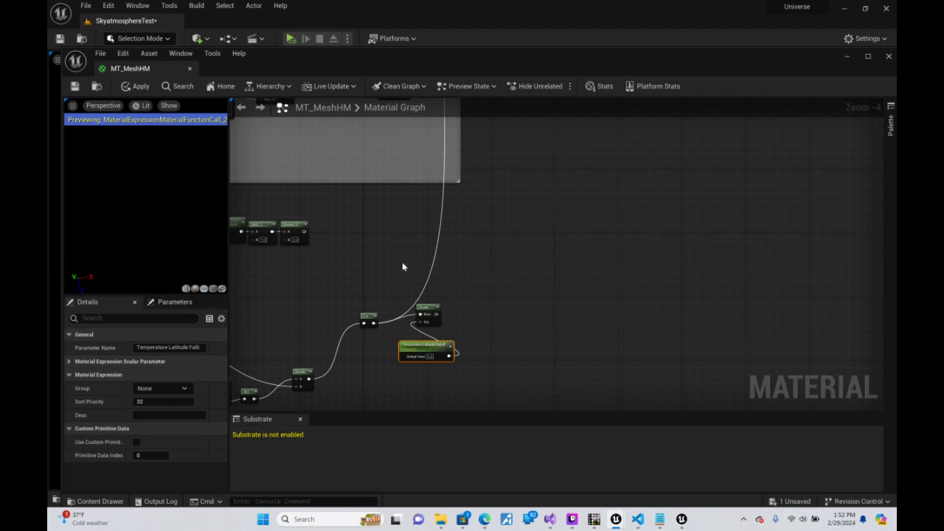
Move the latitude chain's Divide and 1-x nodes close behind the Abs node
{"action": "right_click_drag", "start_coordinate": [405, 265], "coordinate": [676, 109]}
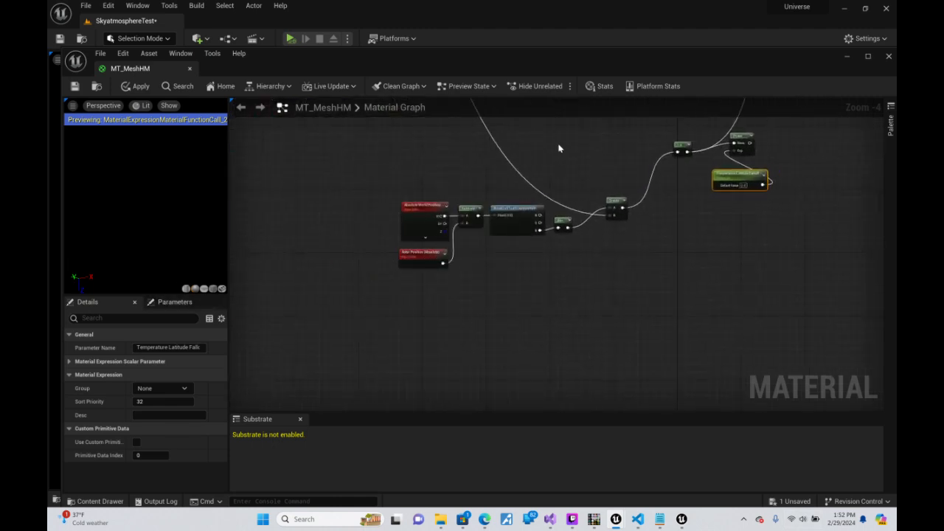
{"action": "right_click_drag", "start_coordinate": [565, 160], "coordinate": [367, 281]}
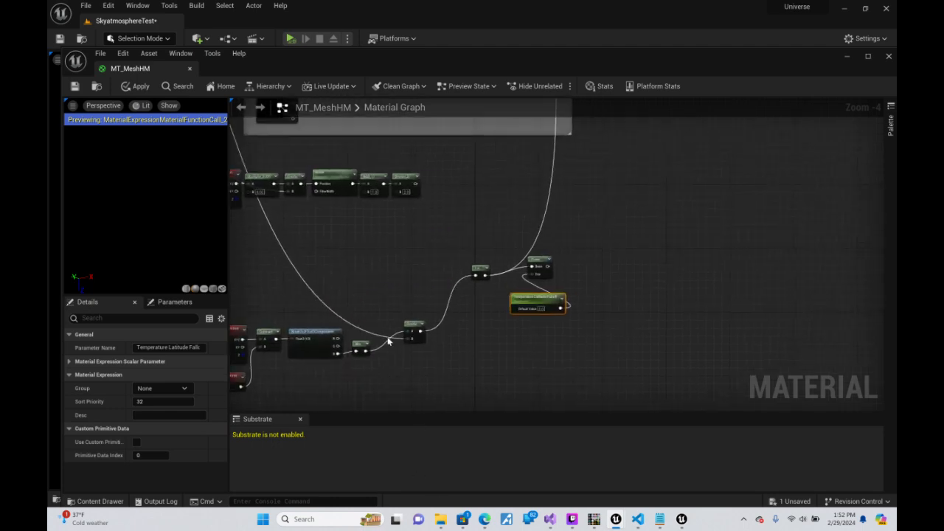
{"action": "left_click_drag", "start_coordinate": [416, 328], "coordinate": [392, 348]}
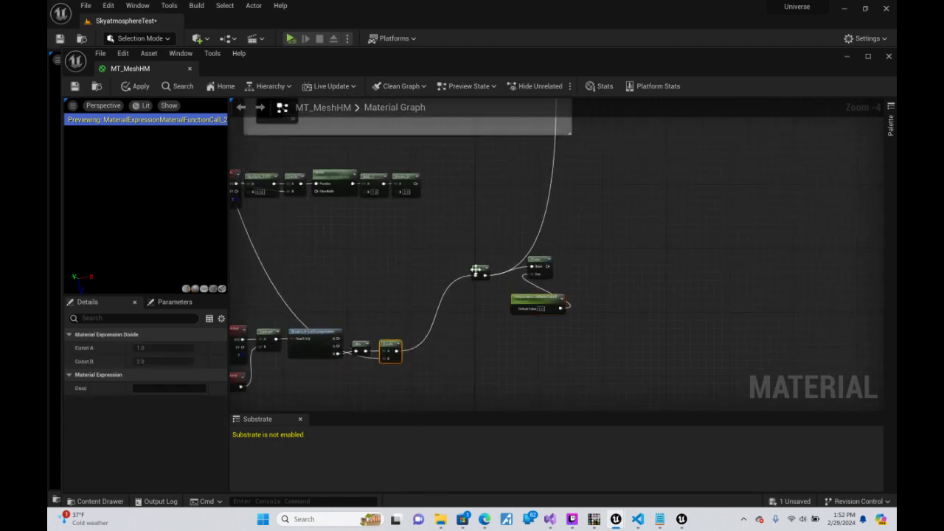
{"action": "left_click_drag", "start_coordinate": [477, 270], "coordinate": [408, 350]}
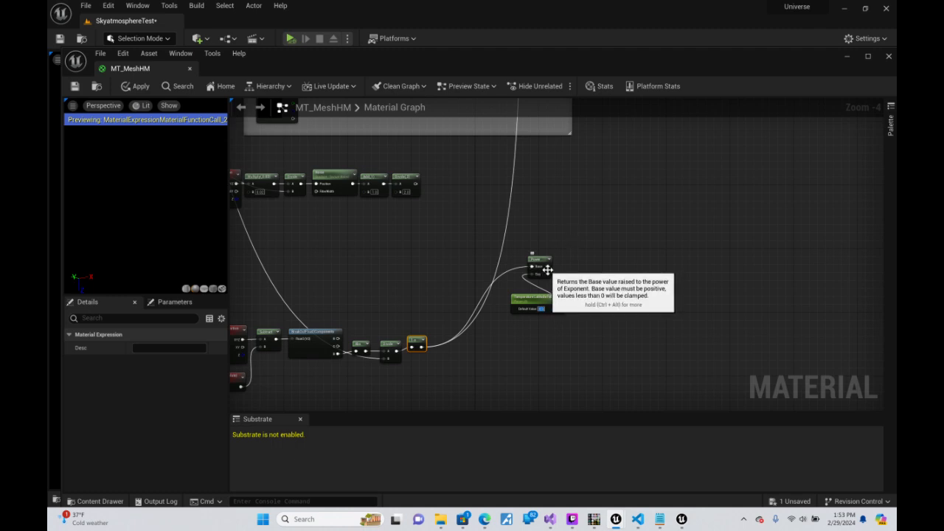
Connect the Power node's output to the material's Base Color and save the material
{"action": "left_click_drag", "start_coordinate": [547, 267], "coordinate": [624, 133]}
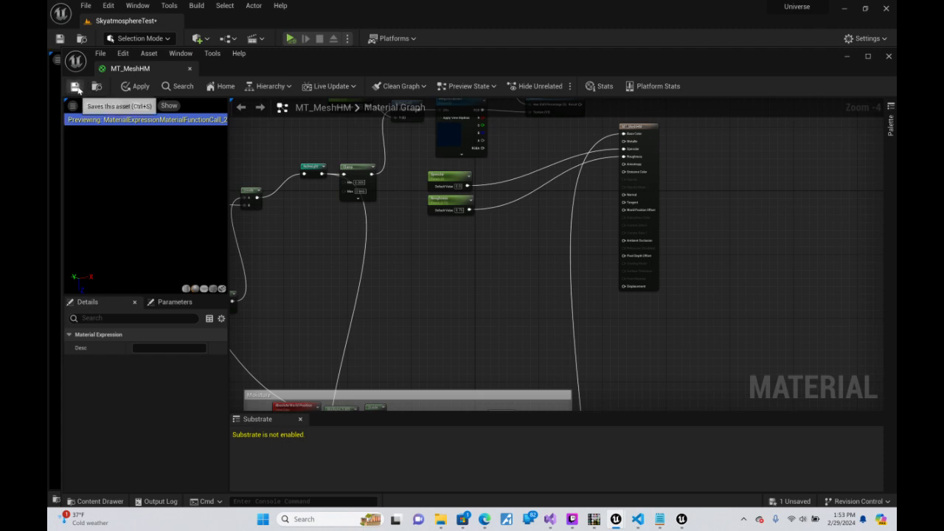
{"action": "left_click", "coordinate": [76, 87]}
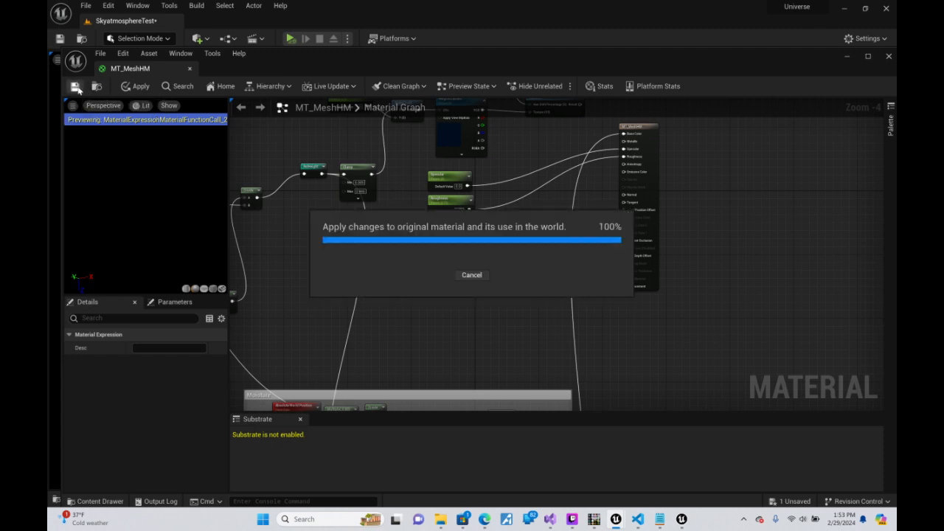
Examine the latitude gradient on the planet in the level viewport from several angles and distances
{"action": "left_click", "coordinate": [847, 56]}
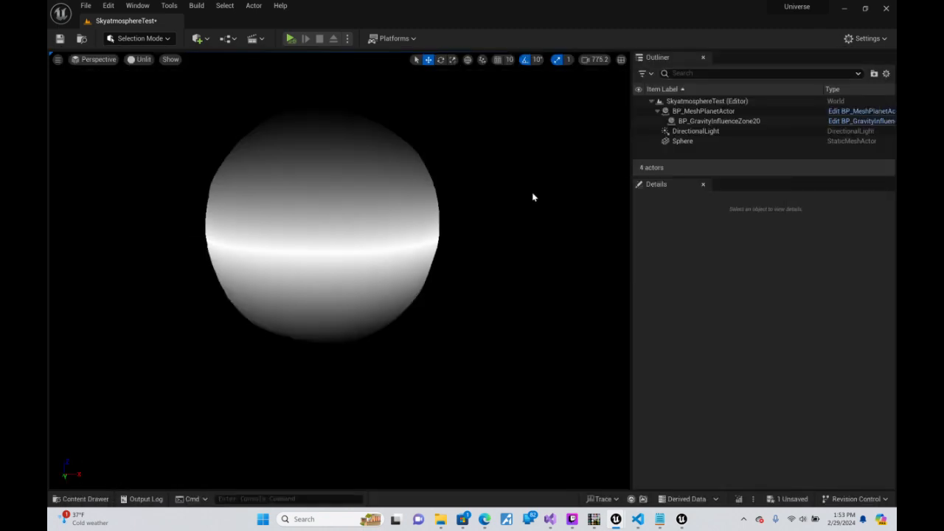
{"action": "right_click_drag", "start_coordinate": [534, 197], "coordinate": [468, 211]}
{"action": "key", "text": "s"}
{"action": "key", "text": "w"}
{"action": "key", "text": "s"}
{"action": "key", "text": "w"}
{"action": "key", "text": "s"}
{"action": "key", "text": "w"}
{"action": "key", "text": "s"}
{"action": "key", "text": "w"}
{"action": "key", "text": "s"}
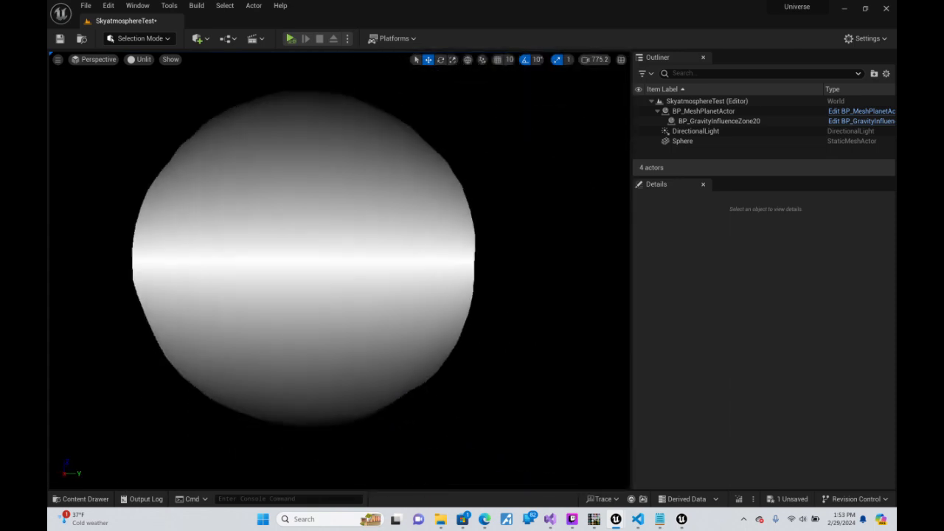
{"action": "mouse_move", "coordinate": [295, 250]}
{"action": "right_mouse_down"}
{"action": "mouse_move", "coordinate": [327, 253]}
{"action": "mouse_move", "coordinate": [294, 263]}
{"action": "right_mouse_up"}
{"action": "key", "text": "s"}
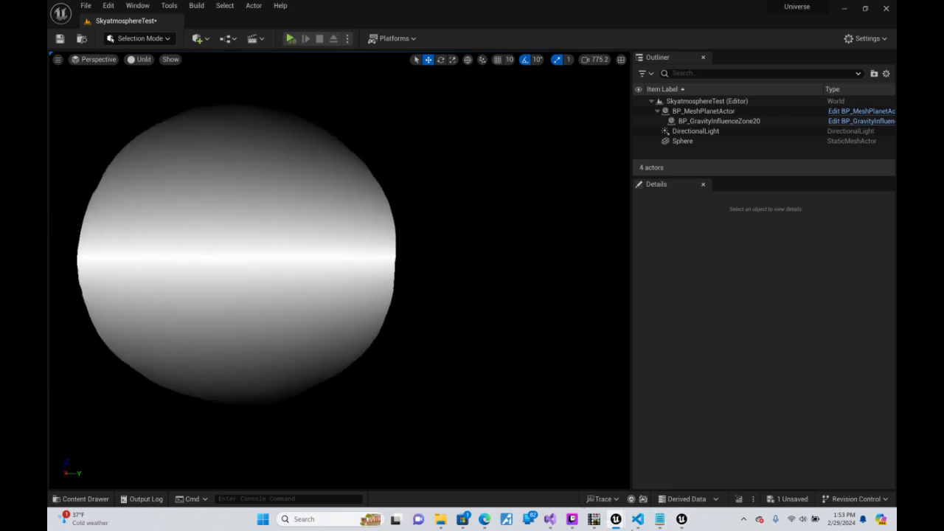
Return to the MT_MeshHM material graph and delete the unconnected world-position noise chain below the Moisture group
{"action": "left_click", "coordinate": [683, 519]}
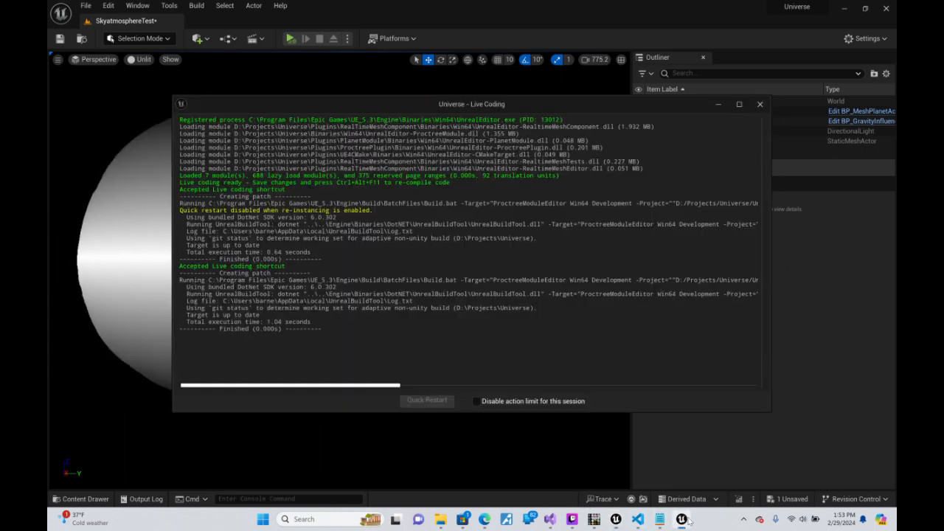
{"action": "left_click", "coordinate": [683, 519]}
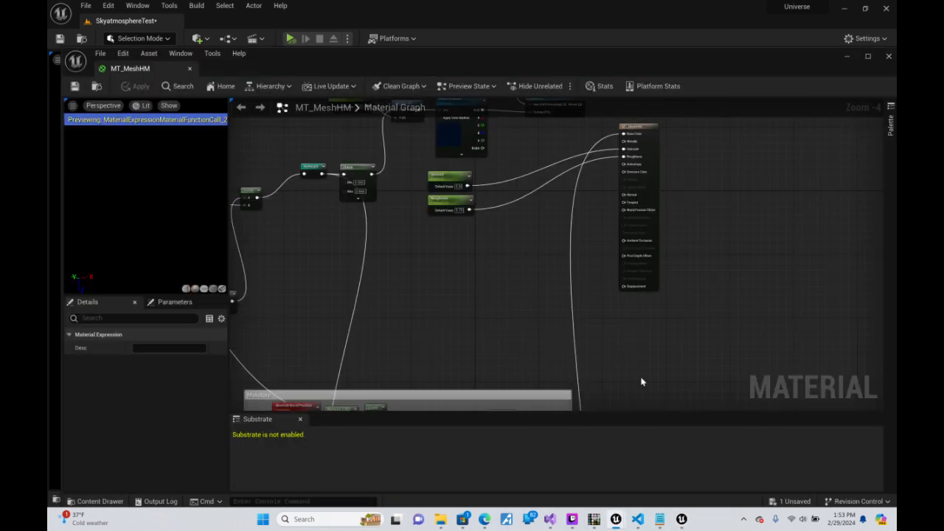
{"action": "scroll", "coordinate": [653, 222], "scroll_direction": "down", "scroll_amount": 2}
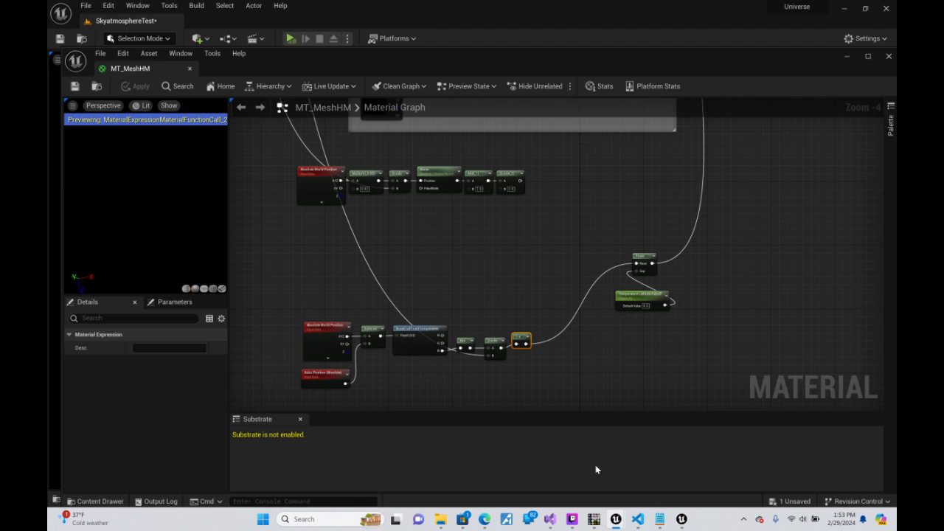
{"action": "mouse_move", "coordinate": [568, 147]}
{"action": "right_mouse_down"}
{"action": "mouse_move", "coordinate": [588, 390]}
{"action": "mouse_move", "coordinate": [594, 331]}
{"action": "right_mouse_up"}
{"action": "mouse_move", "coordinate": [585, 332]}
{"action": "left_mouse_down"}
{"action": "mouse_move", "coordinate": [304, 398]}
{"action": "mouse_move", "coordinate": [266, 291]}
{"action": "left_mouse_up"}
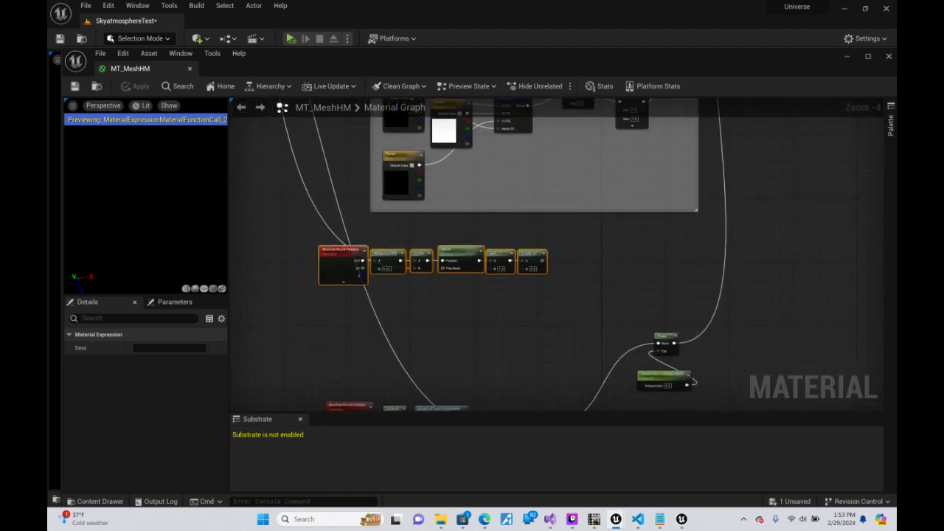
{"action": "key", "text": "Delete"}
Copy the Moisture group's noise chain, from Absolute World Position to the last Divide, and paste it above the latitude nodes
{"action": "right_click_drag", "start_coordinate": [499, 257], "coordinate": [527, 369]}
{"action": "left_click_drag", "start_coordinate": [608, 153], "coordinate": [421, 181]}
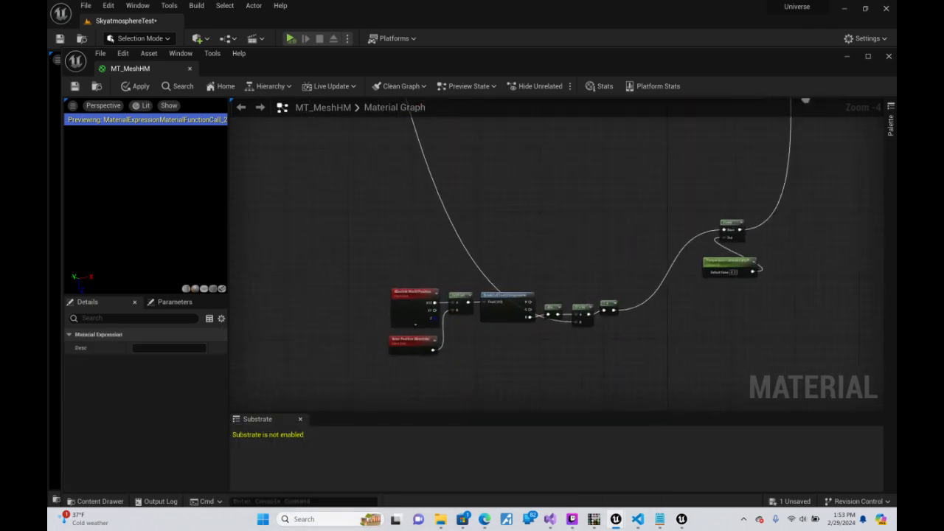
{"action": "right_click_drag", "start_coordinate": [805, 100], "coordinate": [774, 143]}
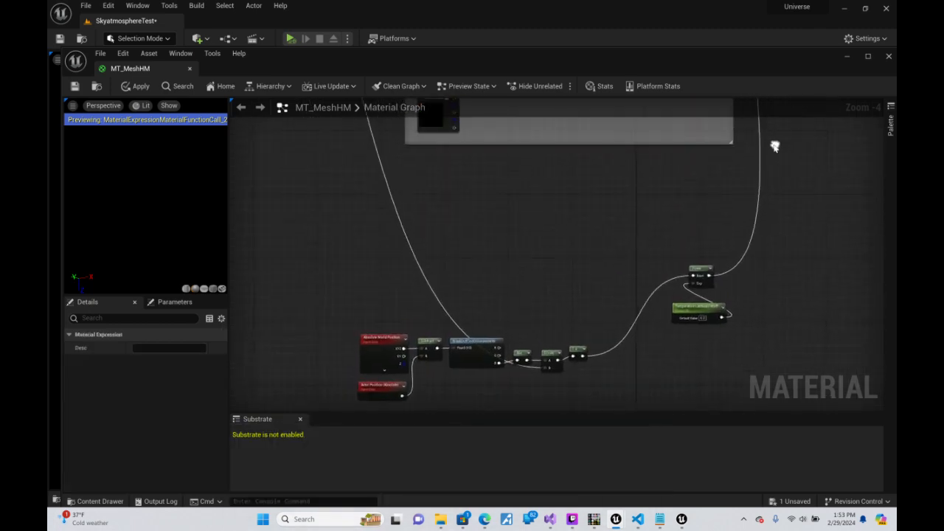
{"action": "key", "text": "ctrl+v"}
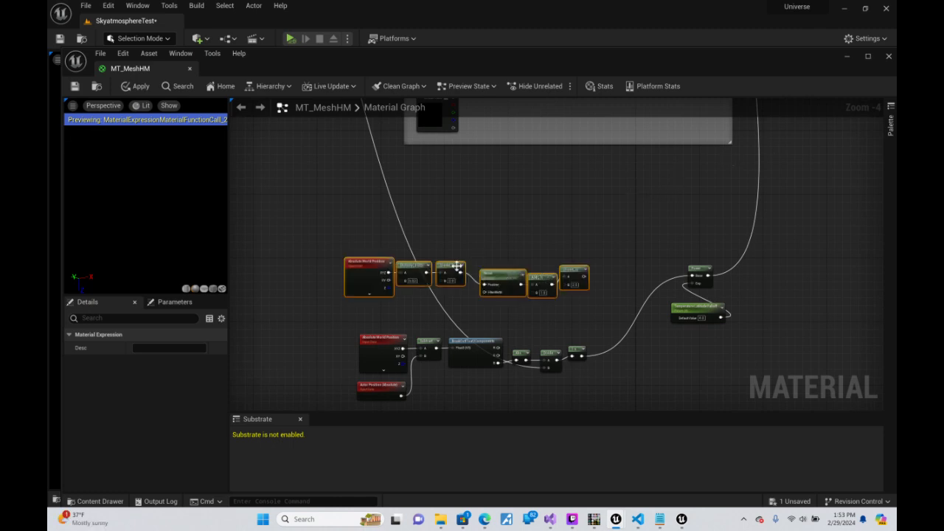
Connect the pasted first Divide node's B input to the source feeding Moisture's Divide, and set the pasted Multiply value to 0.1
{"action": "left_click_drag", "start_coordinate": [442, 281], "coordinate": [465, 139]}
{"action": "right_click_drag", "start_coordinate": [599, 346], "coordinate": [413, 107]}
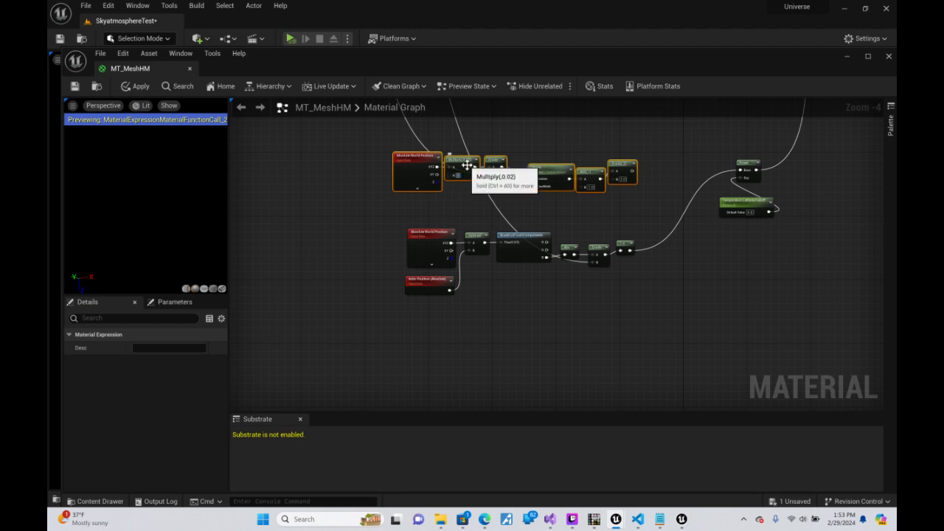
{"action": "left_click", "coordinate": [669, 160]}
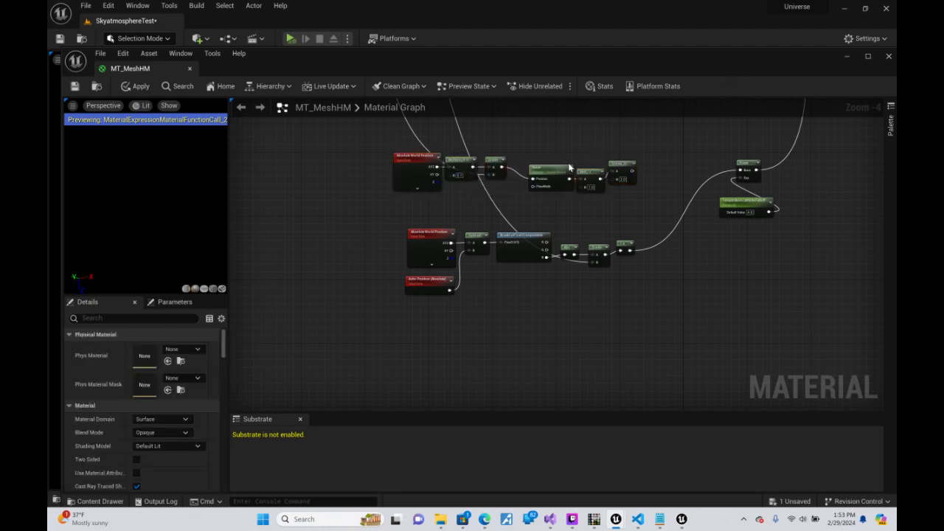
Line up the pasted Noise, Add and final Divide nodes behind the first Divide node
{"action": "left_click_drag", "start_coordinate": [544, 173], "coordinate": [528, 164]}
{"action": "left_click", "coordinate": [586, 165]}
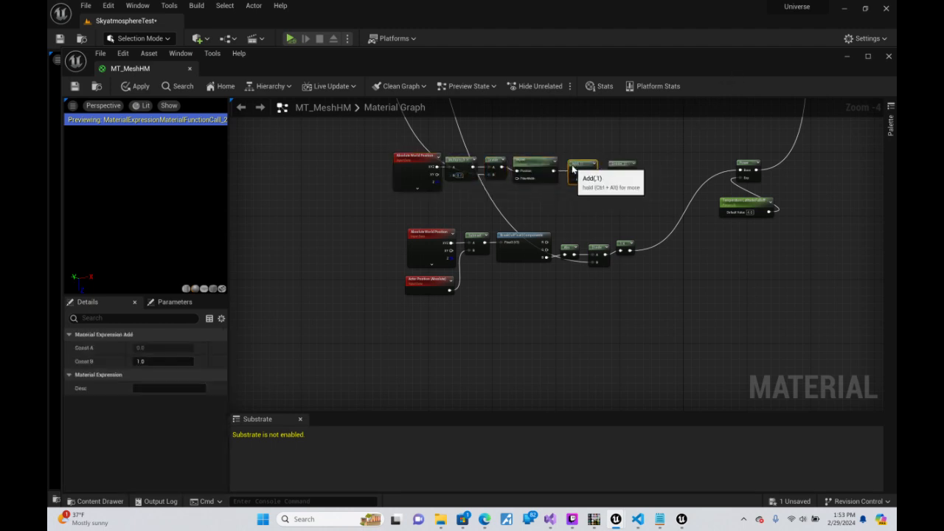
Multiply the pasted noise chain's final output by the 1-x output and feed the product into the Power node's Base
{"action": "left_click_drag", "start_coordinate": [618, 164], "coordinate": [663, 170]}
{"action": "type", "text": "*"}
{"action": "key", "text": "Return"}
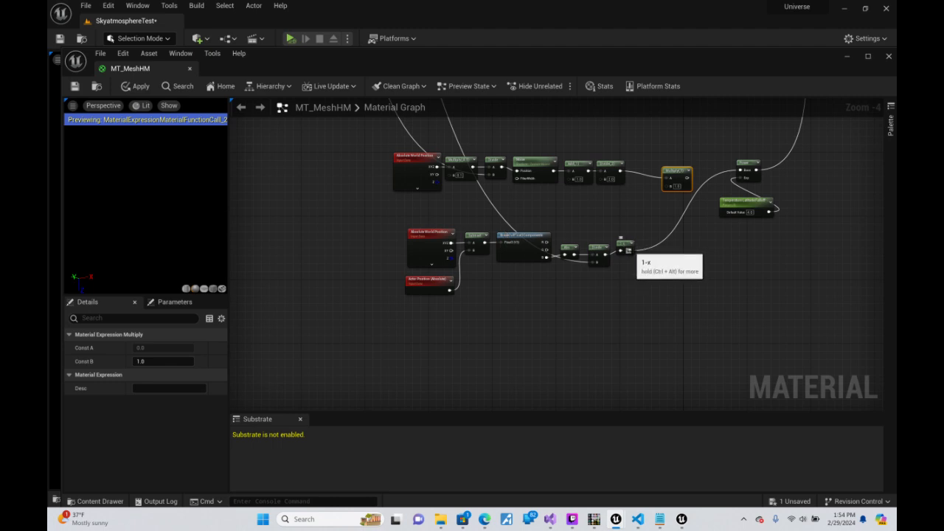
{"action": "left_click_drag", "start_coordinate": [628, 251], "coordinate": [740, 170]}
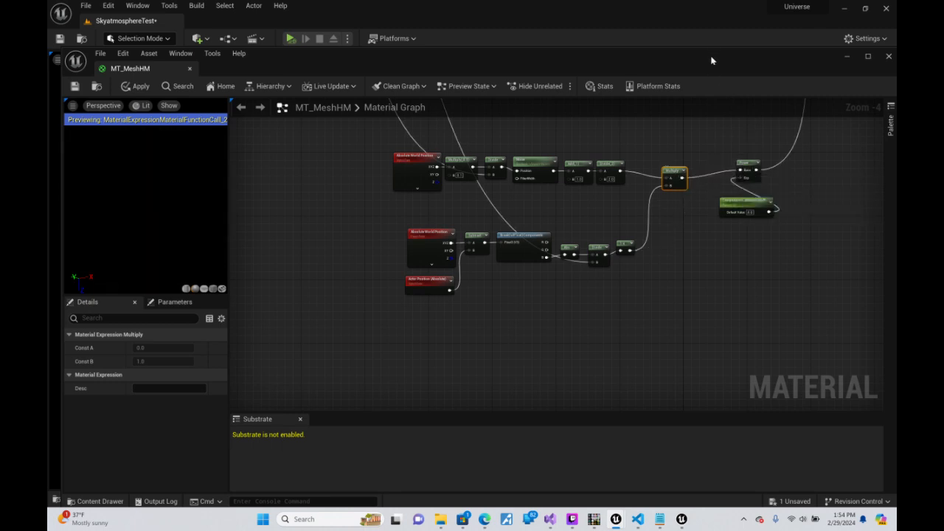
Save the material with the noise-multiplied latitude mask and examine its effect on the planet in the level viewport
{"action": "left_click_drag", "start_coordinate": [712, 54], "coordinate": [760, 301]}
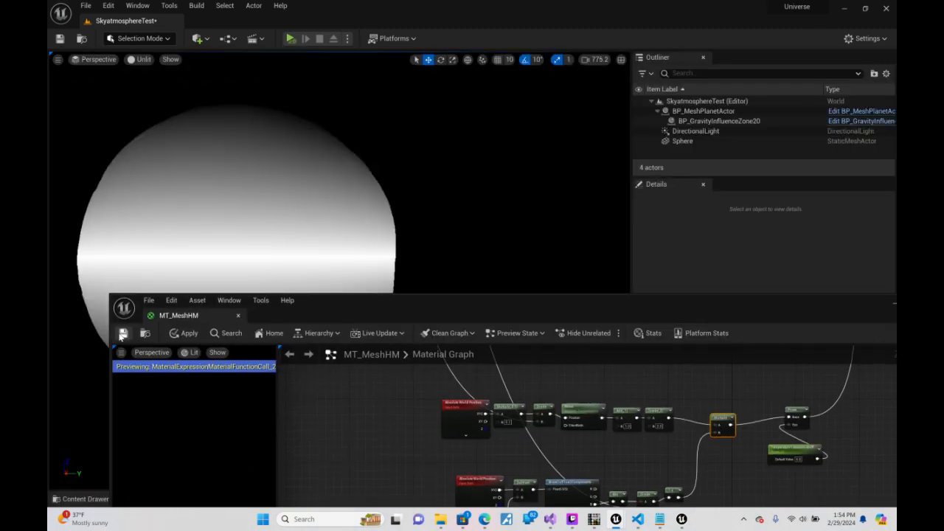
{"action": "left_click", "coordinate": [123, 336]}
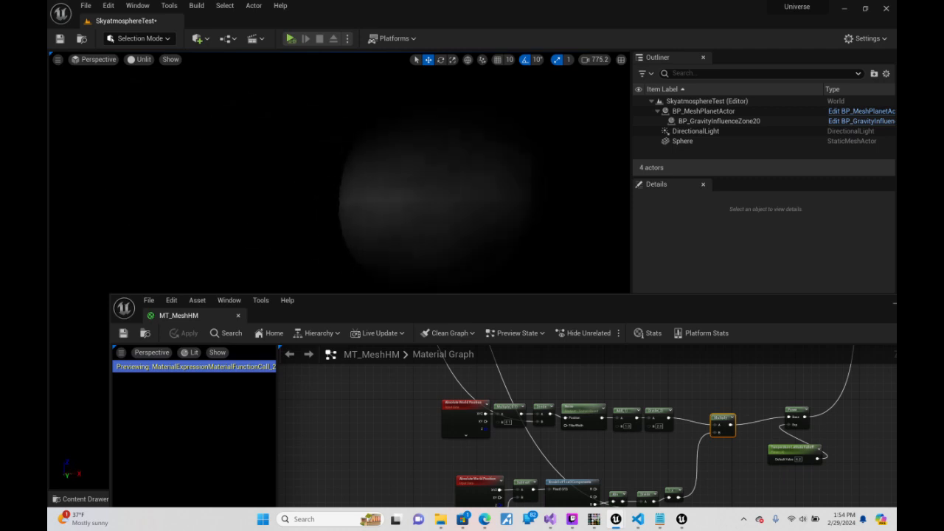
{"action": "right_click_drag", "start_coordinate": [340, 174], "coordinate": [414, 177]}
Raise the B value of the temperature noise chain's first Multiply node, save the material and inspect the planet's noise pattern
{"action": "left_click_drag", "start_coordinate": [593, 303], "coordinate": [603, 112]}
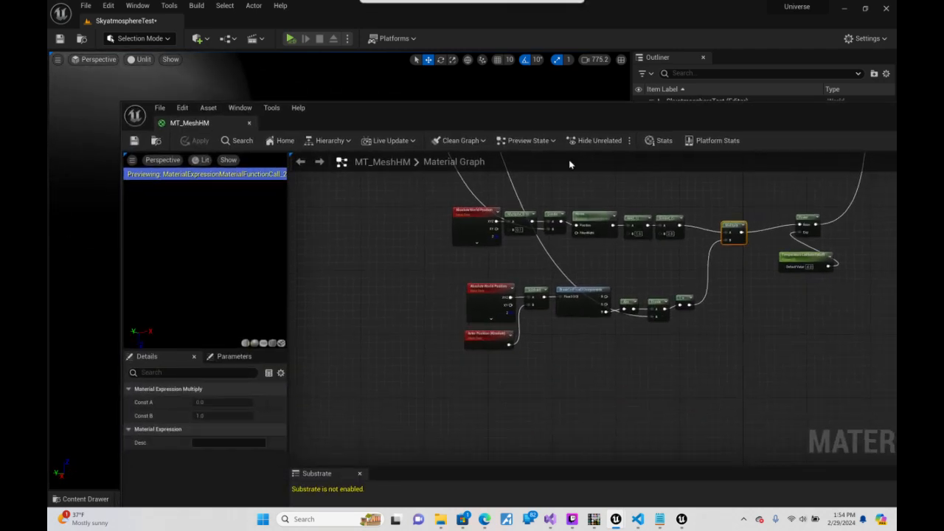
{"action": "left_click", "coordinate": [519, 229]}
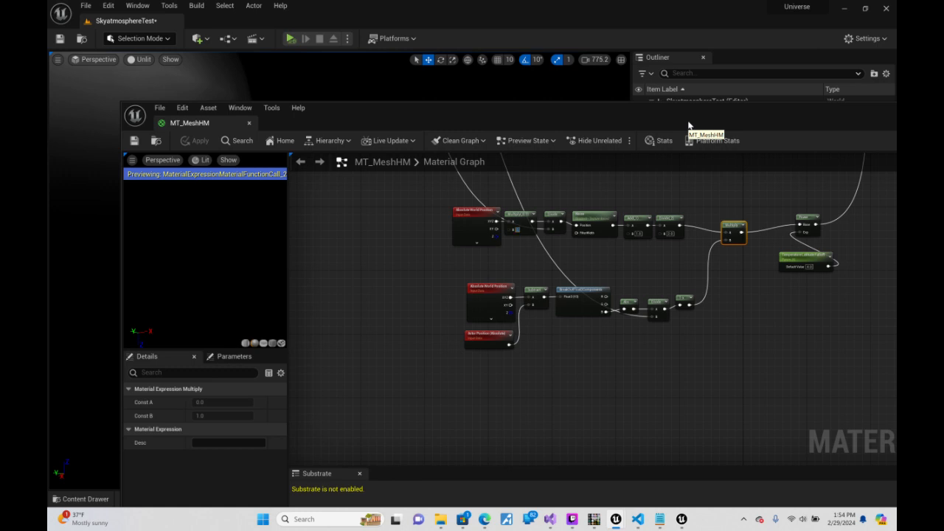
{"action": "key", "text": "Return"}
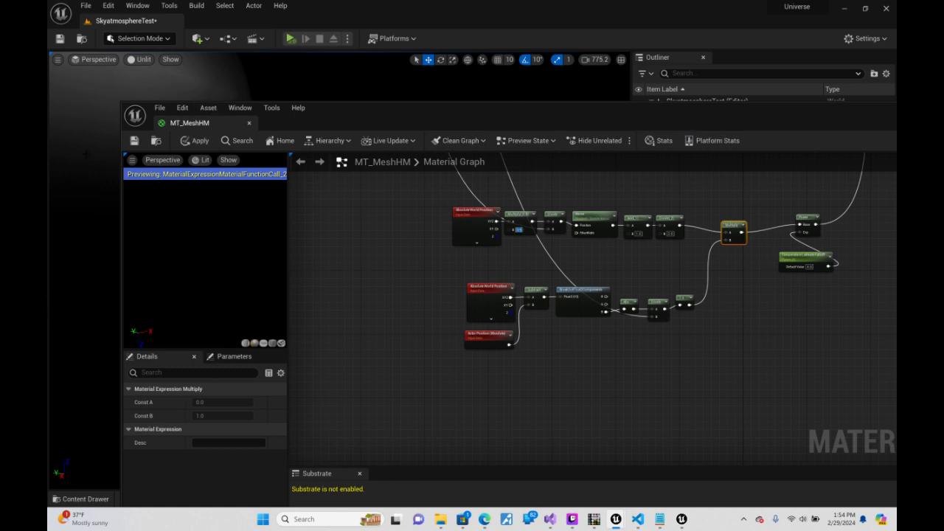
{"action": "left_click", "coordinate": [133, 141]}
{"action": "left_click_drag", "start_coordinate": [454, 102], "coordinate": [454, 297]}
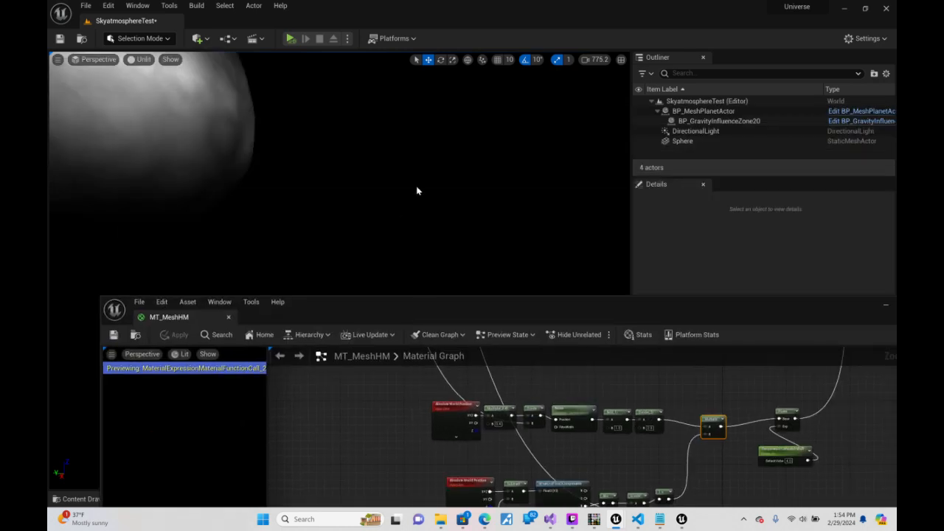
{"action": "right_click_drag", "start_coordinate": [332, 206], "coordinate": [489, 186]}
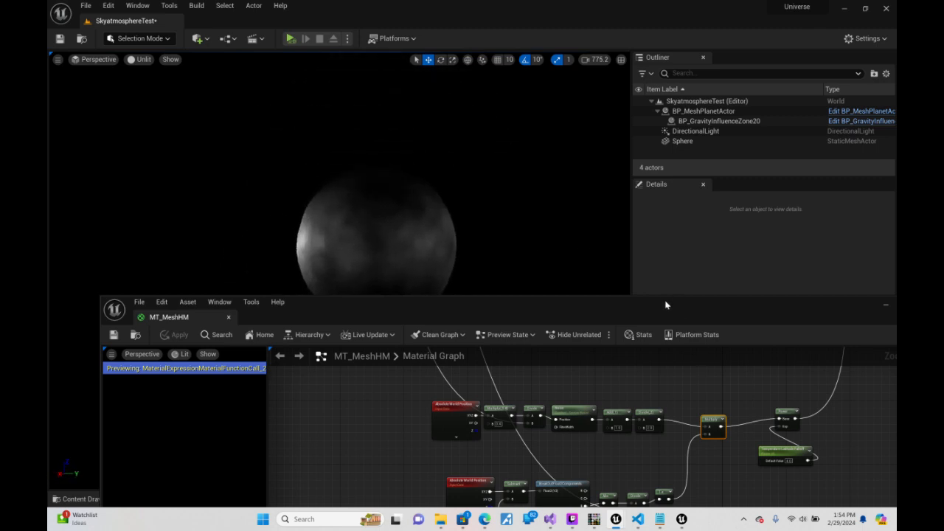
Lower the default value of the temperature latitude falloff parameter, save the material and focus the view on the planet actor
{"action": "left_click_drag", "start_coordinate": [666, 308], "coordinate": [652, 128]}
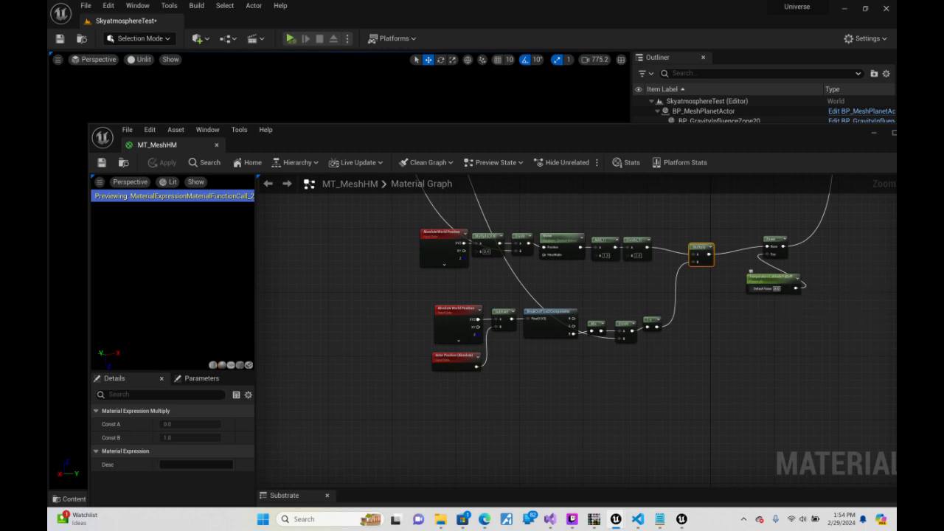
{"action": "type", "text": "8"}
{"action": "left_click_drag", "start_coordinate": [520, 134], "coordinate": [537, 354]}
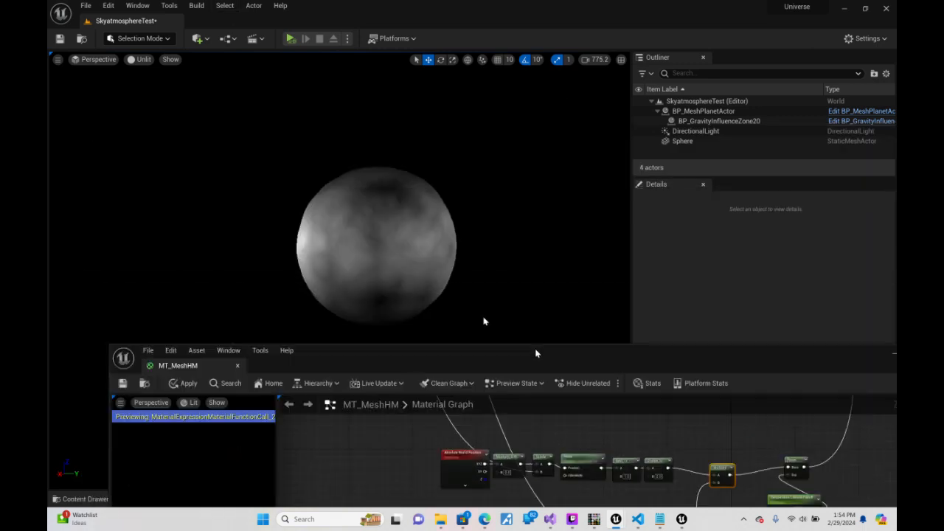
{"action": "left_click", "coordinate": [399, 272]}
{"action": "key", "text": "f"}
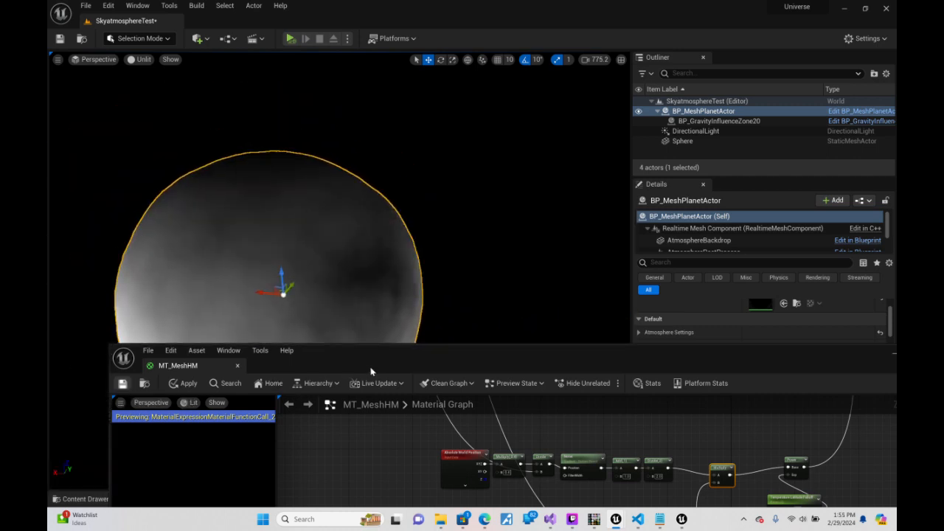
{"action": "mouse_move", "coordinate": [562, 216]}
{"action": "right_mouse_down"}
{"action": "mouse_move", "coordinate": [591, 240]}
{"action": "mouse_move", "coordinate": [542, 216]}
{"action": "mouse_move", "coordinate": [562, 217]}
{"action": "right_mouse_up"}
Set the Levels of the temperature chain's Noise node to 10, save the material and minimize its editor window
{"action": "left_click_drag", "start_coordinate": [608, 352], "coordinate": [601, 84]}
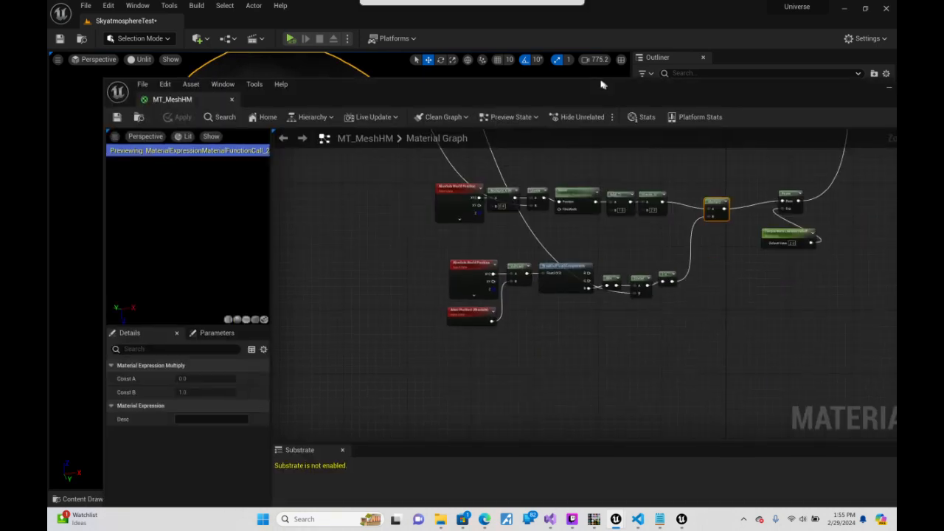
{"action": "left_click", "coordinate": [581, 195]}
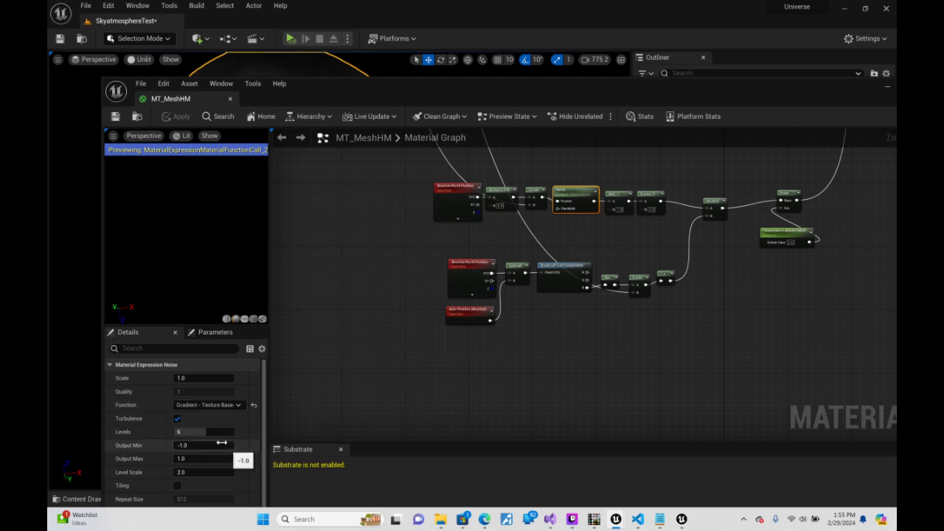
{"action": "left_click_drag", "start_coordinate": [217, 434], "coordinate": [280, 458]}
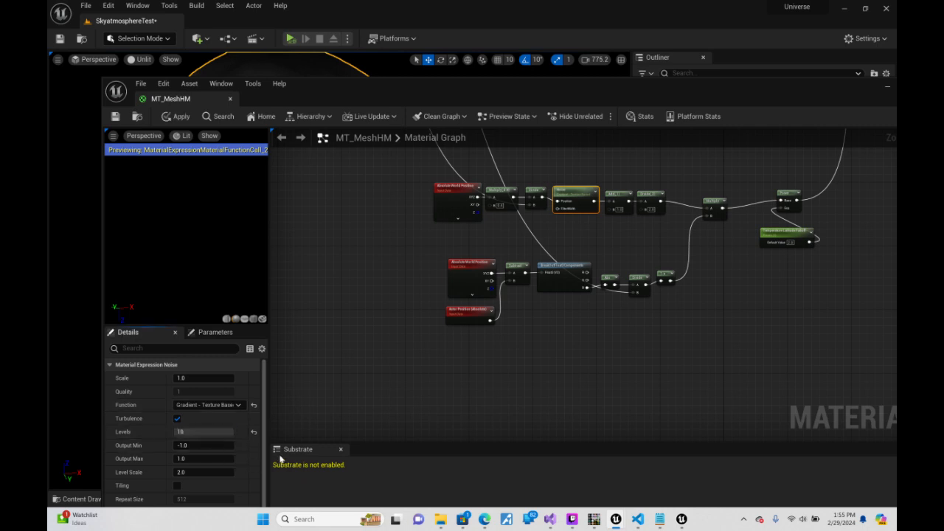
{"action": "left_click", "coordinate": [115, 116]}
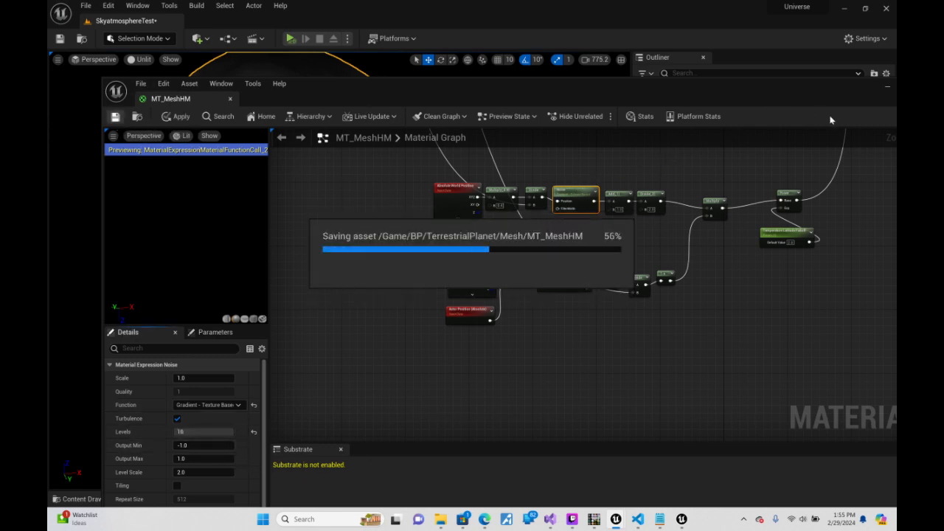
{"action": "left_click", "coordinate": [888, 86]}
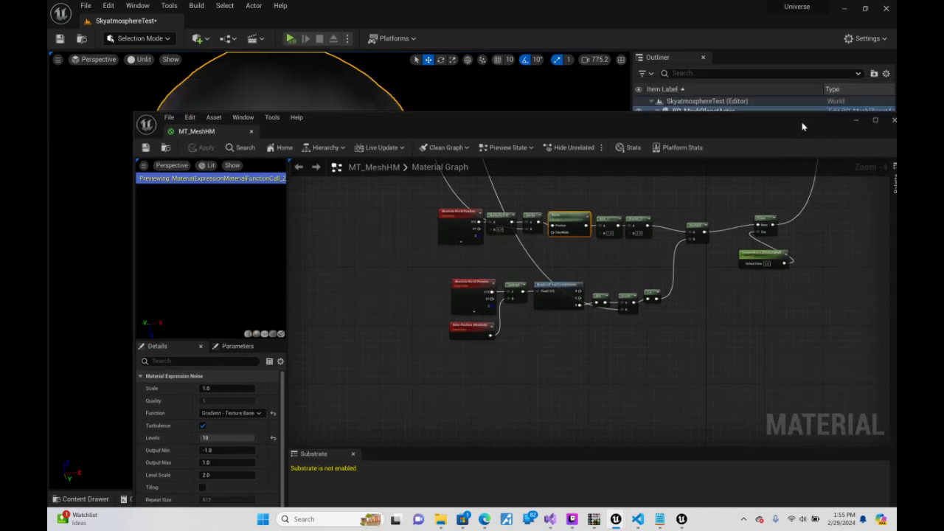
Examine the temperature mask's noise detail and polar falloff on the planet from close up and from a distance
{"action": "key", "text": "w"}
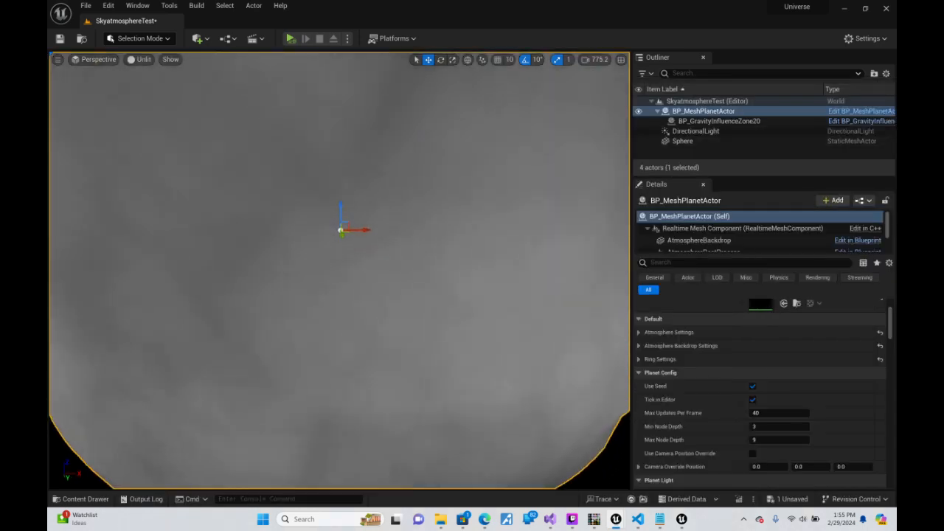
{"action": "right_click_drag", "start_coordinate": [340, 270], "coordinate": [543, 422]}
{"action": "key", "text": "w"}
{"action": "scroll", "coordinate": [340, 270], "scroll_direction": "down", "scroll_amount": 7}
{"action": "key", "text": "a"}
{"action": "key", "text": "s"}
{"action": "scroll", "coordinate": [340, 270], "scroll_direction": "up", "scroll_amount": 1}
{"action": "key", "text": "a"}
{"action": "scroll", "coordinate": [576, 289], "scroll_direction": "up", "scroll_amount": 1}
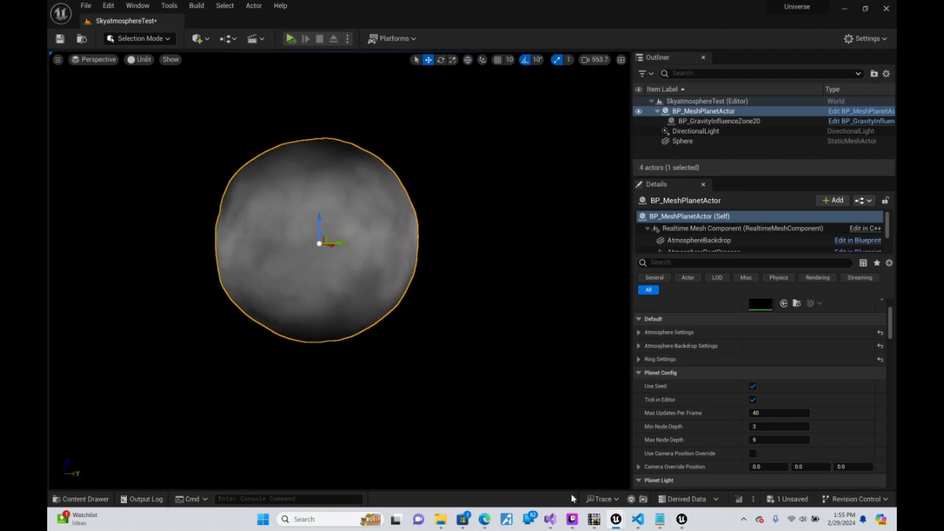
Return to the MT_MeshHM material graph and connect the Moisture group's final Multiply output to the material's Base Color
{"action": "left_click", "coordinate": [562, 519]}
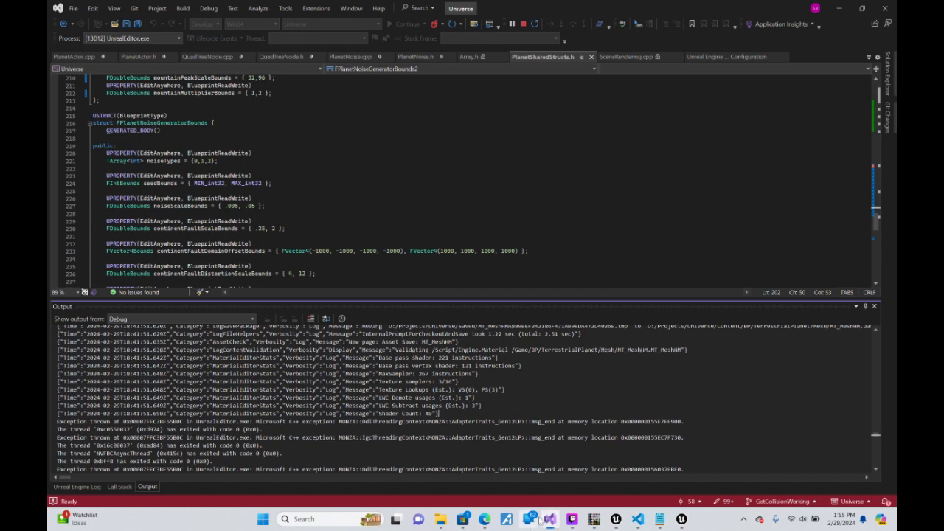
{"action": "left_click", "coordinate": [616, 519]}
{"action": "mouse_move", "coordinate": [625, 519]}
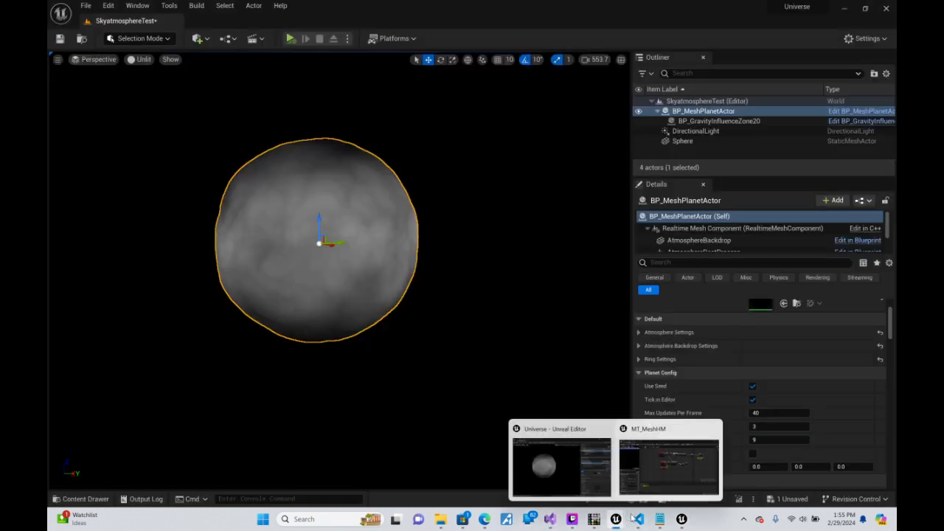
{"action": "left_click", "coordinate": [673, 480]}
{"action": "right_click_drag", "start_coordinate": [509, 151], "coordinate": [551, 330]}
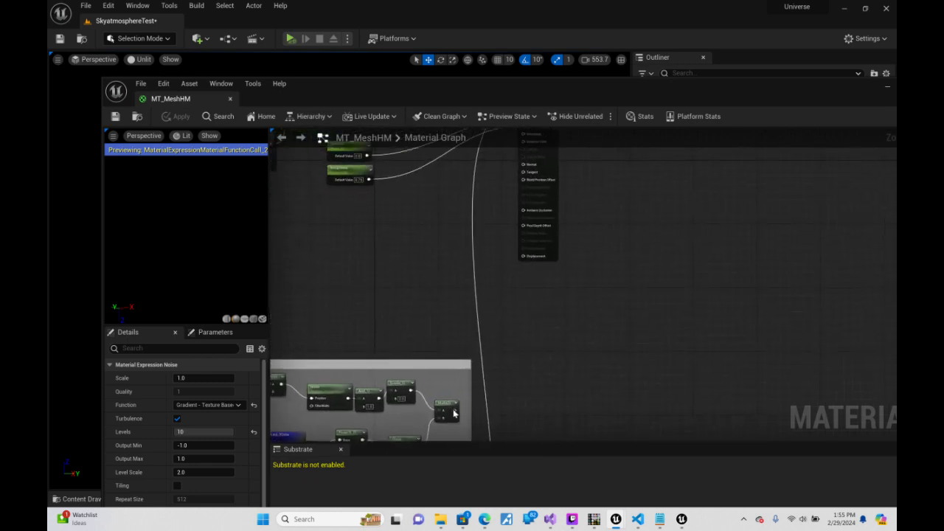
{"action": "left_click_drag", "start_coordinate": [452, 407], "coordinate": [523, 327]}
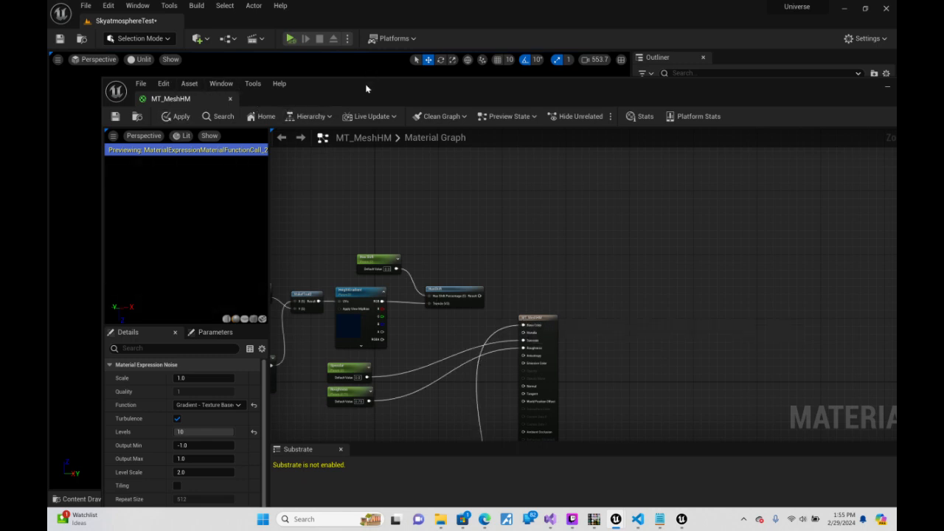
Save the material and examine the moisture mask on the planet's surface from several sides
{"action": "left_click_drag", "start_coordinate": [366, 88], "coordinate": [301, 344]}
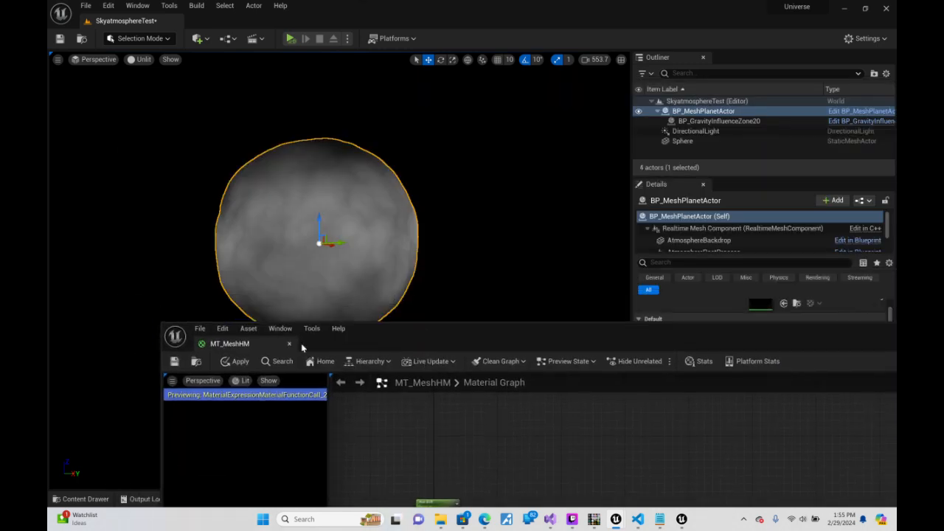
{"action": "left_click", "coordinate": [174, 362]}
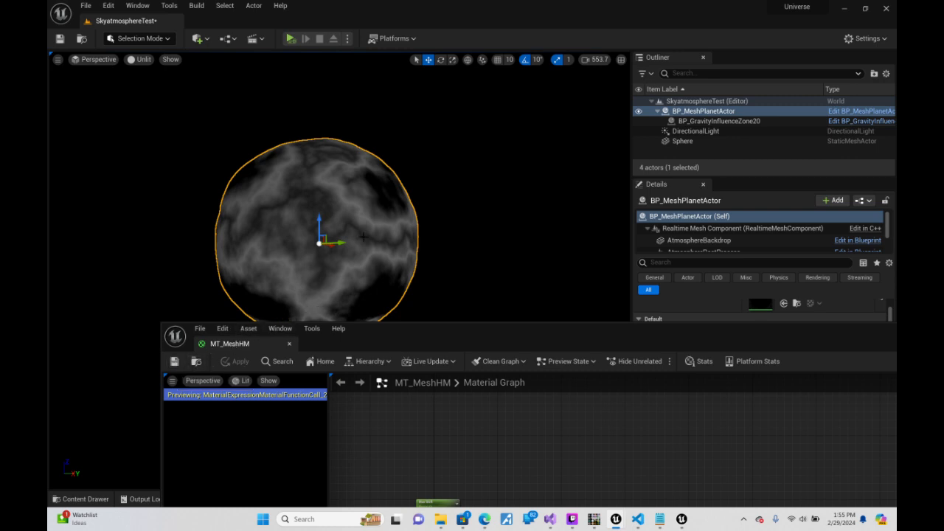
{"action": "right_click_drag", "start_coordinate": [425, 254], "coordinate": [406, 261]}
{"action": "key", "text": "w"}
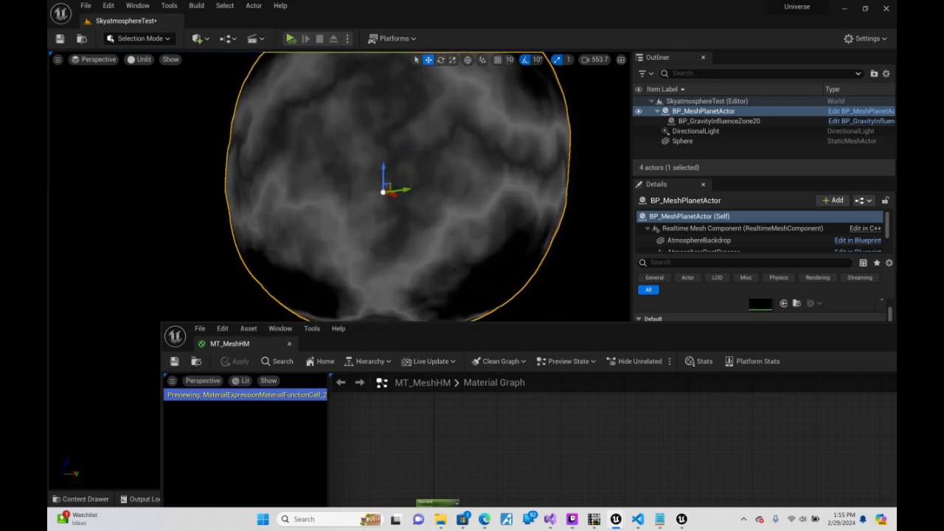
{"action": "right_click_drag", "start_coordinate": [469, 191], "coordinate": [469, 190]}
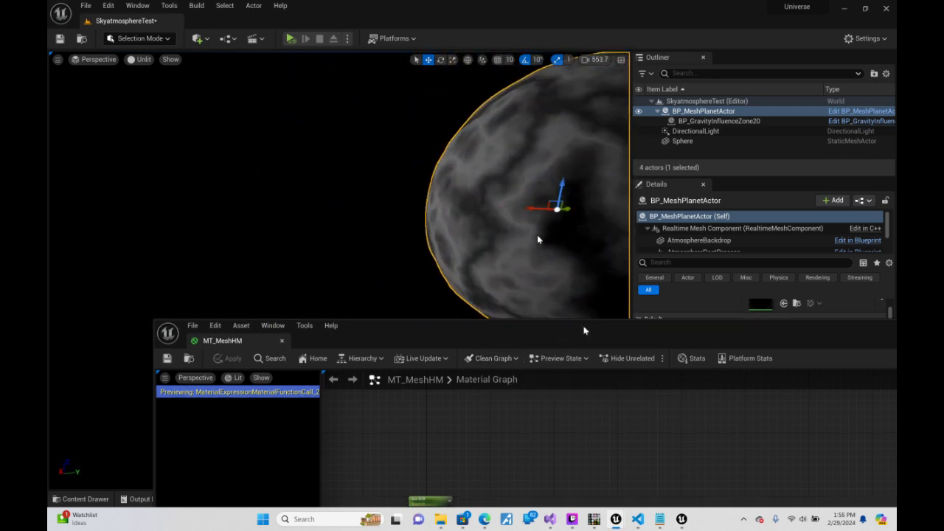
Maximize the material editor and rename the HeightGradient texture parameter to HeightGradient1
{"action": "left_click_drag", "start_coordinate": [586, 327], "coordinate": [789, 125]}
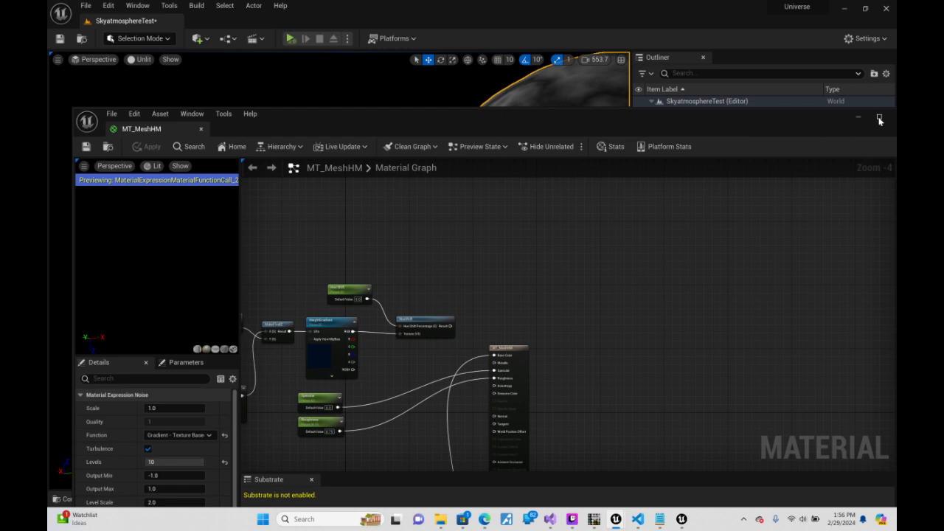
{"action": "double_click", "coordinate": [852, 122]}
{"action": "right_click_drag", "start_coordinate": [375, 169], "coordinate": [733, 93]}
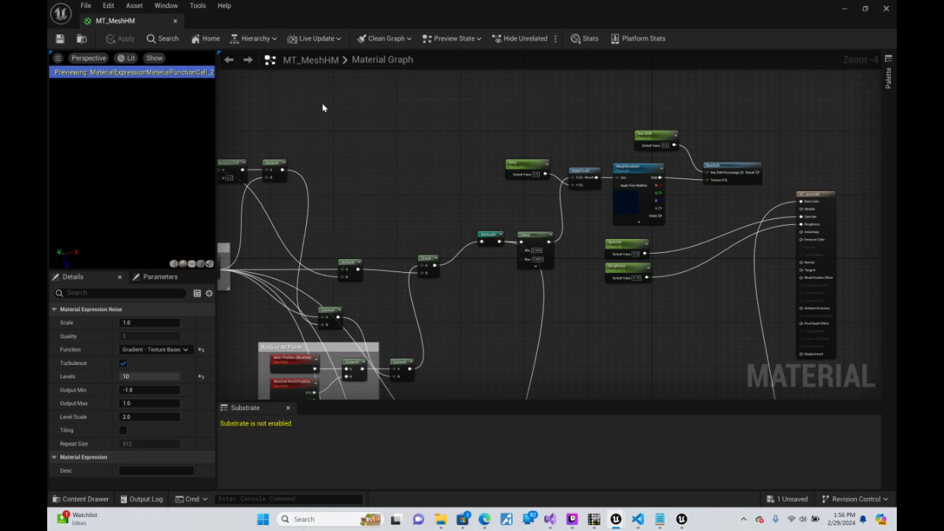
{"action": "left_click", "coordinate": [648, 166]}
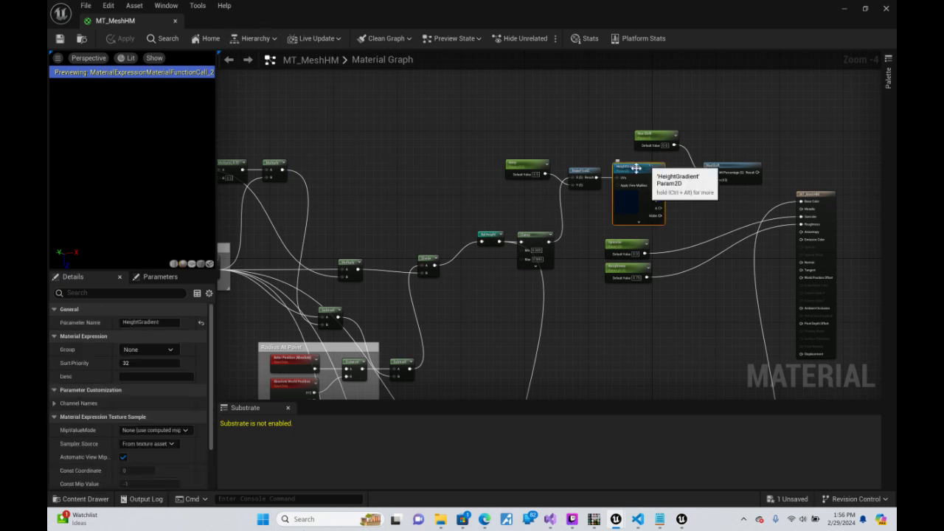
{"action": "left_click", "coordinate": [169, 323]}
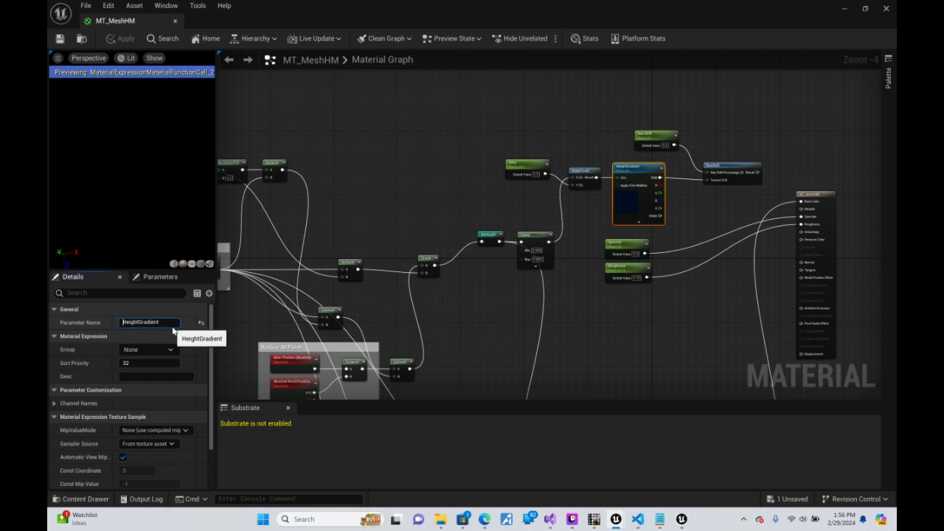
{"action": "type", "text": "1"}
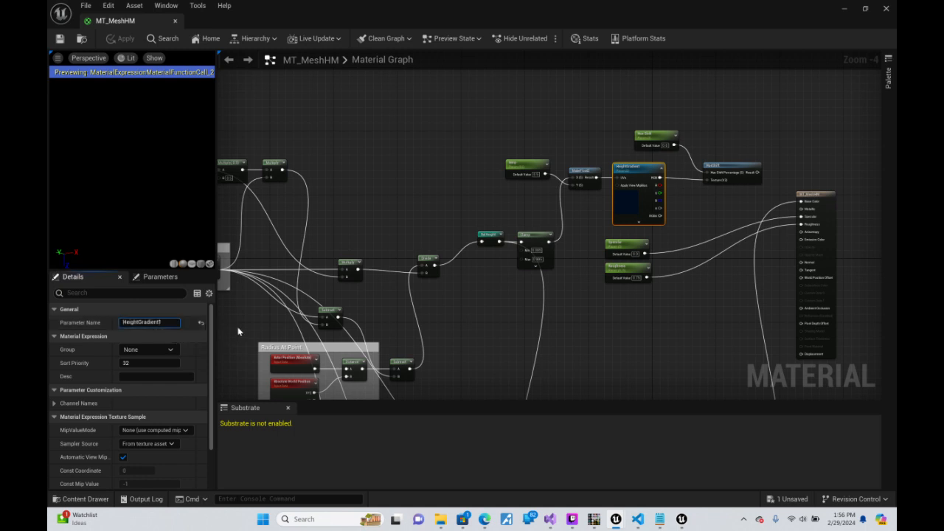
{"action": "left_click", "coordinate": [200, 312]}
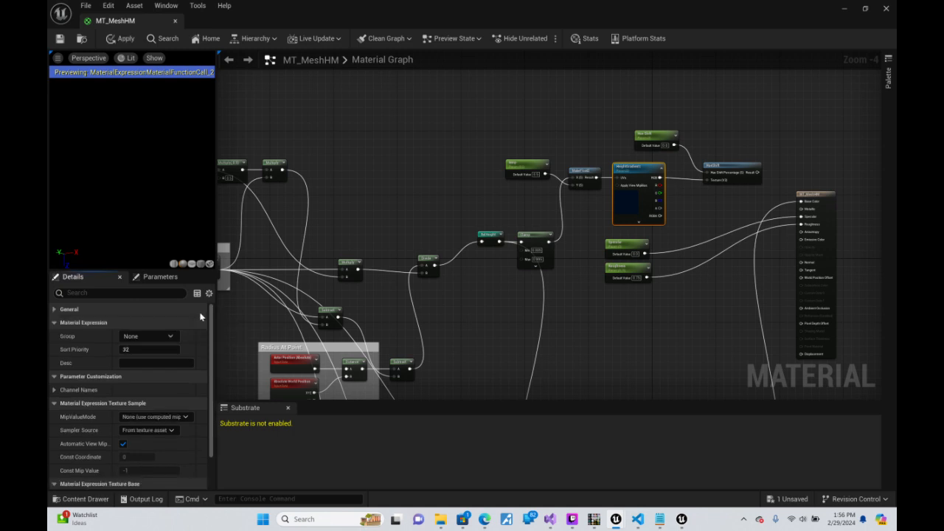
{"action": "left_click", "coordinate": [200, 313]}
Move the Hue Shift parameter and the HueShift function node up, clearing space around the HeightGradient1 node
{"action": "right_click_drag", "start_coordinate": [516, 369], "coordinate": [546, 187]}
{"action": "left_click_drag", "start_coordinate": [472, 201], "coordinate": [609, 150]}
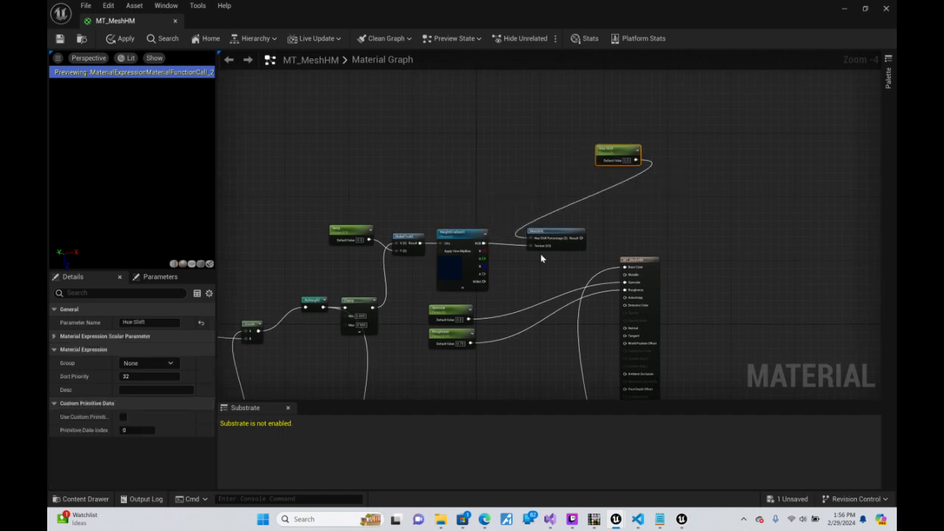
{"action": "left_click_drag", "start_coordinate": [559, 231], "coordinate": [680, 172]}
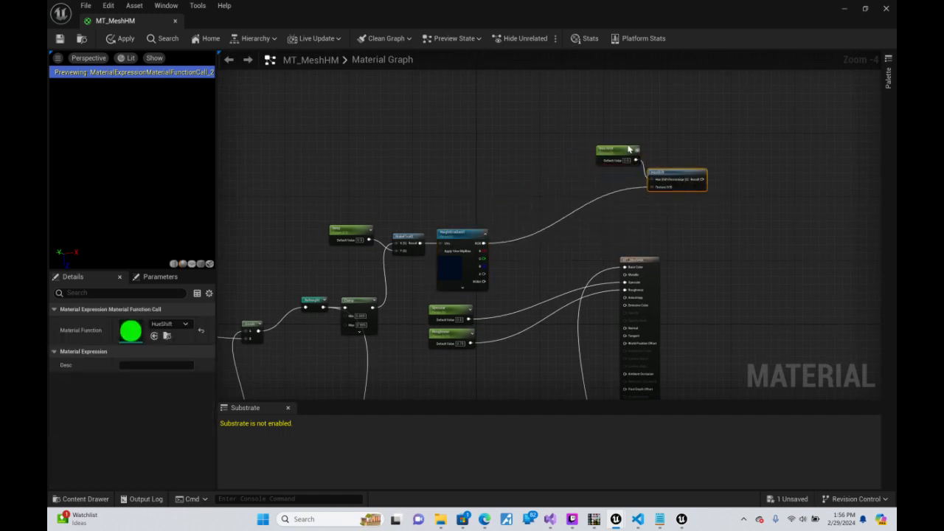
{"action": "left_click_drag", "start_coordinate": [611, 149], "coordinate": [526, 97]}
{"action": "left_click_drag", "start_coordinate": [681, 175], "coordinate": [643, 143]}
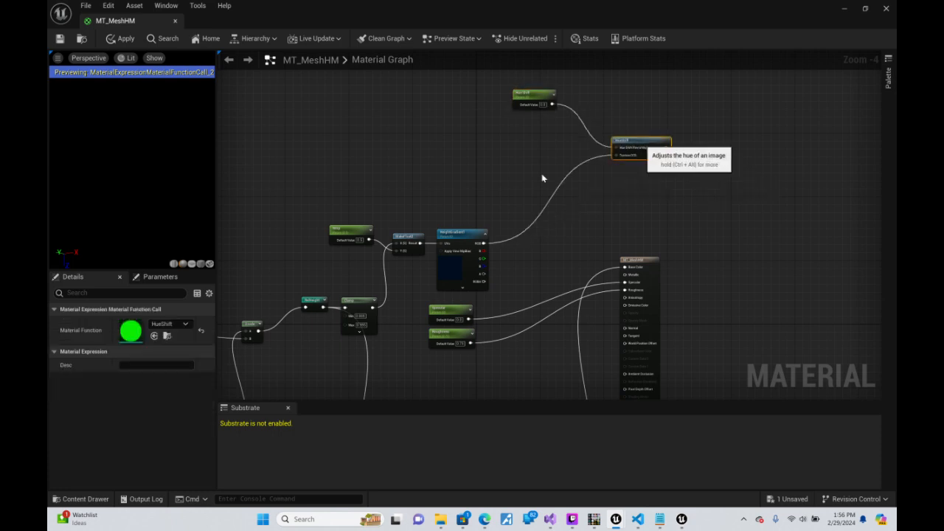
Connect the temperature mask's final Power output to the Y input of the node feeding HeightGradient1's UVs, replacing the scalar parameter
{"action": "right_click_drag", "start_coordinate": [434, 190], "coordinate": [517, 51]}
{"action": "right_click_drag", "start_coordinate": [734, 233], "coordinate": [765, 127]}
{"action": "right_click_drag", "start_coordinate": [817, 370], "coordinate": [706, 168]}
{"action": "right_click_drag", "start_coordinate": [600, 207], "coordinate": [635, 184]}
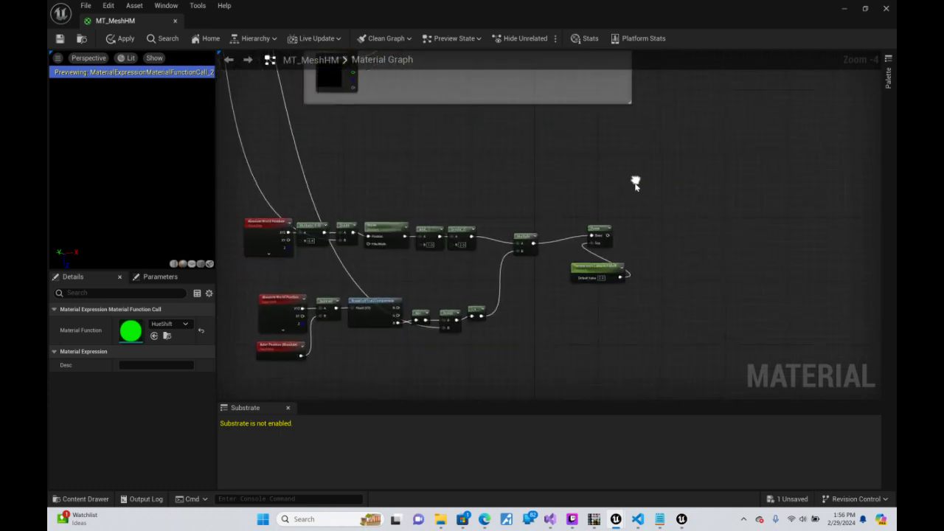
{"action": "left_click_drag", "start_coordinate": [608, 236], "coordinate": [458, 271]}
Duplicate the HeightGradient1 texture parameter and place the copy above the original
{"action": "left_click", "coordinate": [529, 264]}
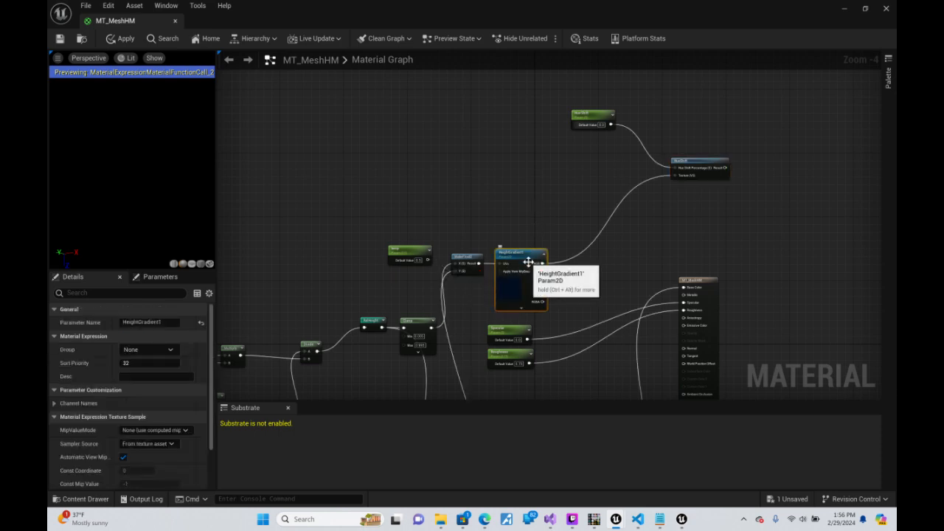
{"action": "key", "text": "ctrl+d"}
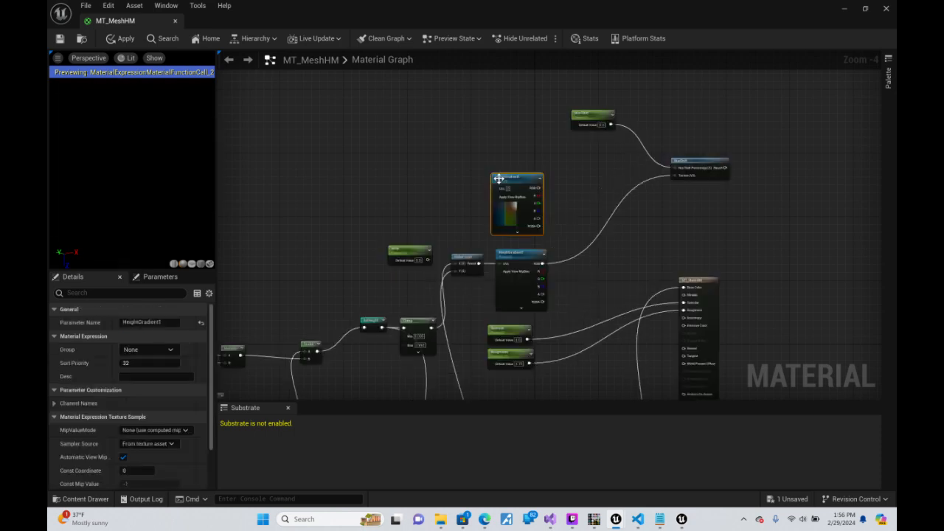
Browse the texture assets available for the original HeightGradient1 node, looking for a suitable second planet gradient
{"action": "left_click", "coordinate": [525, 252]}
{"action": "scroll", "coordinate": [163, 456], "scroll_direction": "down", "scroll_amount": 3}
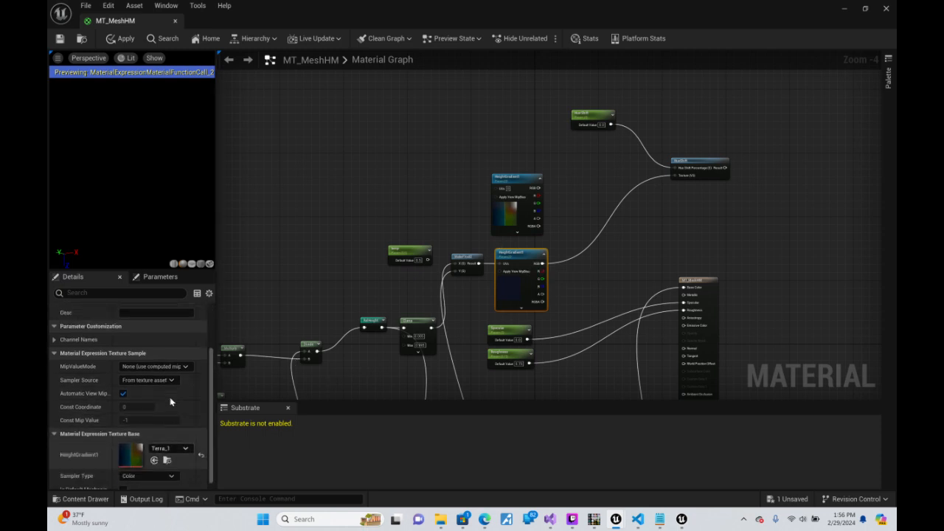
{"action": "left_click", "coordinate": [185, 441]}
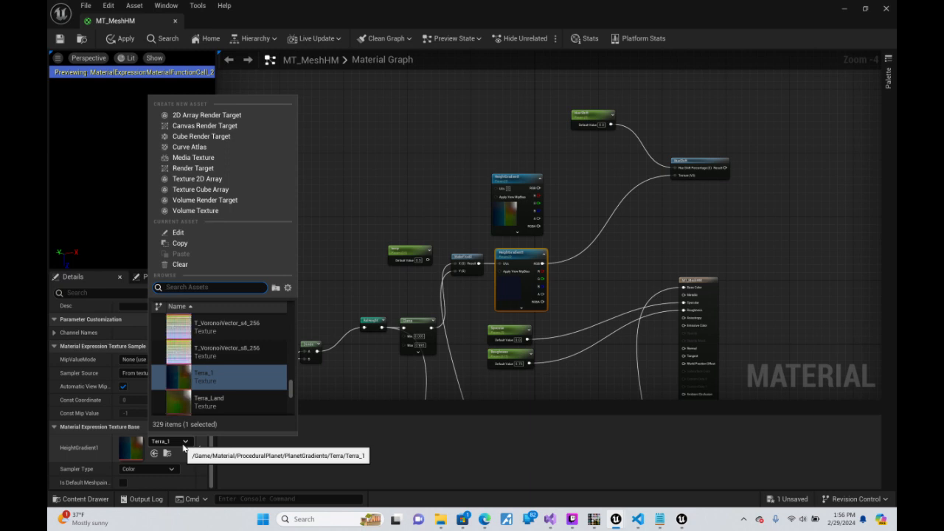
{"action": "scroll", "coordinate": [270, 372], "scroll_direction": "down", "scroll_amount": 4}
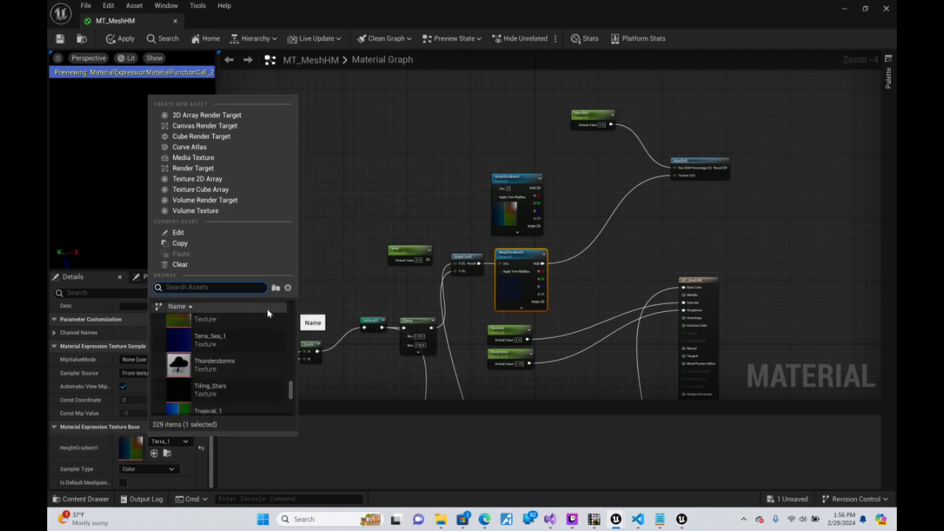
{"action": "scroll", "coordinate": [275, 337], "scroll_direction": "down", "scroll_amount": 6}
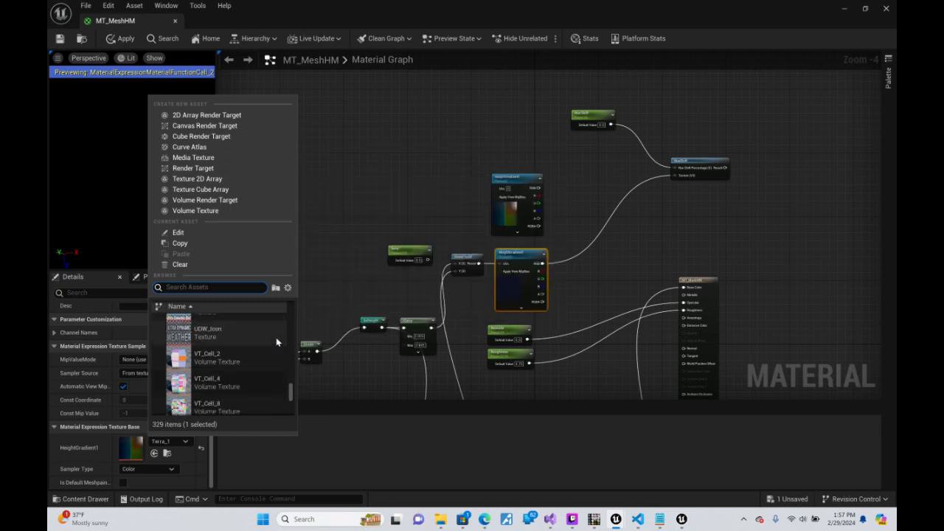
{"action": "scroll", "coordinate": [276, 337], "scroll_direction": "down", "scroll_amount": 6}
{"action": "scroll", "coordinate": [247, 364], "scroll_direction": "up", "scroll_amount": 3}
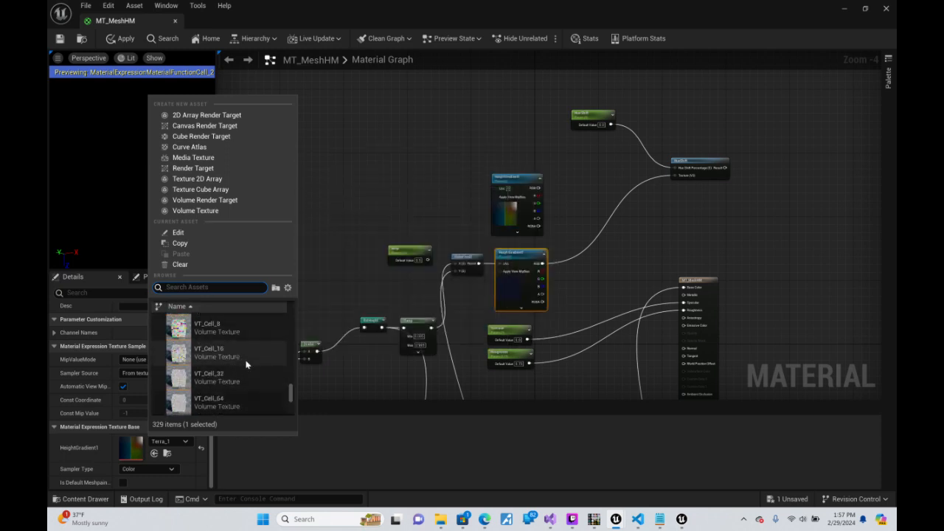
{"action": "scroll", "coordinate": [248, 366], "scroll_direction": "up", "scroll_amount": 5}
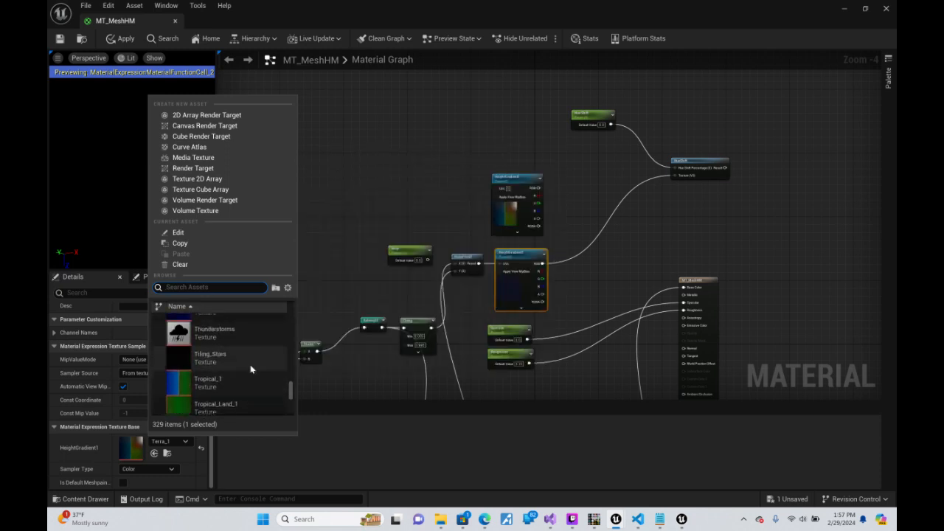
{"action": "scroll", "coordinate": [250, 364], "scroll_direction": "up", "scroll_amount": 2}
{"action": "scroll", "coordinate": [248, 333], "scroll_direction": "down", "scroll_amount": 3}
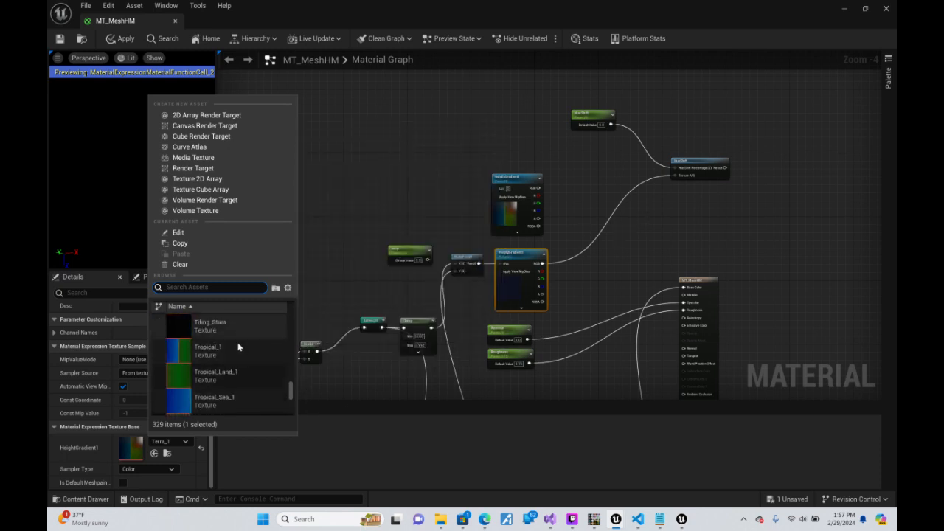
{"action": "mouse_move", "coordinate": [238, 347]}
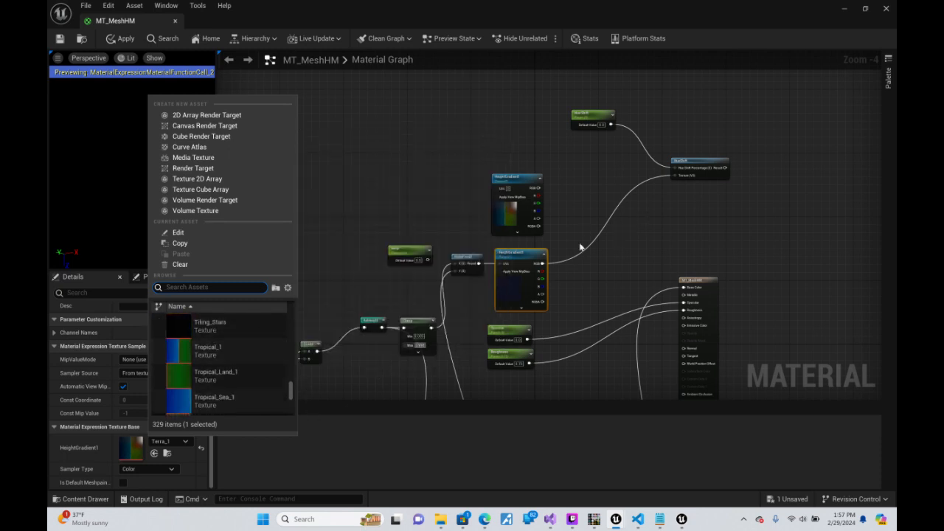
Assign the Tropical_1 texture to the duplicated height gradient parameter
{"action": "left_click", "coordinate": [529, 175]}
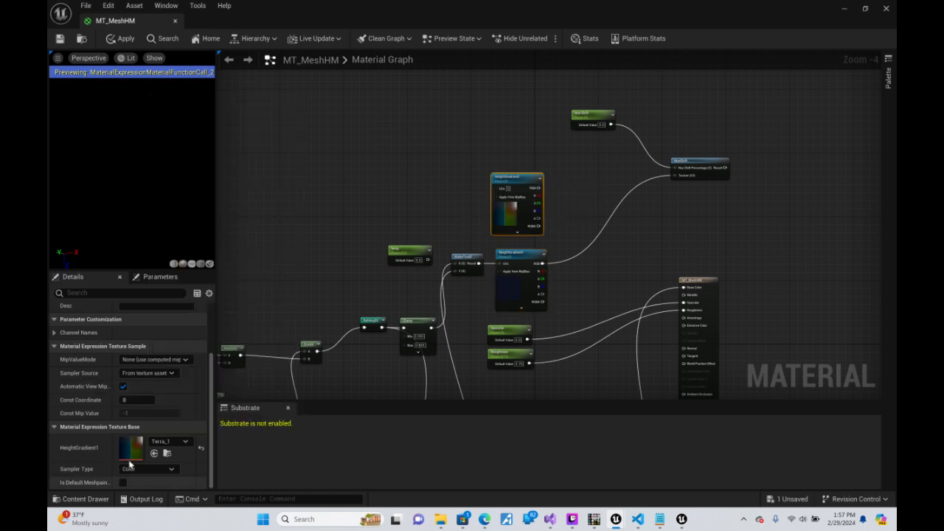
{"action": "left_click", "coordinate": [183, 442]}
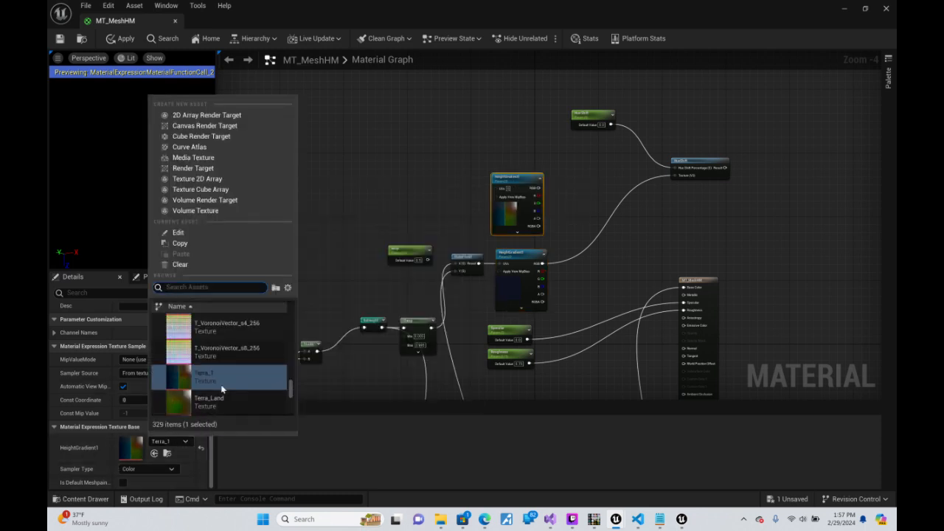
{"action": "scroll", "coordinate": [222, 389], "scroll_direction": "down", "scroll_amount": 3}
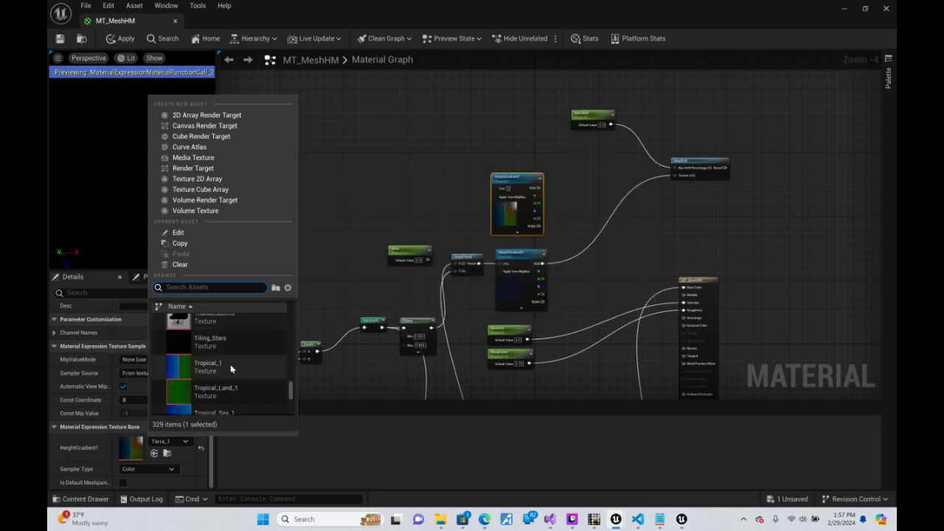
{"action": "left_click", "coordinate": [231, 367]}
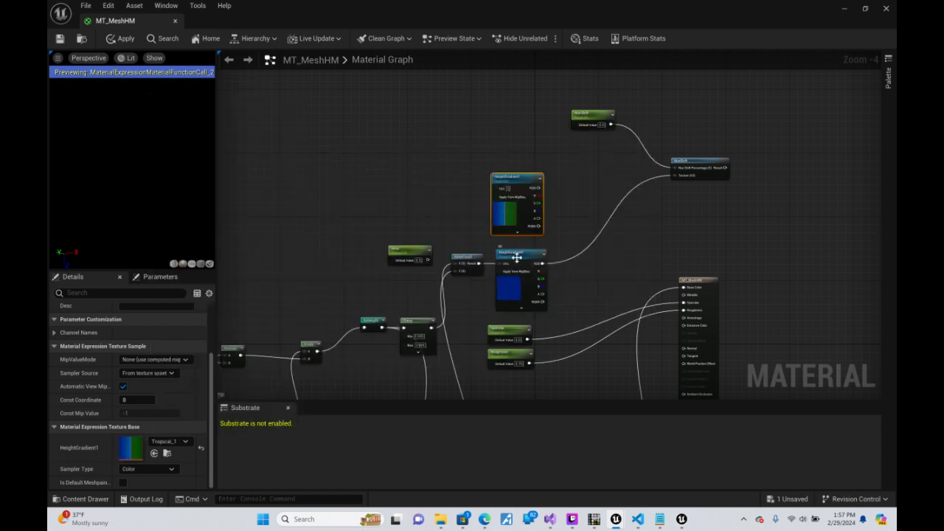
Rename the duplicated texture parameter to HeightGradient2
{"action": "left_click", "coordinate": [517, 256]}
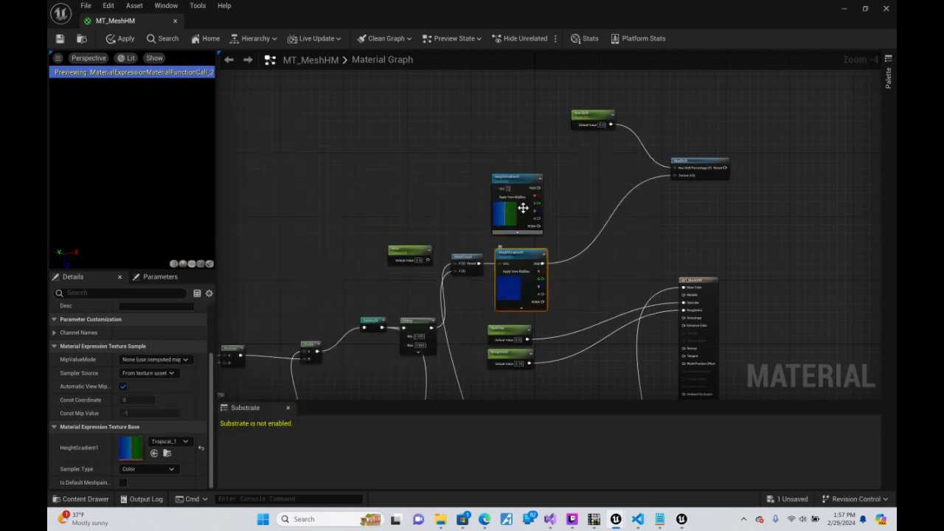
{"action": "left_click", "coordinate": [526, 178]}
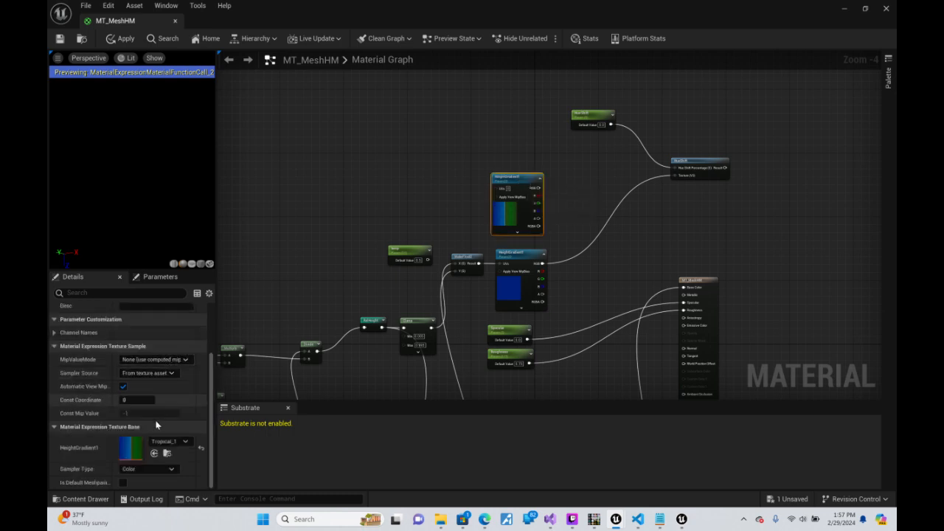
{"action": "scroll", "coordinate": [159, 399], "scroll_direction": "up", "scroll_amount": 3}
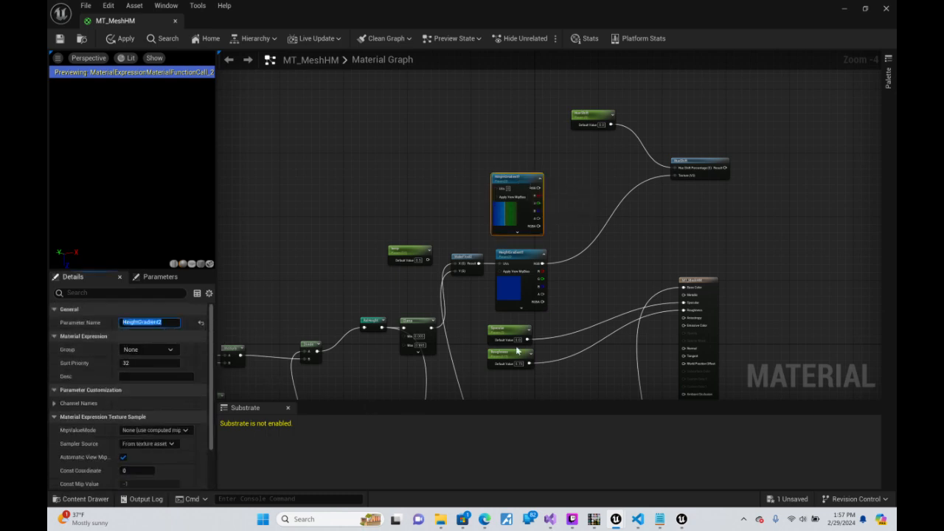
Set the original HeightGradient1 parameter's texture back to Terra_1
{"action": "left_click", "coordinate": [502, 287]}
{"action": "key", "text": "ctrl+b"}
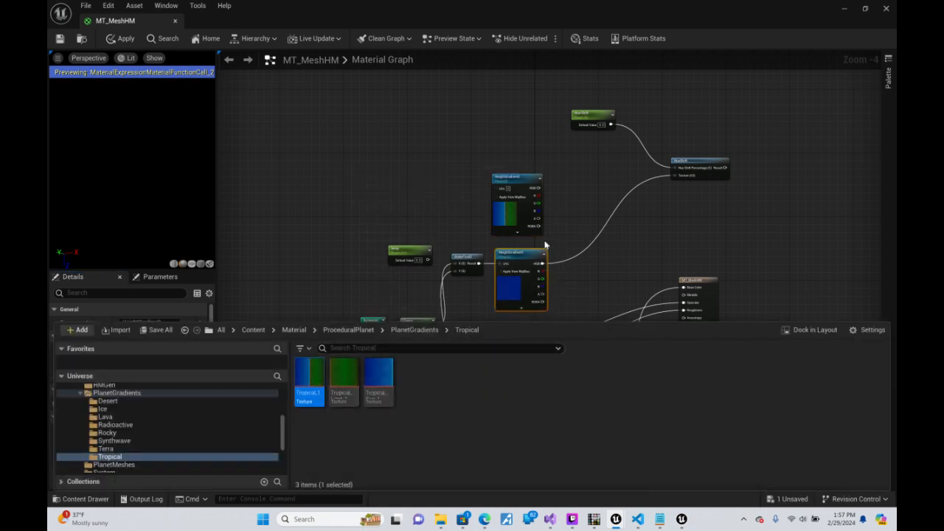
{"action": "left_click", "coordinate": [529, 258]}
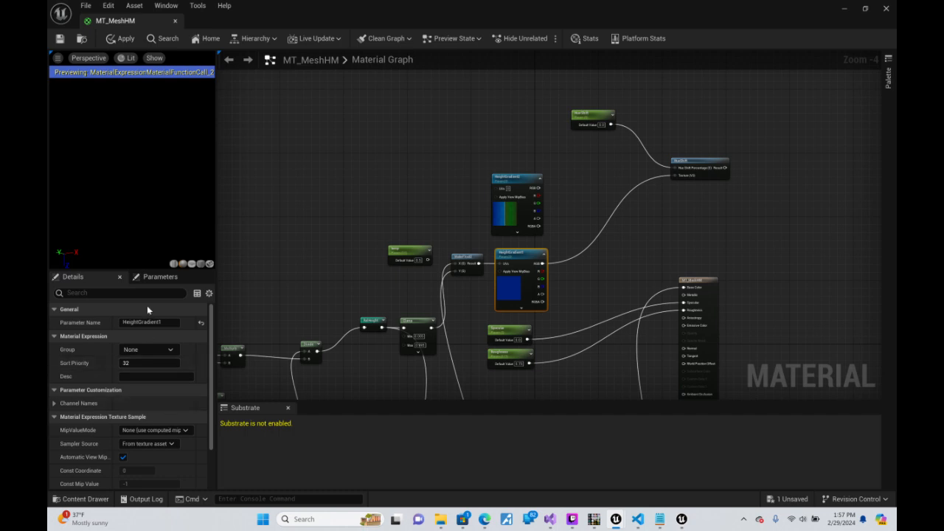
{"action": "scroll", "coordinate": [147, 309], "scroll_direction": "down", "scroll_amount": 2}
{"action": "left_click", "coordinate": [169, 441]}
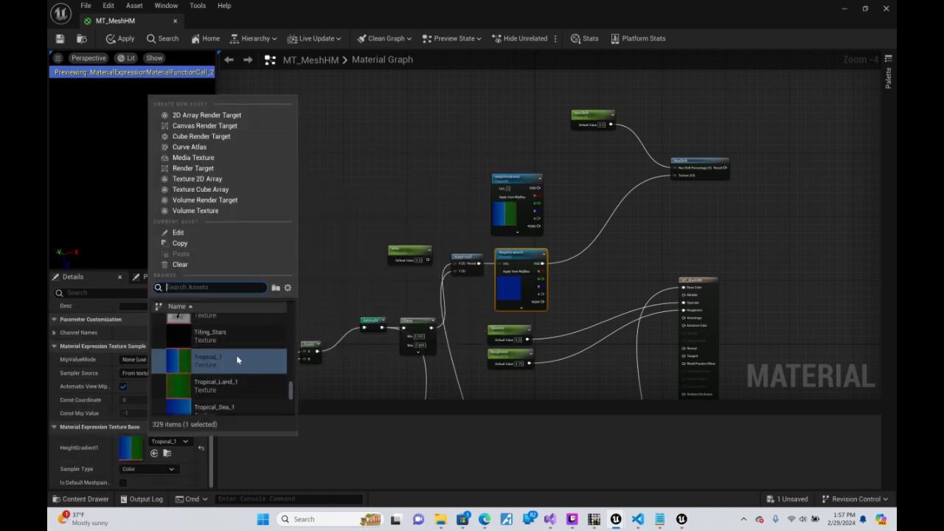
{"action": "scroll", "coordinate": [232, 376], "scroll_direction": "up", "scroll_amount": 5}
{"action": "left_click", "coordinate": [273, 363]}
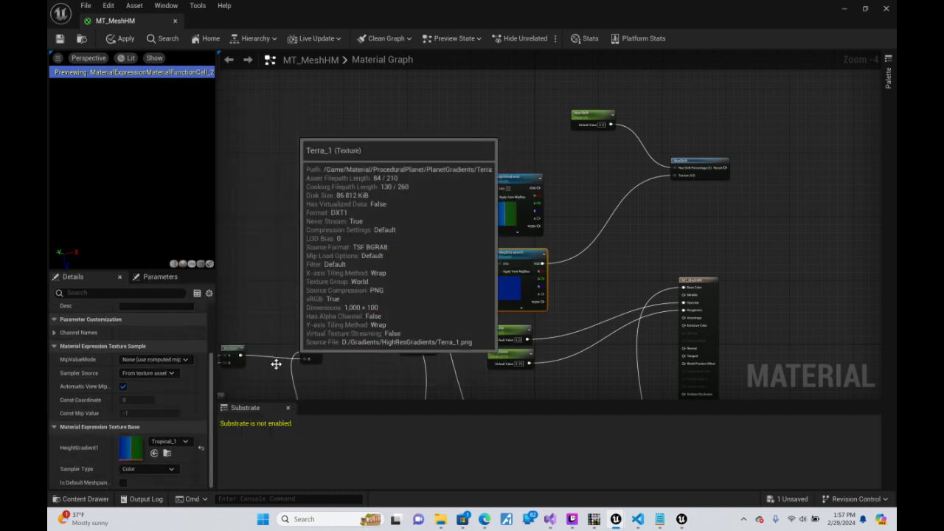
{"action": "left_click", "coordinate": [555, 269]}
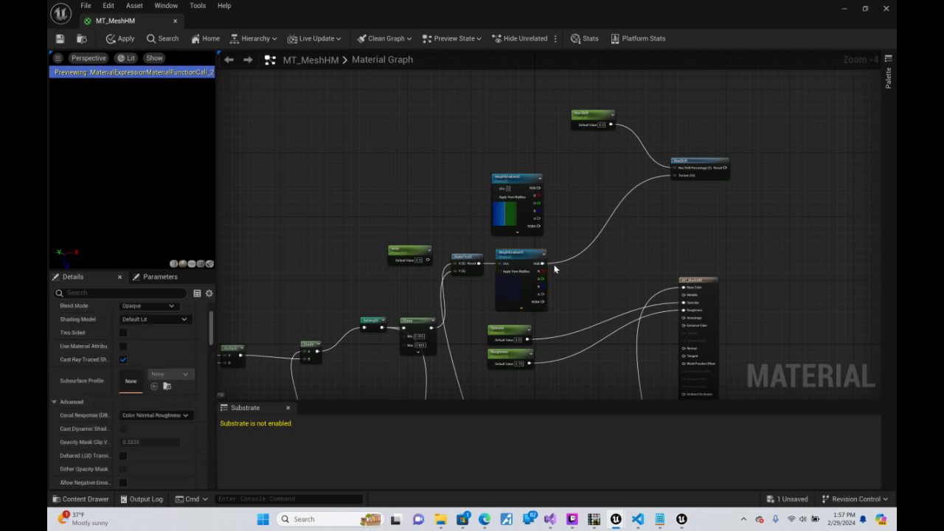
Connect the result of the node feeding HeightGradient1's UVs to HeightGradient2's UVs input as well
{"action": "right_click_drag", "start_coordinate": [412, 197], "coordinate": [340, 168]}
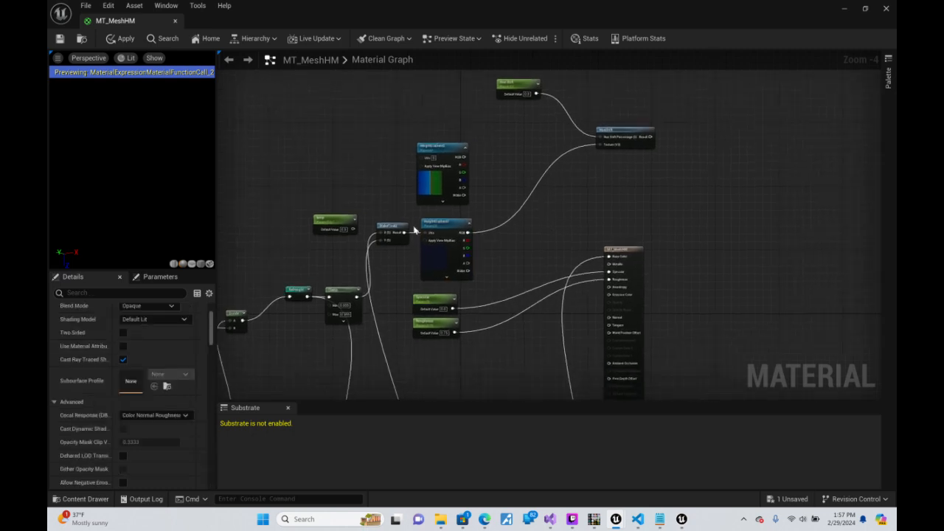
{"action": "left_click_drag", "start_coordinate": [403, 233], "coordinate": [419, 158]}
{"action": "right_click_drag", "start_coordinate": [602, 201], "coordinate": [455, 191]}
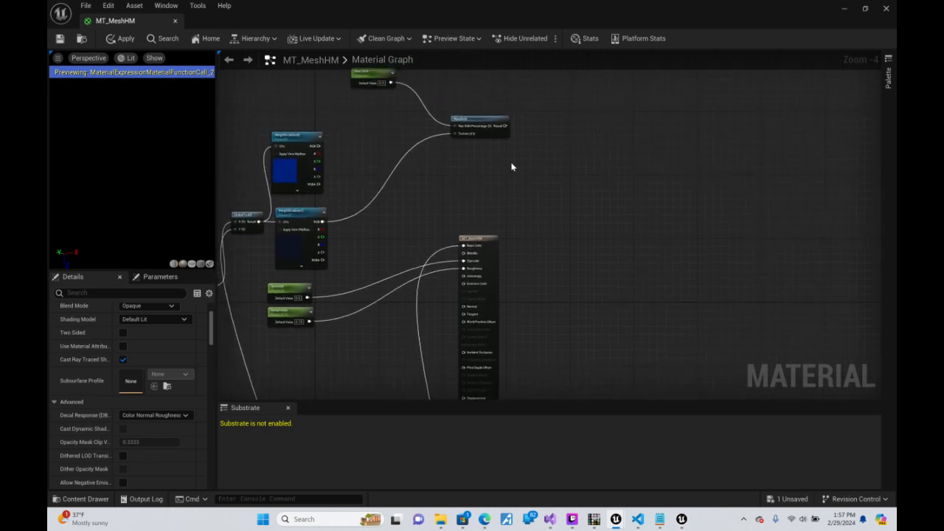
{"action": "right_click_drag", "start_coordinate": [512, 167], "coordinate": [519, 160]}
{"action": "right_click", "coordinate": [395, 168]}
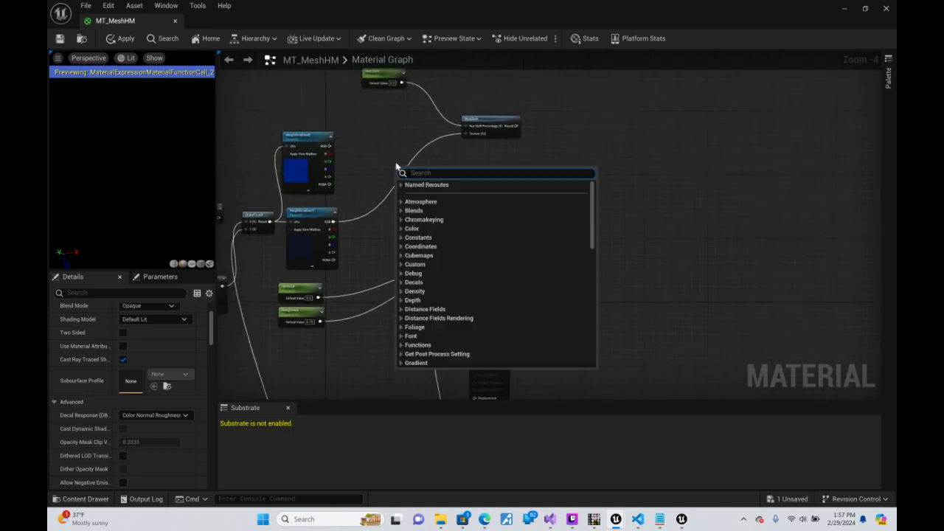
{"action": "left_click", "coordinate": [339, 109]}
Duplicate the HueShift node, feed the copy from the Hue Shift parameter and HeightGradient2's RGB, and place the original HueShift below it
{"action": "right_click_drag", "start_coordinate": [427, 90], "coordinate": [419, 139]}
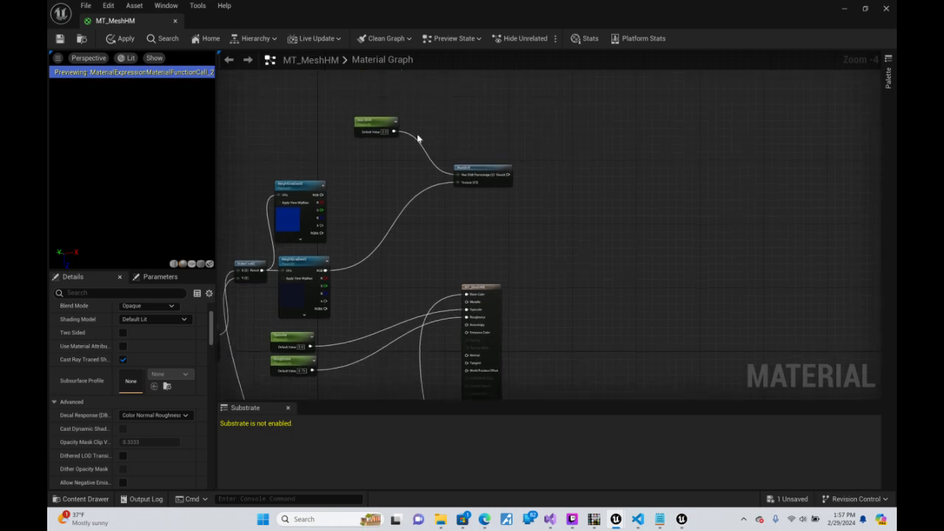
{"action": "left_click_drag", "start_coordinate": [383, 124], "coordinate": [347, 92]}
{"action": "left_click", "coordinate": [475, 168]}
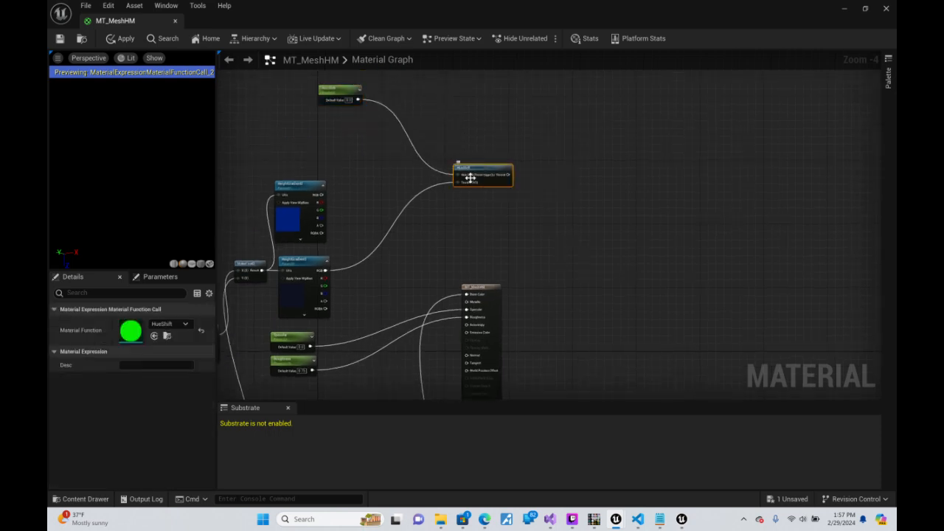
{"action": "key", "text": "ctrl+v"}
{"action": "left_click_drag", "start_coordinate": [321, 195], "coordinate": [360, 99]}
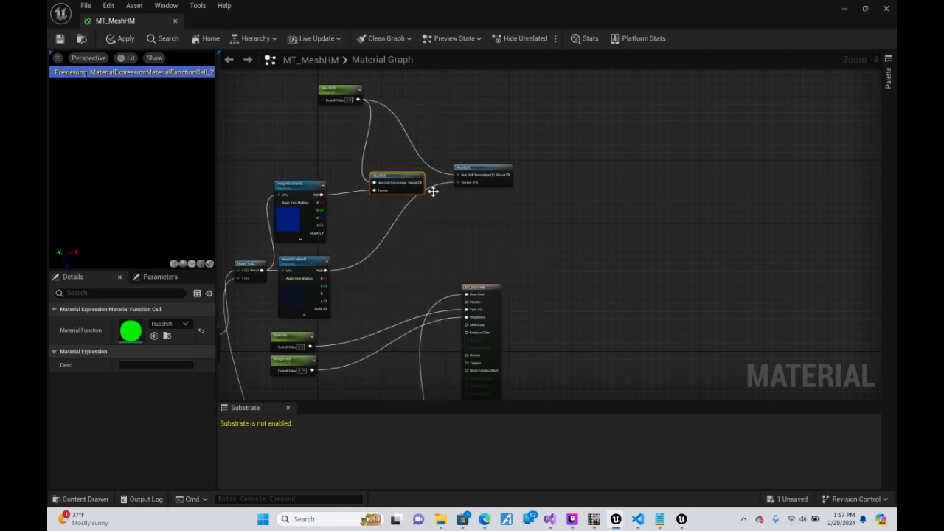
{"action": "left_click_drag", "start_coordinate": [484, 175], "coordinate": [409, 209]}
Add a LinearInterpolate node and connect HeightGradient2's HueShift result to A and HeightGradient1's HueShift result to B
{"action": "left_click", "coordinate": [500, 121]}
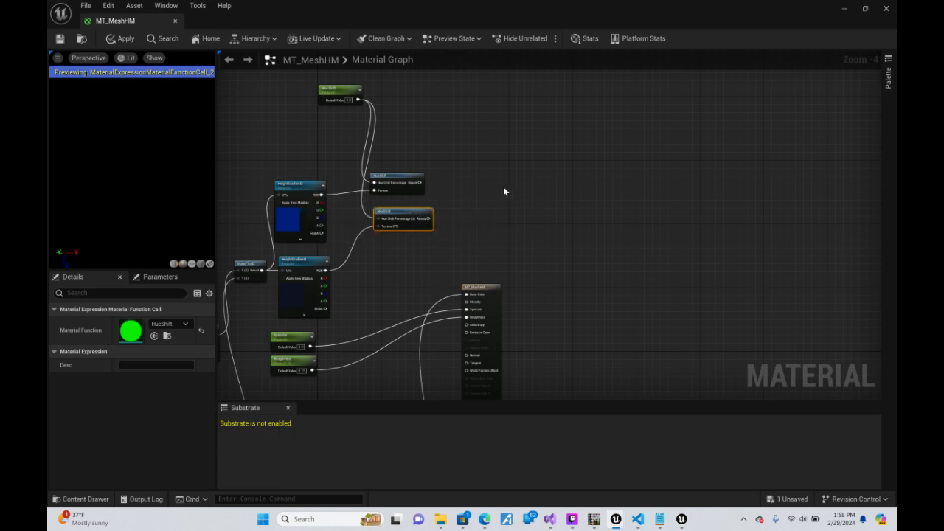
{"action": "right_click", "coordinate": [460, 186]}
{"action": "type", "text": "lerp"}
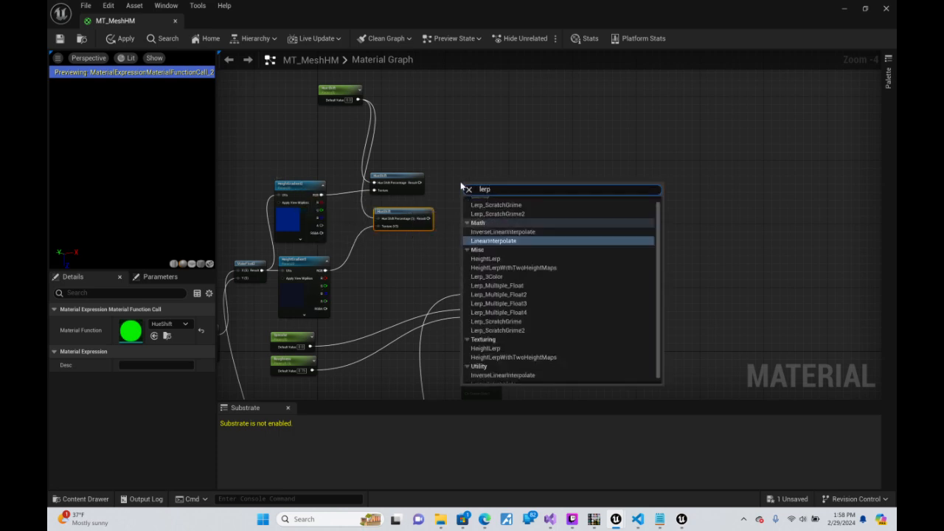
{"action": "key", "text": "Return"}
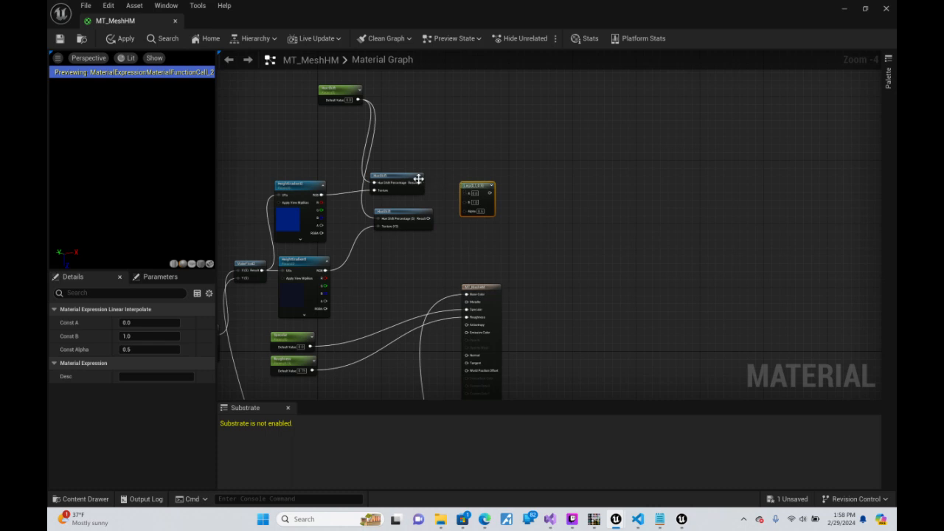
{"action": "left_click_drag", "start_coordinate": [421, 183], "coordinate": [429, 220]}
Connect the moisture mask's final output to the Lerp's Alpha and the Lerp's output to the material's Base Color
{"action": "right_click_drag", "start_coordinate": [539, 375], "coordinate": [677, 137]}
{"action": "left_click_drag", "start_coordinate": [535, 365], "coordinate": [618, 171]}
{"action": "left_click_drag", "start_coordinate": [632, 275], "coordinate": [607, 270]}
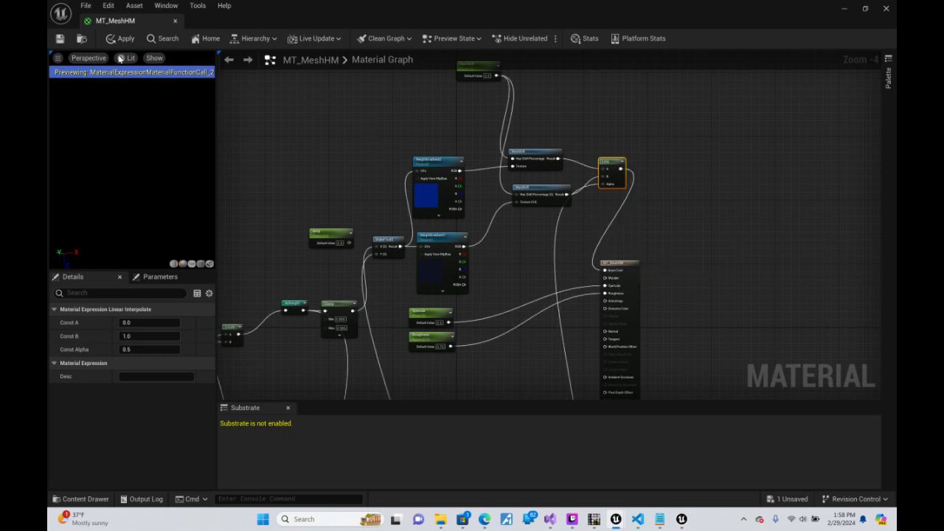
Save the MT_MeshHM material and return to the SkyatmosphereTest level to view the planet
{"action": "left_click", "coordinate": [53, 42]}
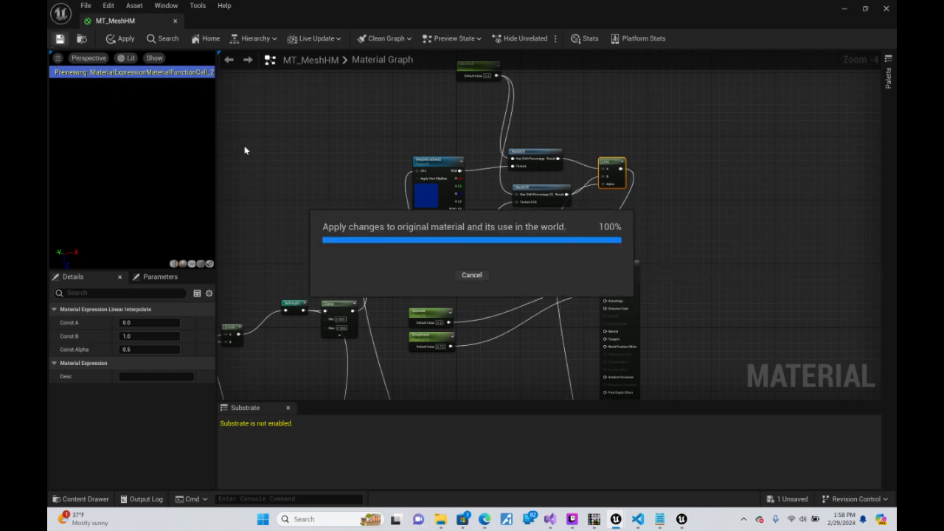
{"action": "left_click", "coordinate": [845, 10]}
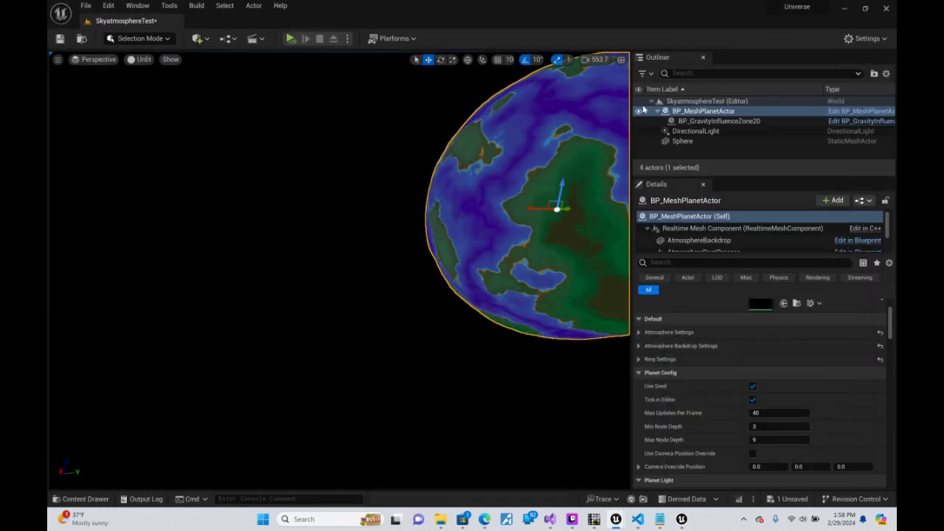
Examine the biome coloring and coastlines of BP_MeshPlanetActor from several sides, both close up and at a distance
{"action": "key", "text": "f"}
{"action": "scroll", "coordinate": [339, 273], "scroll_direction": "up", "scroll_amount": 5}
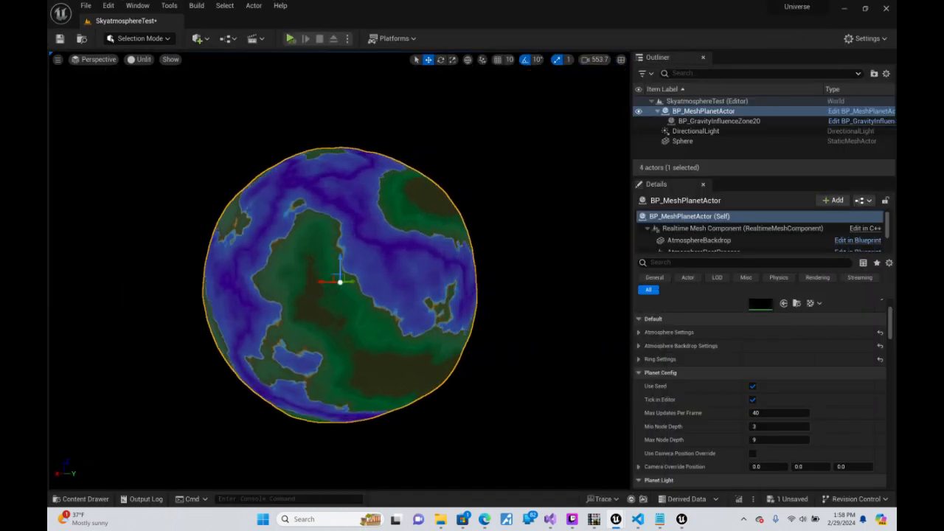
{"action": "key", "text": "w"}
{"action": "scroll", "coordinate": [339, 273], "scroll_direction": "down", "scroll_amount": 3}
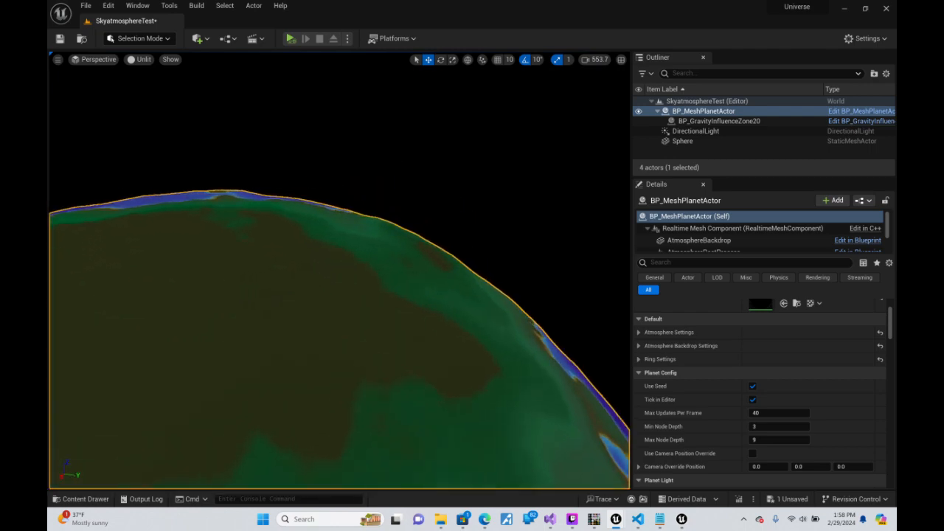
{"action": "key", "text": "w"}
{"action": "key", "text": "s"}
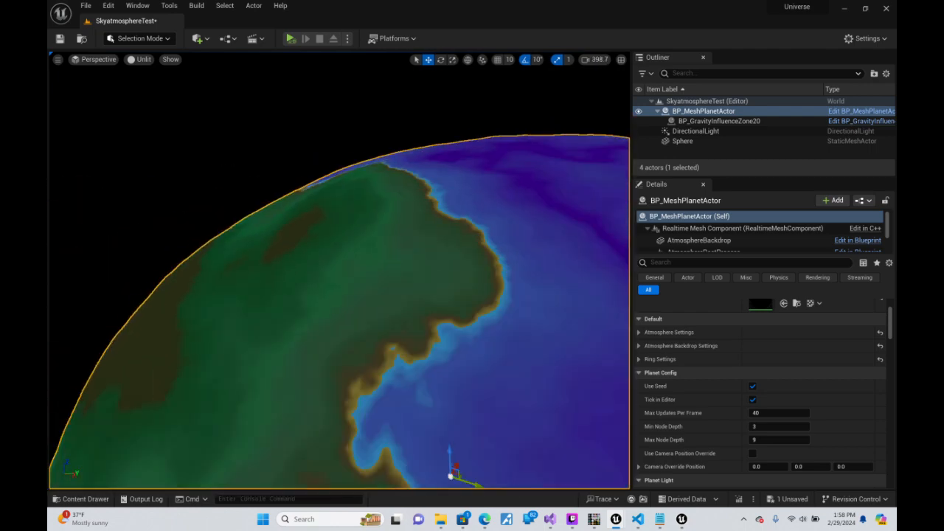
{"action": "scroll", "coordinate": [339, 273], "scroll_direction": "up", "scroll_amount": 1}
{"action": "key", "text": "w"}
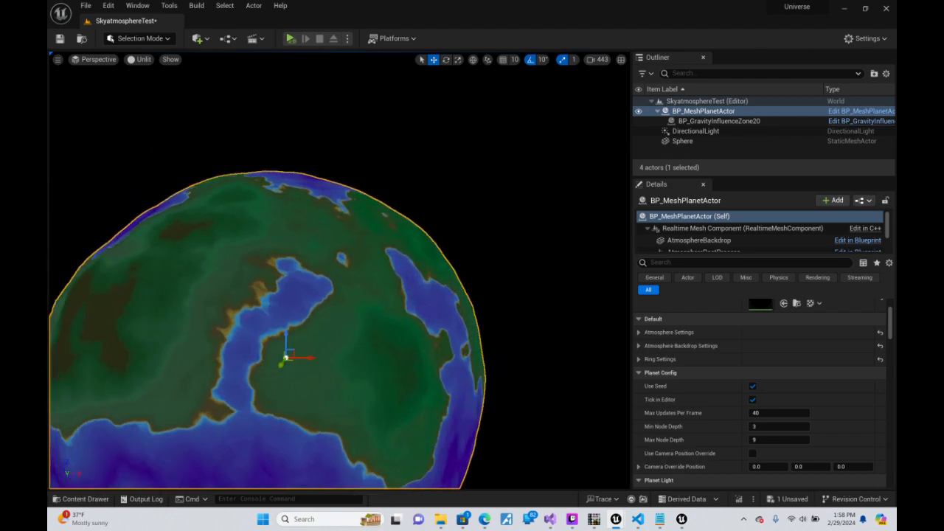
{"action": "key", "text": "w"}
{"action": "scroll", "coordinate": [317, 362], "scroll_direction": "down", "scroll_amount": 2}
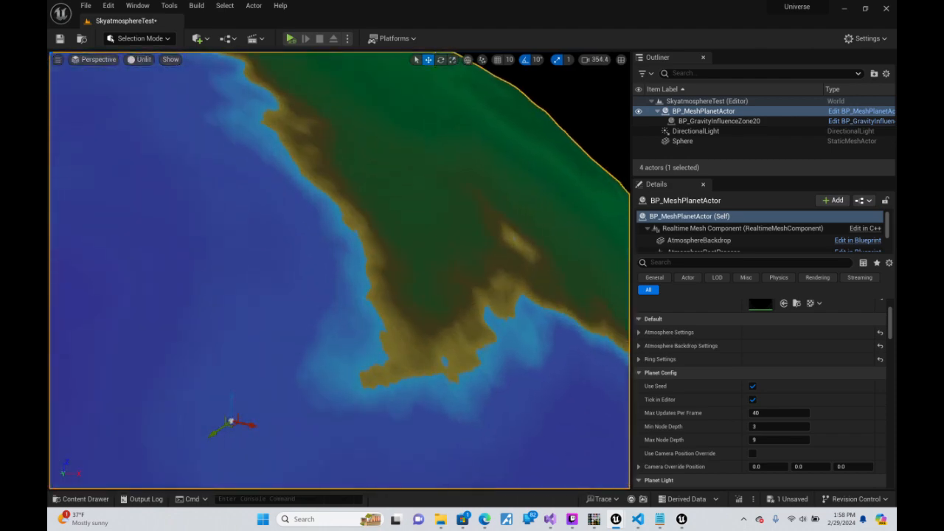
{"action": "key", "text": "s"}
{"action": "key", "text": "d"}
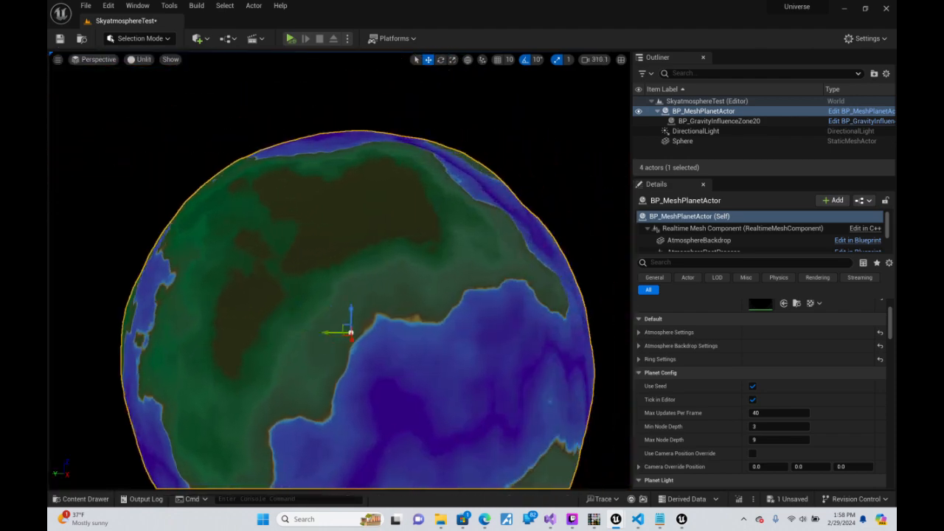
{"action": "key", "text": "d"}
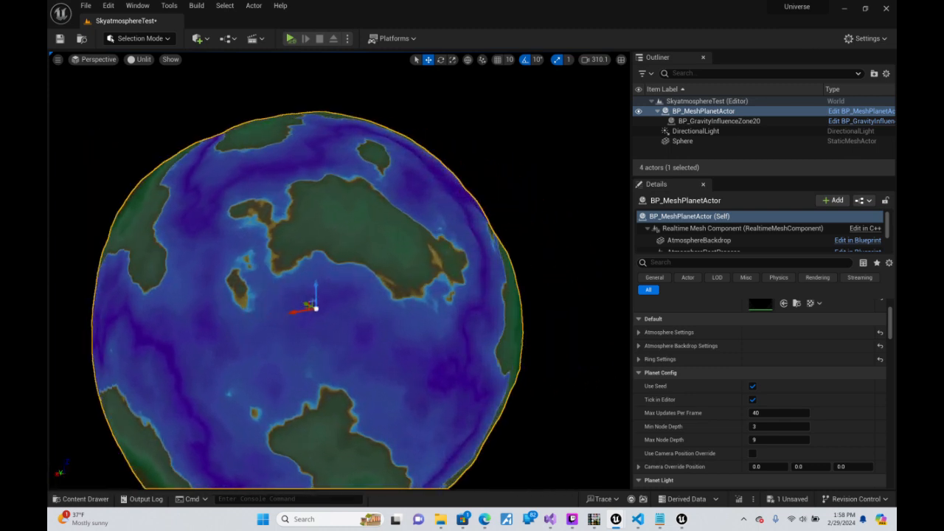
{"action": "key", "text": "d"}
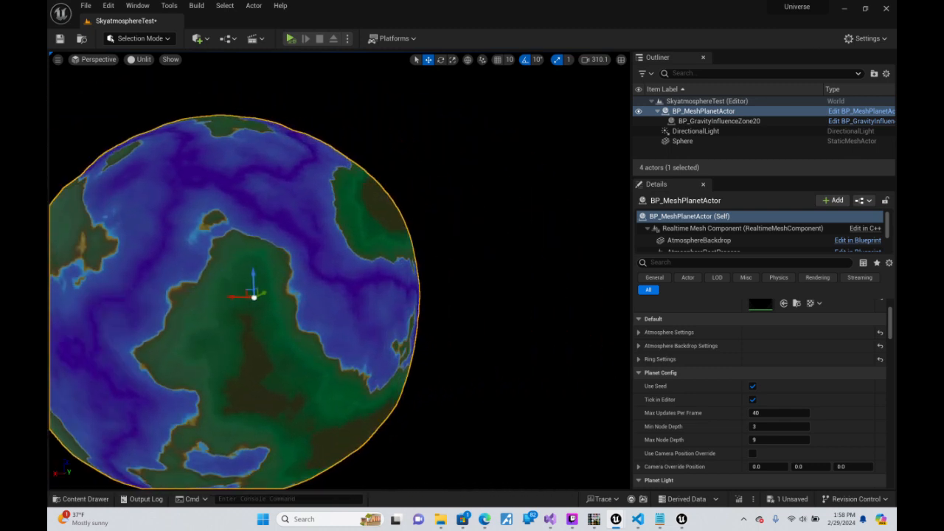
{"action": "key", "text": "d"}
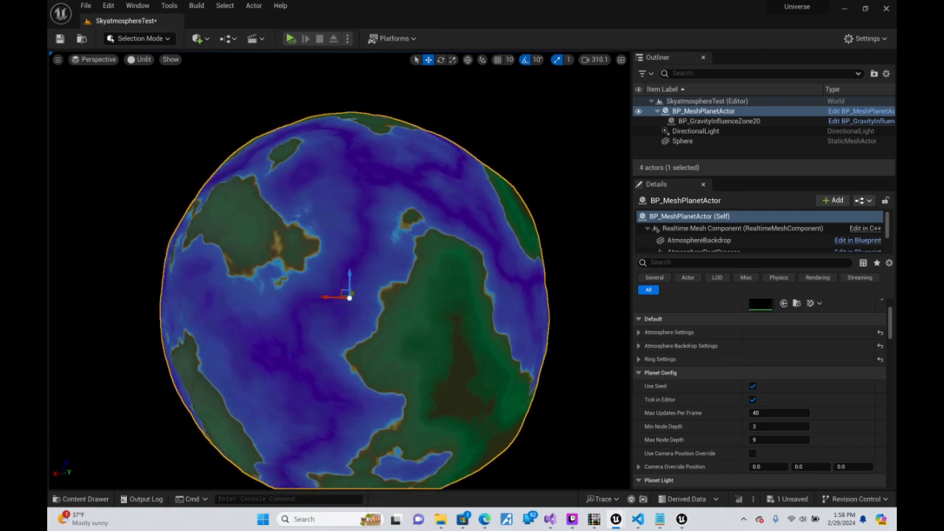
{"action": "key", "text": "w"}
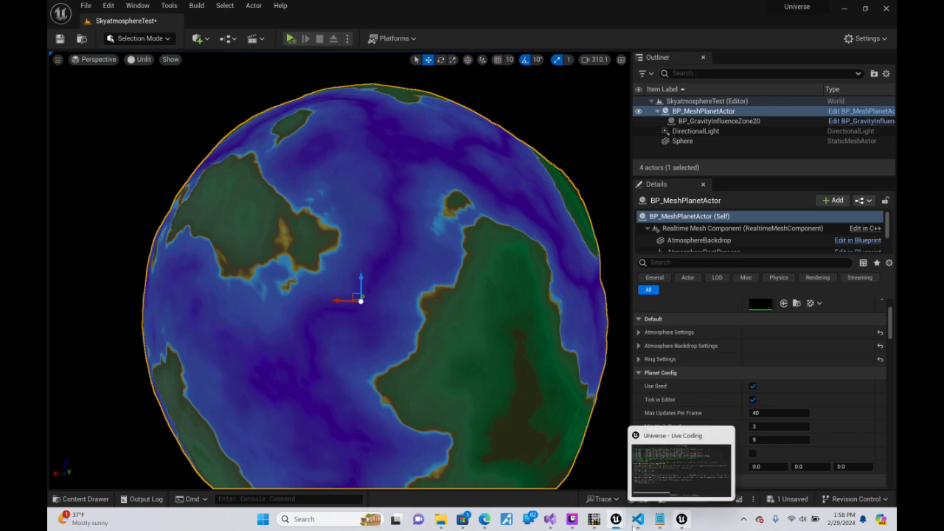
In the MT_MeshHM material graph, assign the Desert_1 texture to the HeightGradient1 node
{"action": "mouse_move", "coordinate": [624, 523]}
{"action": "left_click", "coordinate": [649, 494]}
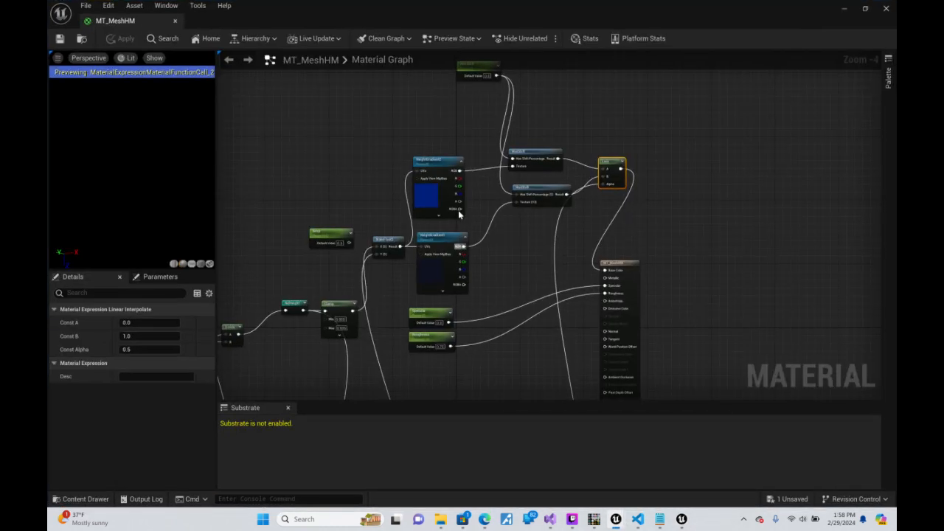
{"action": "left_click", "coordinate": [458, 210]}
{"action": "left_click", "coordinate": [448, 242]}
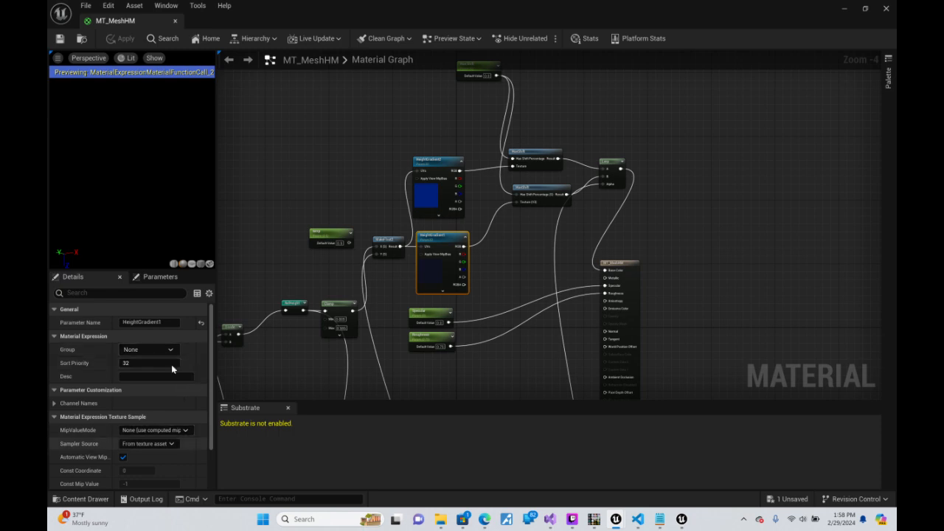
{"action": "scroll", "coordinate": [132, 443], "scroll_direction": "down", "scroll_amount": 3}
{"action": "scroll", "coordinate": [271, 371], "scroll_direction": "down", "scroll_amount": 1}
{"action": "left_click", "coordinate": [185, 441]}
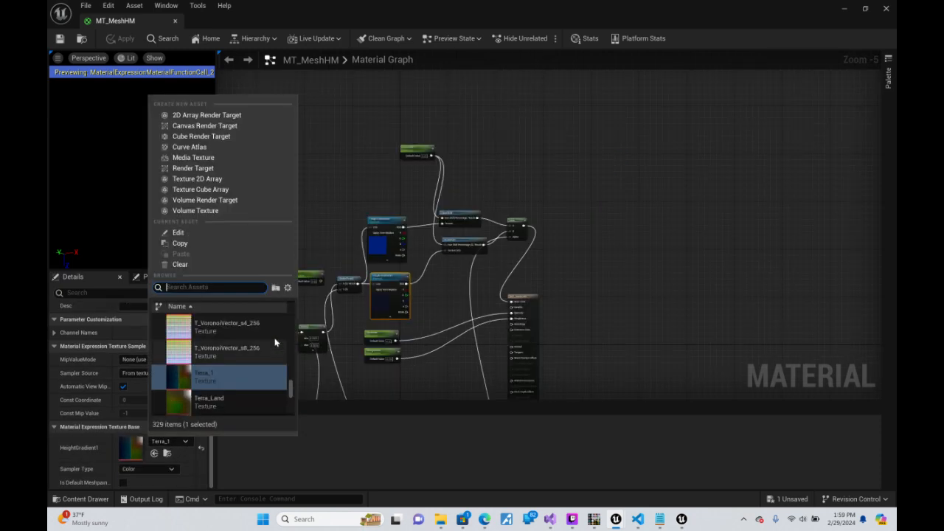
{"action": "scroll", "coordinate": [273, 339], "scroll_direction": "down", "scroll_amount": 4}
{"action": "scroll", "coordinate": [226, 347], "scroll_direction": "down", "scroll_amount": 6}
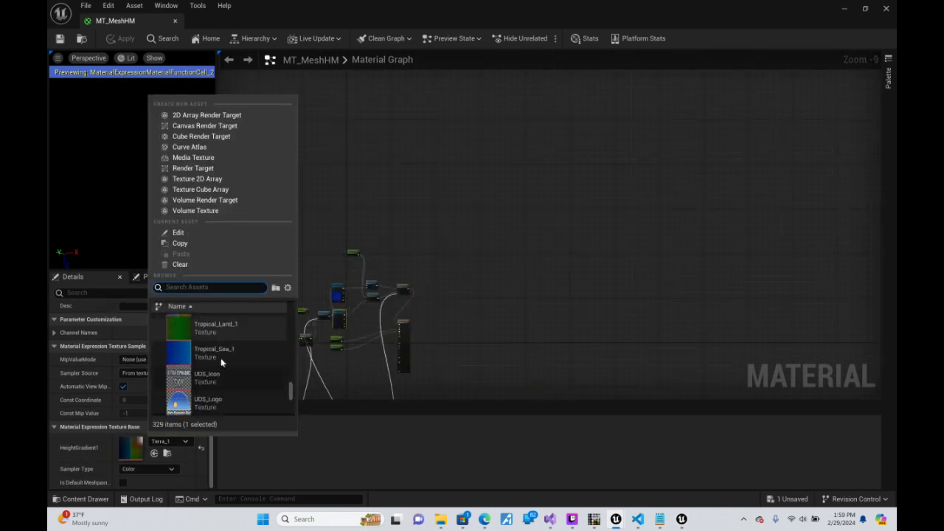
{"action": "type", "text": "no"}
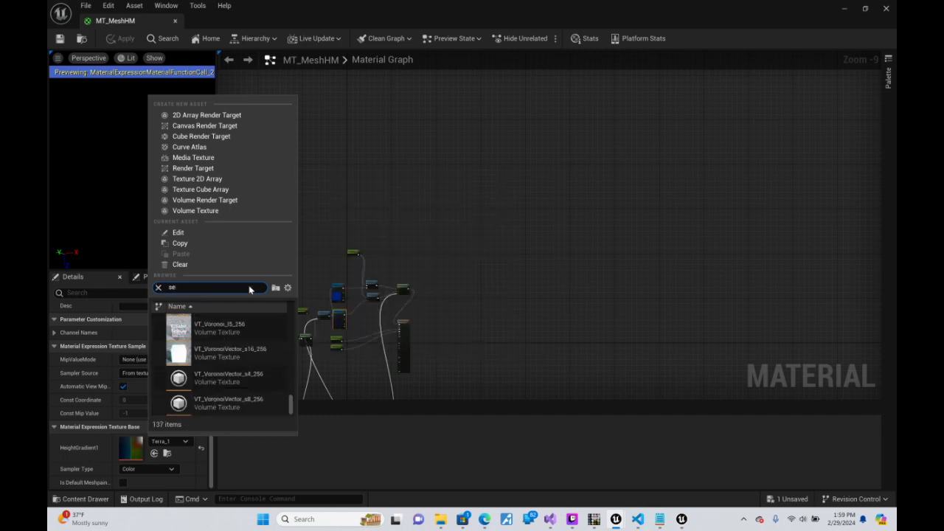
{"action": "key", "text": "BackSpace"}
{"action": "key", "text": "BackSpace"}
{"action": "type", "text": "desr"}
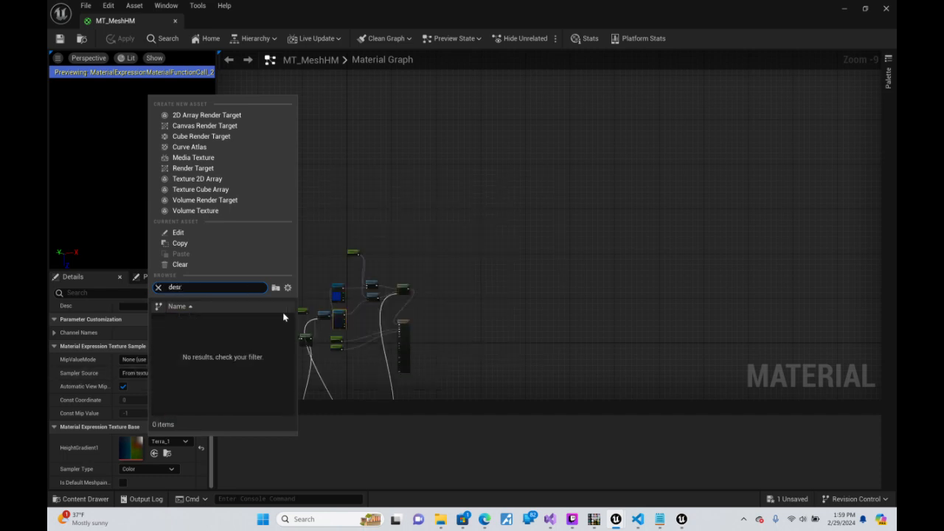
{"action": "key", "text": "BackSpace"}
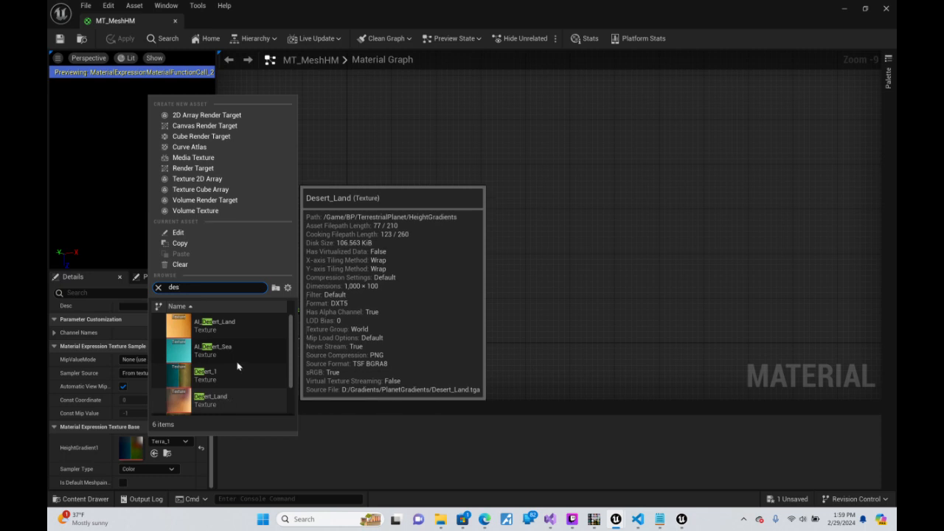
{"action": "scroll", "coordinate": [250, 349], "scroll_direction": "down", "scroll_amount": 2}
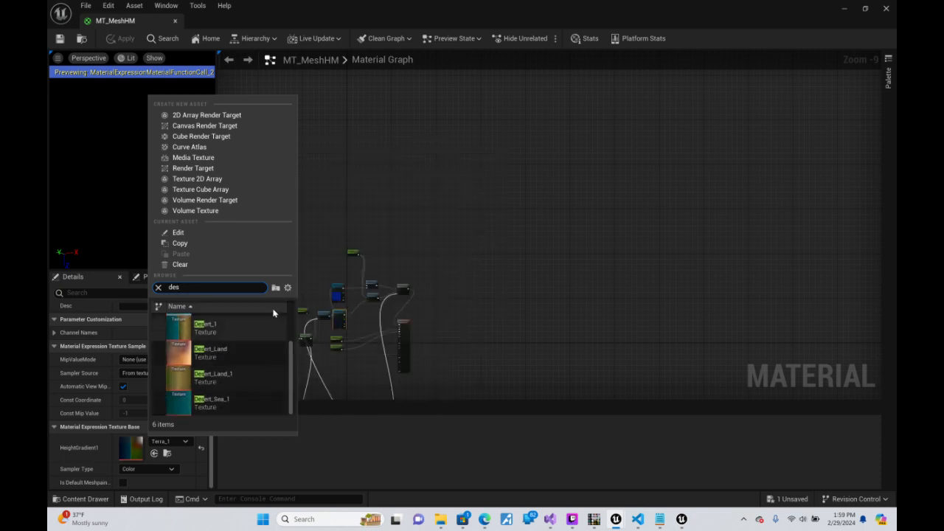
{"action": "scroll", "coordinate": [279, 378], "scroll_direction": "up", "scroll_amount": 2}
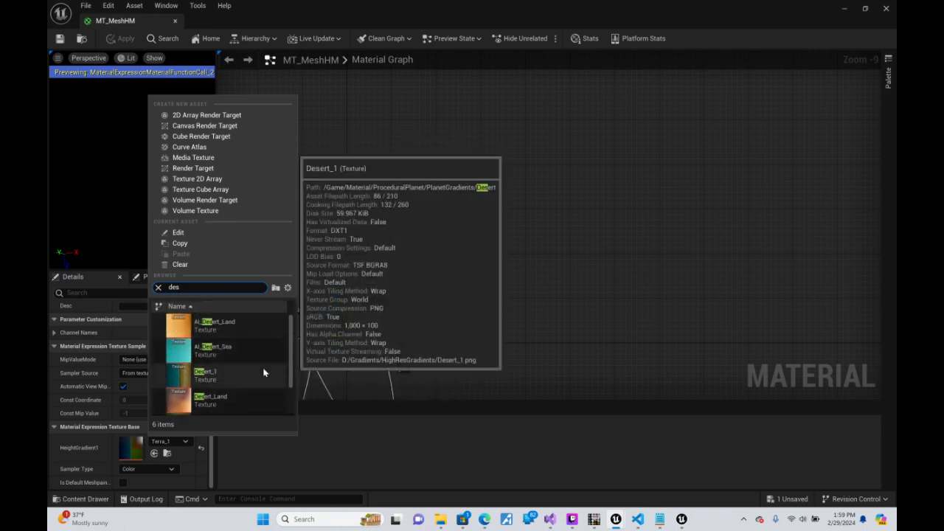
{"action": "left_click", "coordinate": [262, 367]}
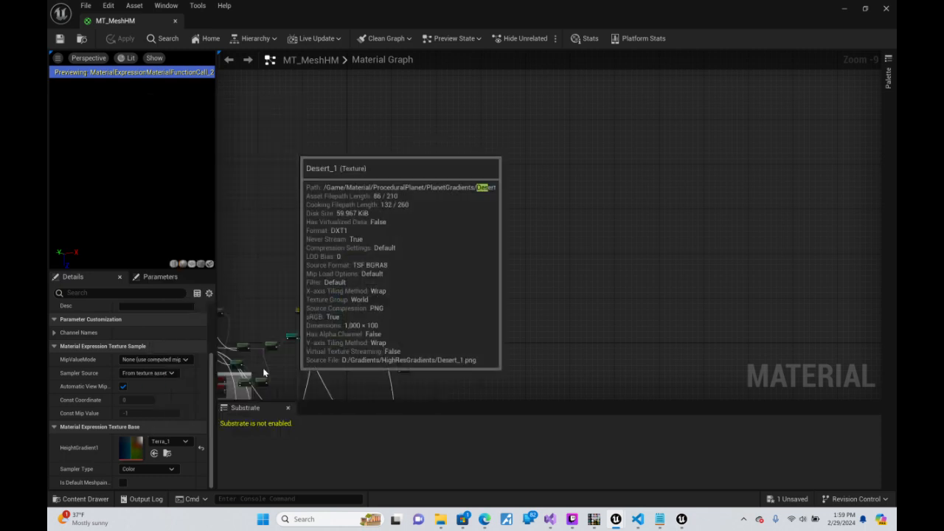
Save the MT_MeshHM material and view another side of the planet in the SkyatmosphereTest level
{"action": "left_click", "coordinate": [60, 43]}
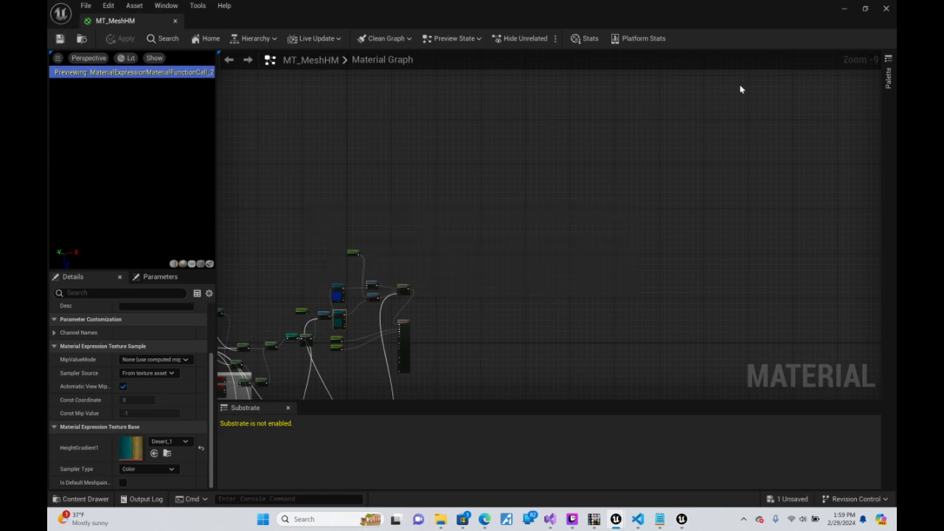
{"action": "left_click", "coordinate": [846, 9]}
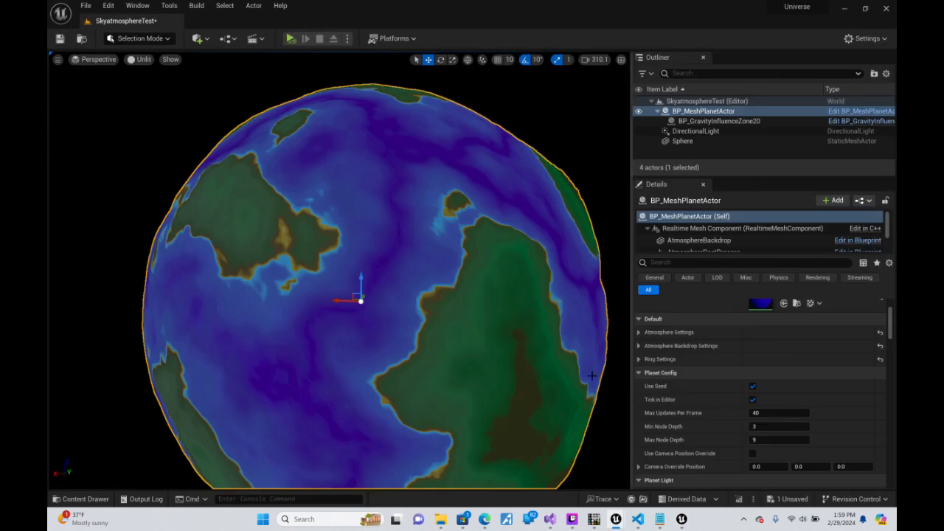
{"action": "mouse_move", "coordinate": [683, 524]}
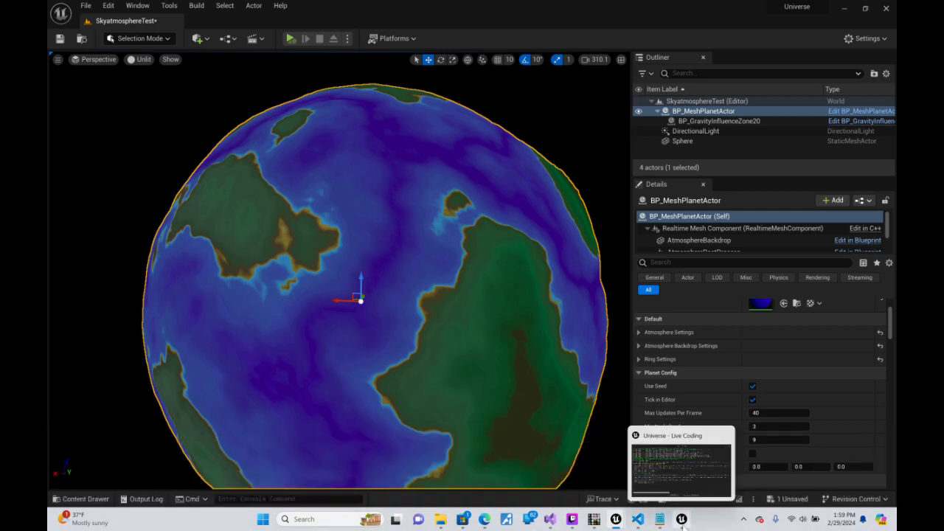
{"action": "mouse_move", "coordinate": [621, 525]}
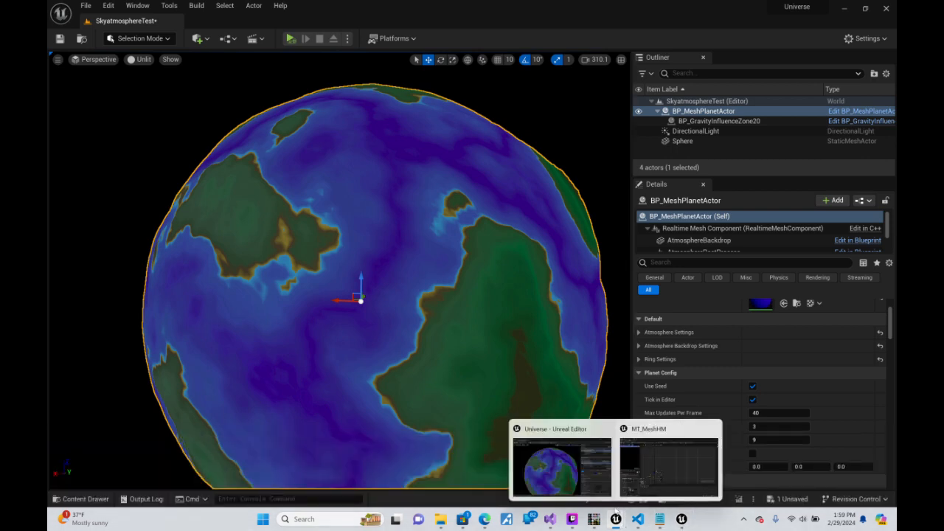
{"action": "right_click_drag", "start_coordinate": [550, 399], "coordinate": [466, 380]}
{"action": "key", "text": "w"}
{"action": "key", "text": "d"}
{"action": "key", "text": "s"}
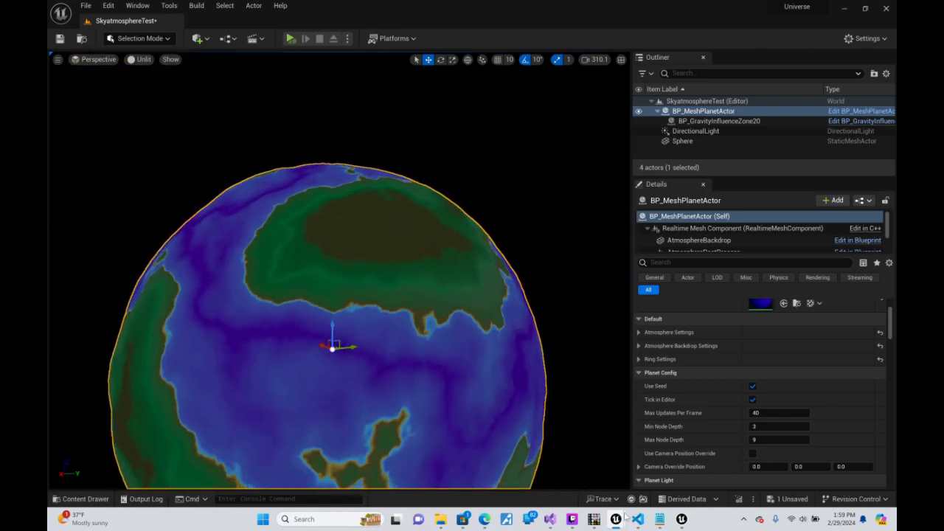
Return to the MT_MeshHM material graph and assign the Terra_1 texture to the HeightGradient2 node
{"action": "mouse_move", "coordinate": [621, 528]}
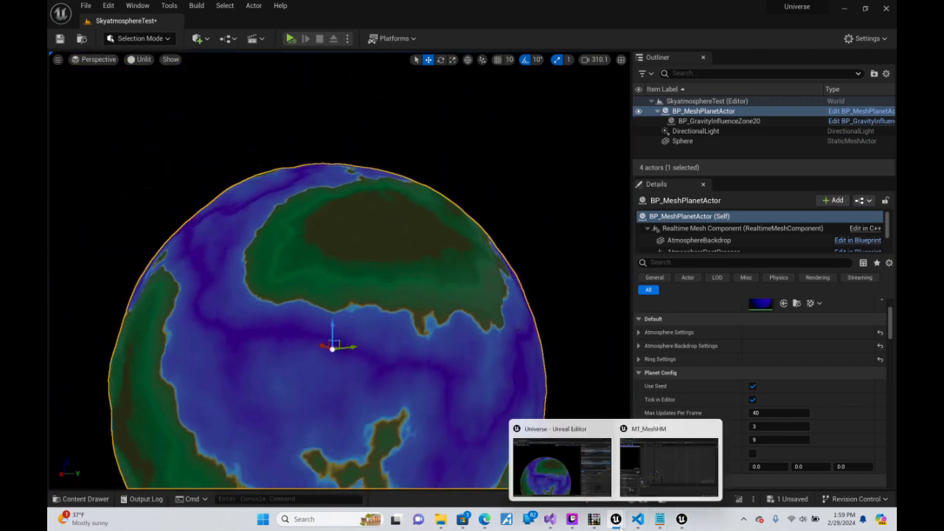
{"action": "left_click", "coordinate": [671, 485]}
{"action": "right_click_drag", "start_coordinate": [493, 273], "coordinate": [506, 105]}
{"action": "scroll", "coordinate": [402, 110], "scroll_direction": "up", "scroll_amount": 2}
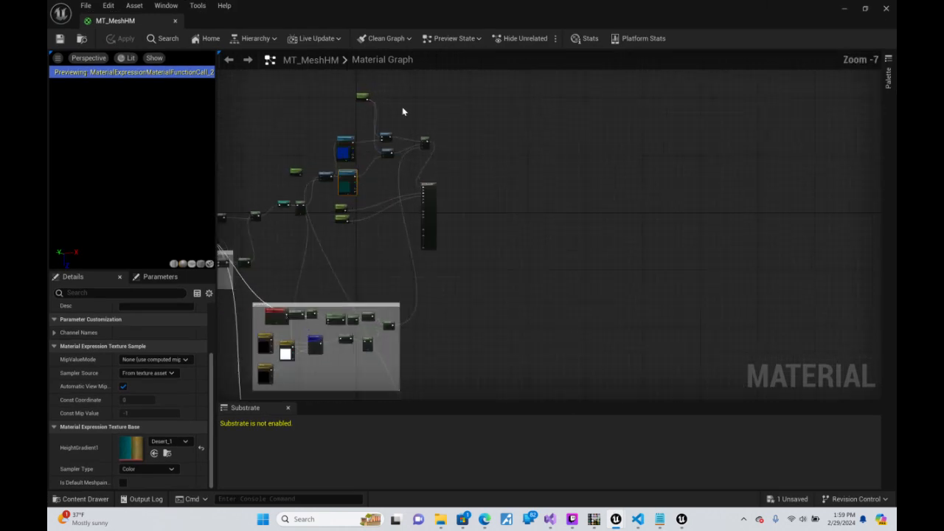
{"action": "scroll", "coordinate": [403, 110], "scroll_direction": "up", "scroll_amount": 2}
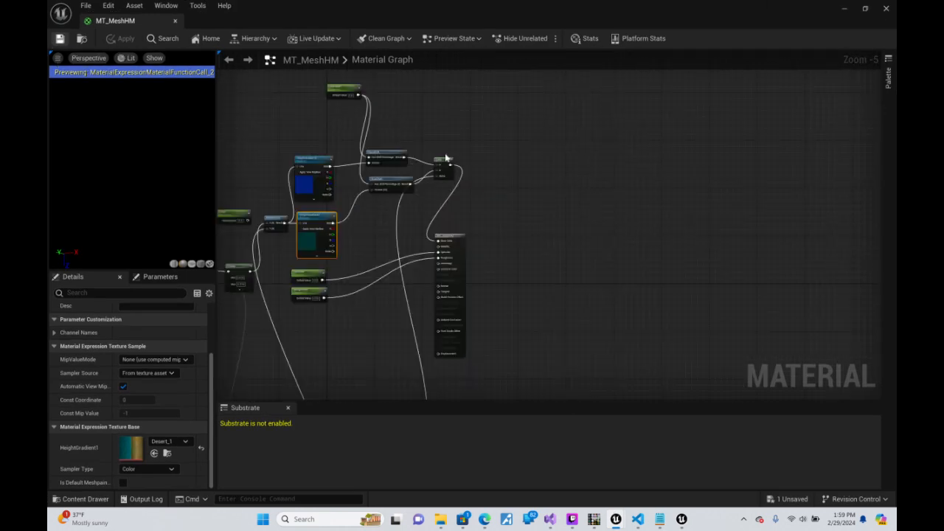
{"action": "right_click_drag", "start_coordinate": [539, 187], "coordinate": [632, 253]}
{"action": "right_click_drag", "start_coordinate": [509, 216], "coordinate": [530, 165]}
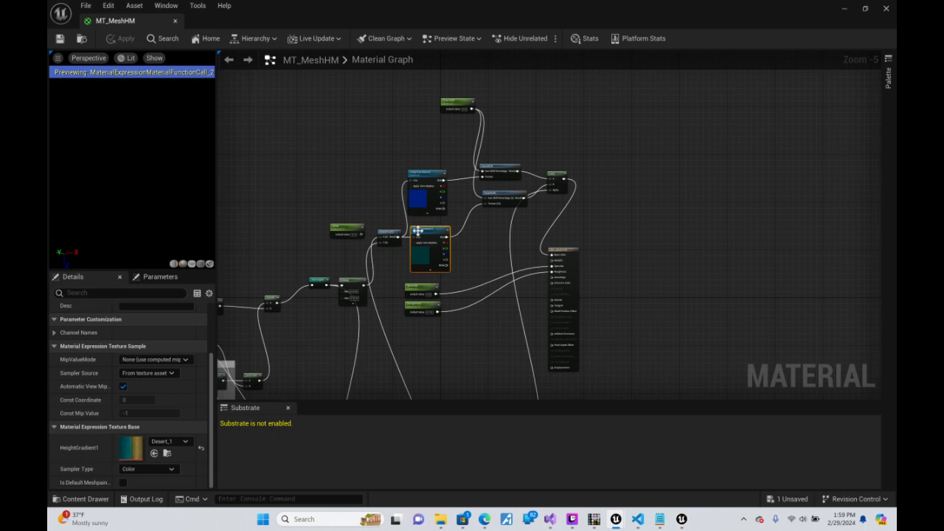
{"action": "left_click", "coordinate": [426, 181]}
{"action": "left_click", "coordinate": [170, 441]}
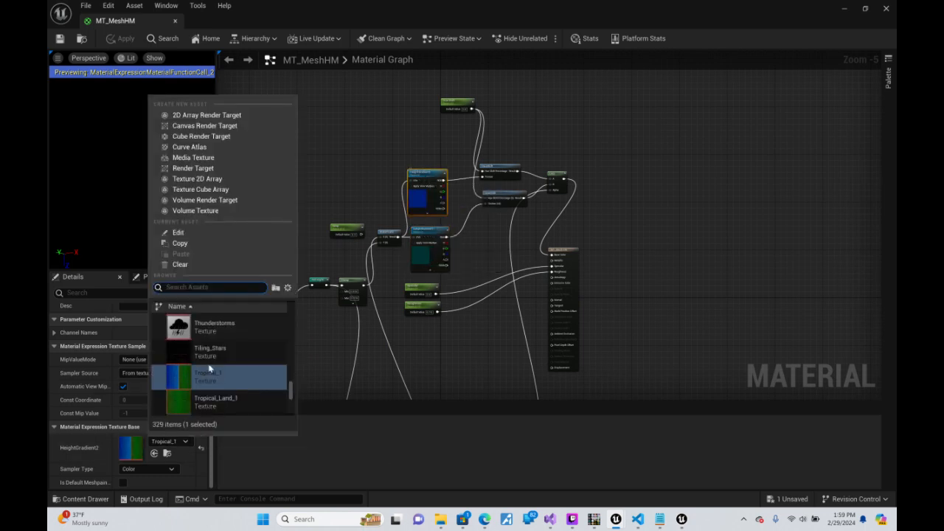
{"action": "scroll", "coordinate": [231, 343], "scroll_direction": "up", "scroll_amount": 1}
{"action": "scroll", "coordinate": [231, 343], "scroll_direction": "up", "scroll_amount": 2}
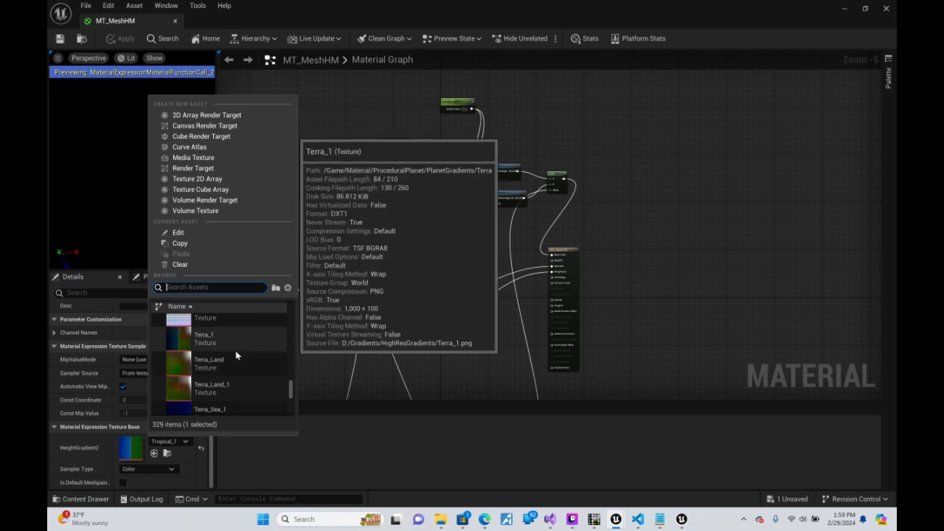
{"action": "left_click", "coordinate": [235, 352]}
Save the MT_MeshHM material with its new gradient textures and return to the SkyatmosphereTest level
{"action": "left_click", "coordinate": [59, 41]}
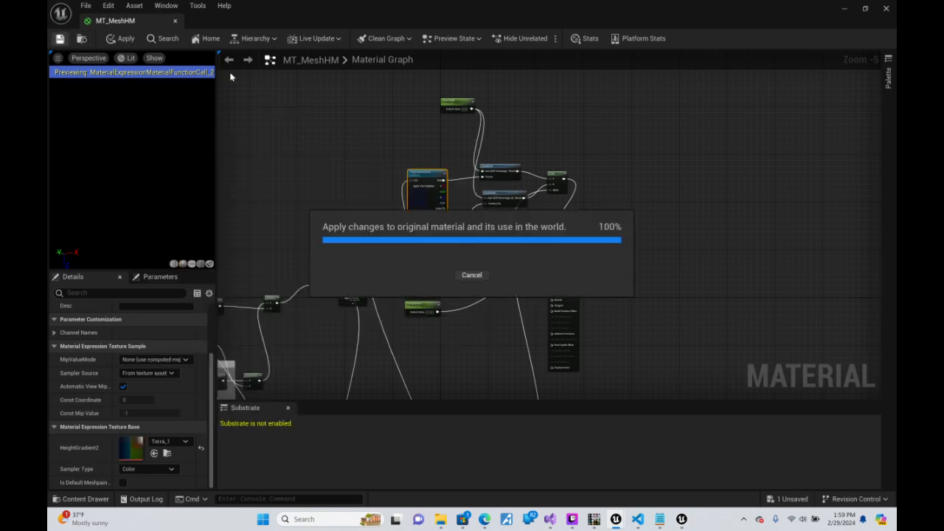
{"action": "left_click", "coordinate": [845, 11]}
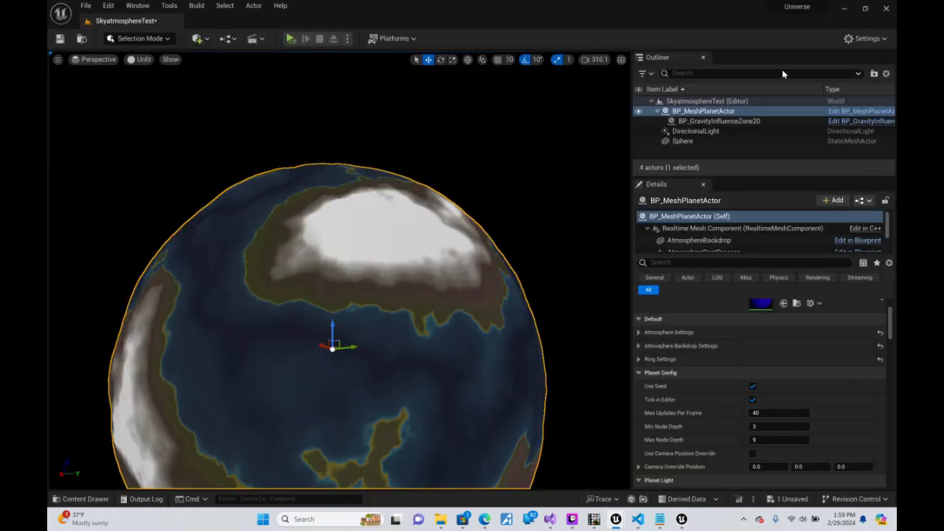
Inspect how the Terra and Desert gradients blend across the planet's land and sea from several angles and distances
{"action": "key", "text": "w"}
{"action": "right_click_drag", "start_coordinate": [340, 270], "coordinate": [462, 220]}
{"action": "key", "text": "w"}
{"action": "key", "text": "s"}
{"action": "scroll", "coordinate": [546, 214], "scroll_direction": "down", "scroll_amount": 1}
{"action": "key", "text": "w"}
{"action": "scroll", "coordinate": [579, 215], "scroll_direction": "down", "scroll_amount": 4}
{"action": "key", "text": "s"}
{"action": "scroll", "coordinate": [509, 218], "scroll_direction": "up", "scroll_amount": 5}
{"action": "key", "text": "d"}
{"action": "scroll", "coordinate": [476, 229], "scroll_direction": "up", "scroll_amount": 3}
{"action": "key", "text": "a"}
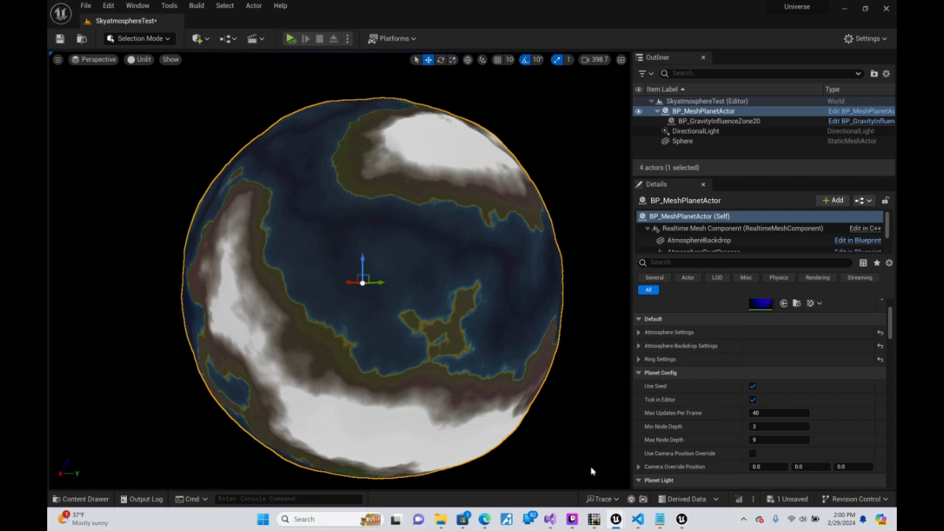
{"action": "mouse_move", "coordinate": [571, 526]}
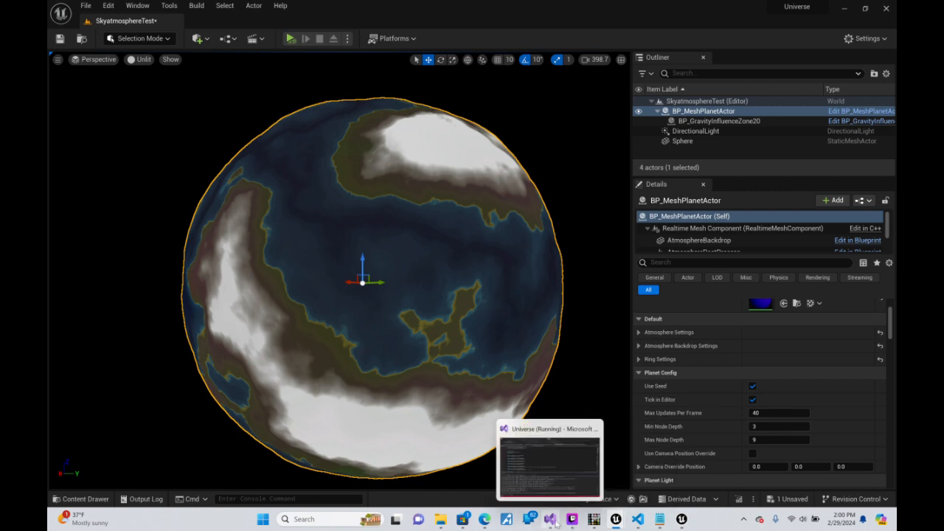
Inspect the land and sea coloring on other sides of the planet from closer and farther away
{"action": "mouse_move", "coordinate": [644, 522]}
{"action": "mouse_move", "coordinate": [681, 520]}
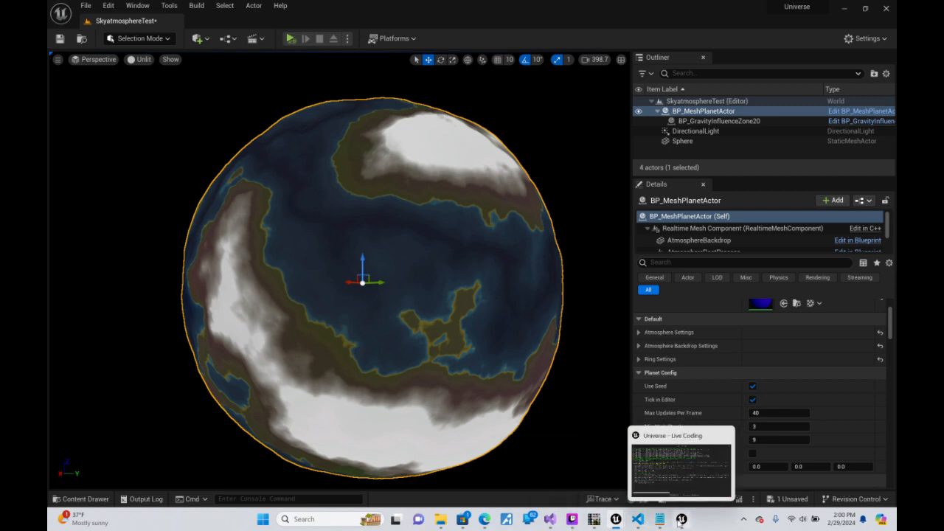
{"action": "mouse_move", "coordinate": [604, 529]}
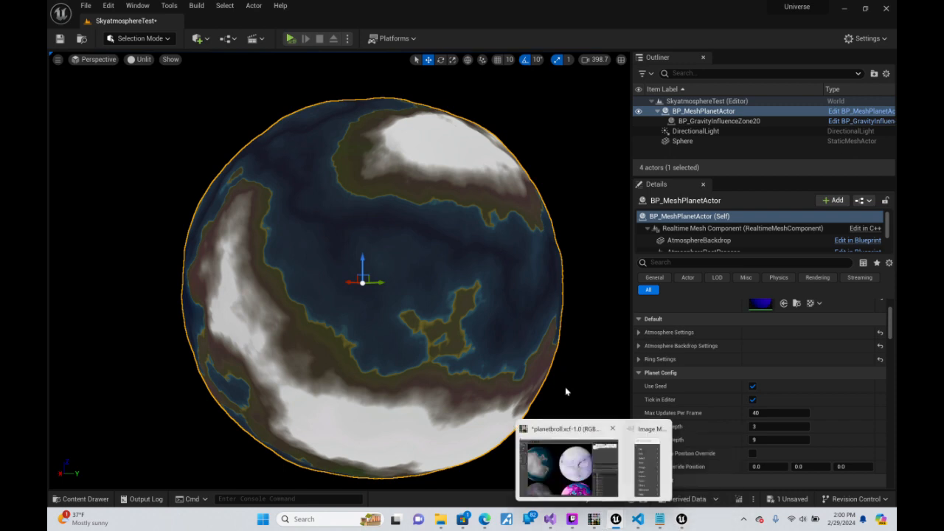
{"action": "key", "text": "a"}
{"action": "right_click_drag", "start_coordinate": [529, 312], "coordinate": [540, 343]}
{"action": "key", "text": "s"}
{"action": "key", "text": "d"}
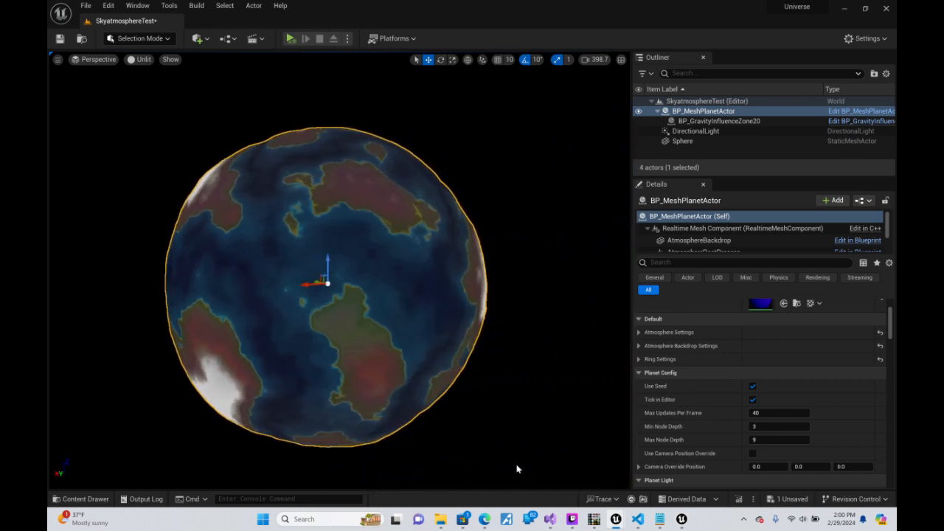
{"action": "key", "text": "w"}
{"action": "mouse_move", "coordinate": [354, 324]}
{"action": "right_mouse_down"}
{"action": "mouse_move", "coordinate": [355, 369]}
{"action": "mouse_move", "coordinate": [323, 370]}
{"action": "mouse_move", "coordinate": [341, 314]}
{"action": "right_mouse_up"}
{"action": "key", "text": "s"}
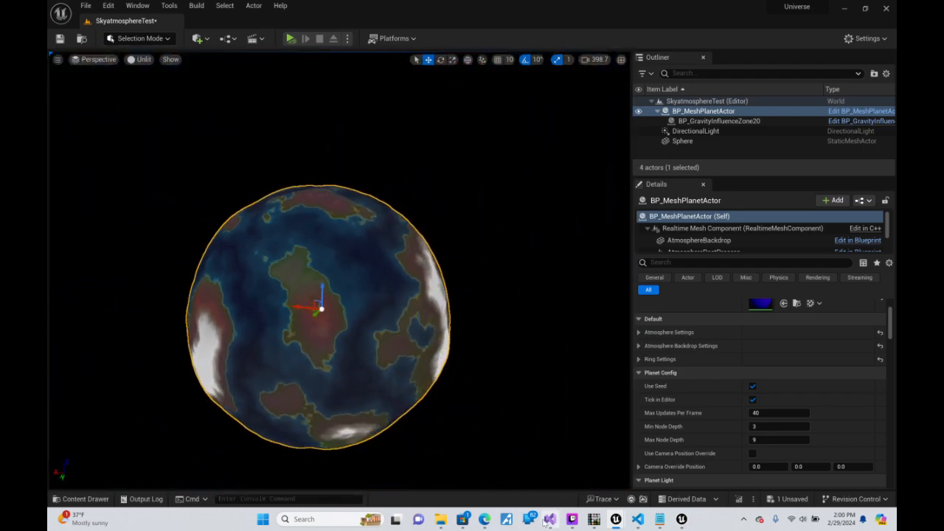
Set the Temperature Latitude Falloff parameter to 1.0 in the MT_MeshHM graph, save the material and return to the SkyatmosphereTest level
{"action": "left_click", "coordinate": [547, 521]}
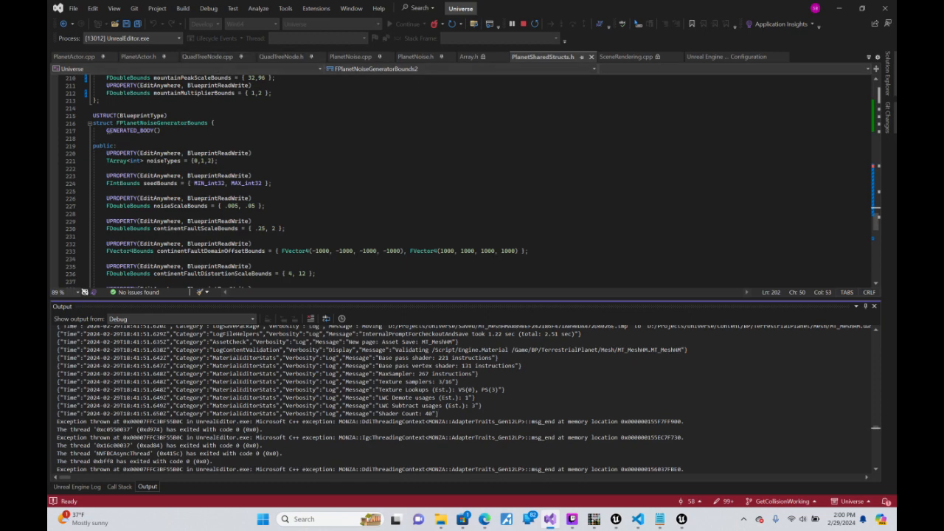
{"action": "mouse_move", "coordinate": [682, 520]}
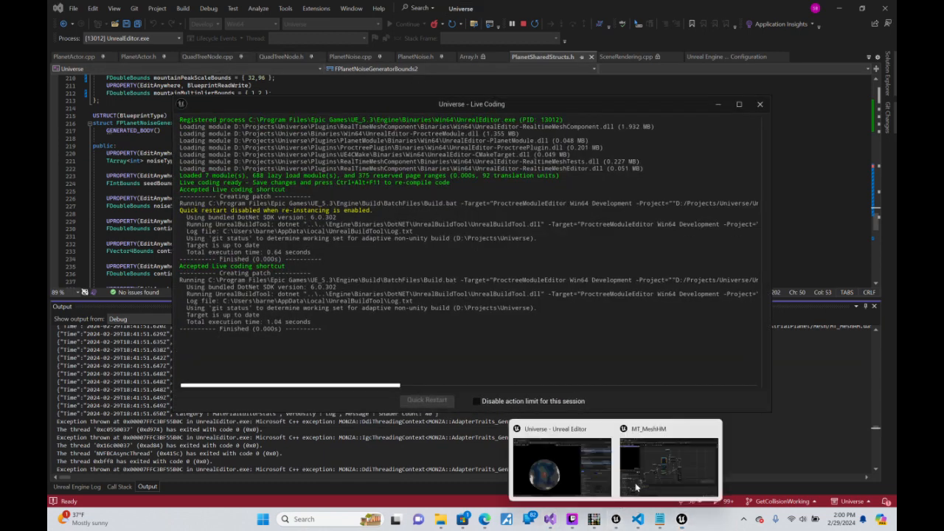
{"action": "left_click", "coordinate": [656, 460]}
{"action": "right_click_drag", "start_coordinate": [499, 286], "coordinate": [503, 52]}
{"action": "scroll", "coordinate": [491, 281], "scroll_direction": "up", "scroll_amount": 3}
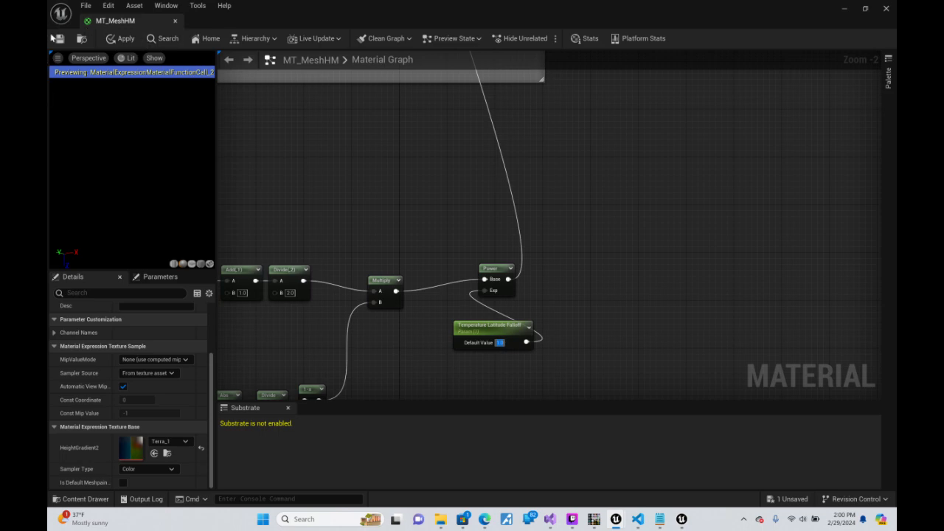
{"action": "left_click", "coordinate": [843, 8]}
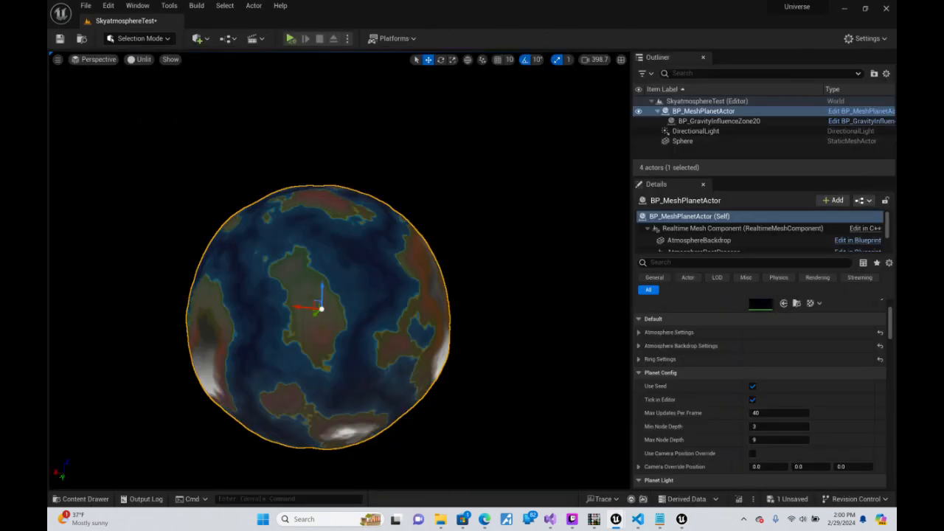
Examine how the reduced latitude falloff colors the planet's continents from several sides and up close
{"action": "key", "text": "w"}
{"action": "right_click_drag", "start_coordinate": [339, 271], "coordinate": [288, 287]}
{"action": "key", "text": "a"}
{"action": "key", "text": "w"}
{"action": "key", "text": "s"}
{"action": "key", "text": "d"}
{"action": "key", "text": "w"}
{"action": "key", "text": "s"}
{"action": "key", "text": "a"}
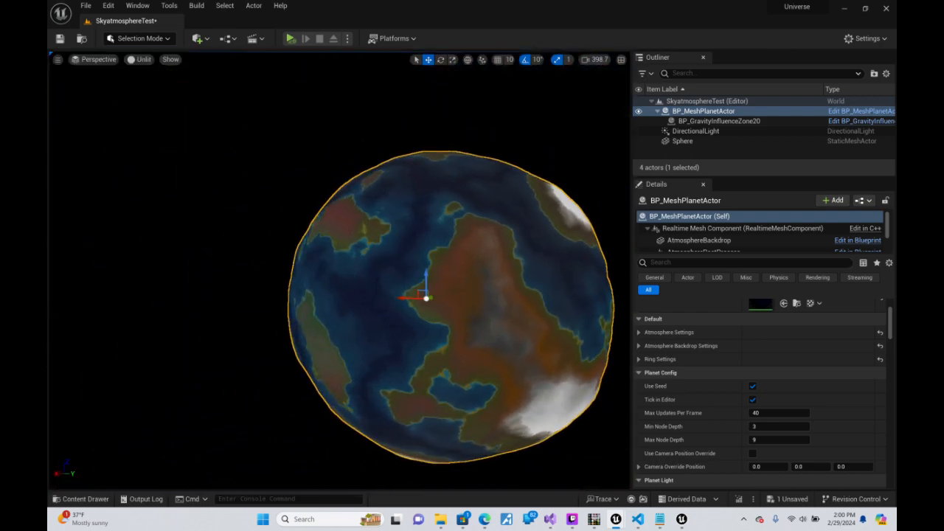
{"action": "left_click", "coordinate": [553, 518]}
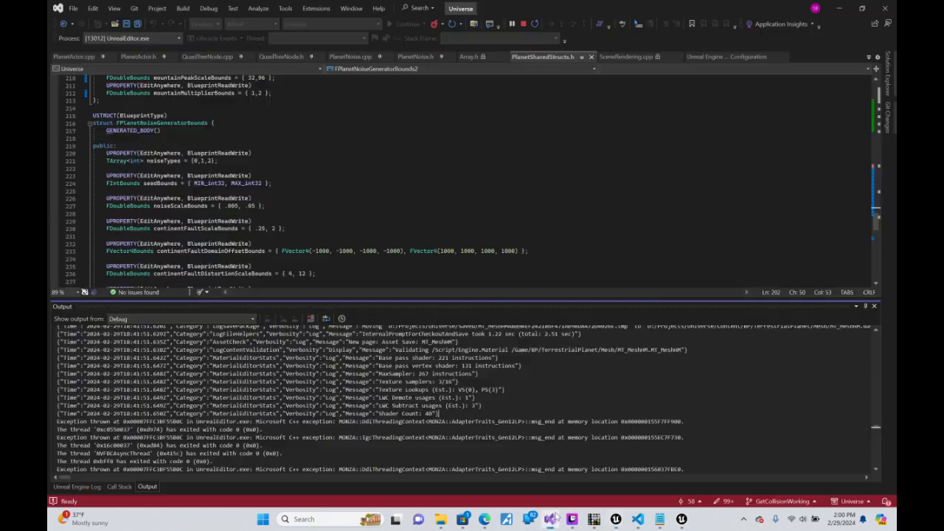
{"action": "left_click", "coordinate": [616, 519]}
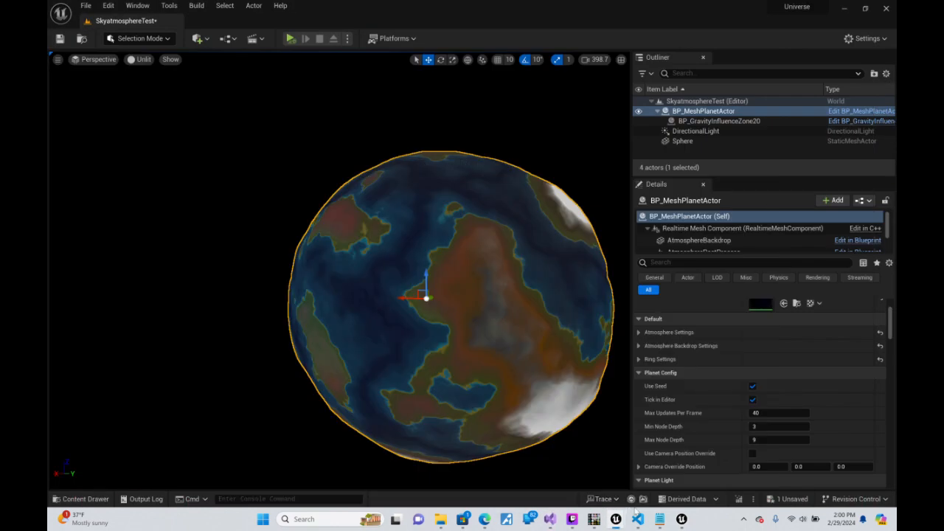
{"action": "right_click_drag", "start_coordinate": [541, 347], "coordinate": [438, 325]}
{"action": "key", "text": "w"}
{"action": "key", "text": "d"}
{"action": "key", "text": "w"}
{"action": "scroll", "coordinate": [399, 332], "scroll_direction": "down", "scroll_amount": 2}
{"action": "key", "text": "s"}
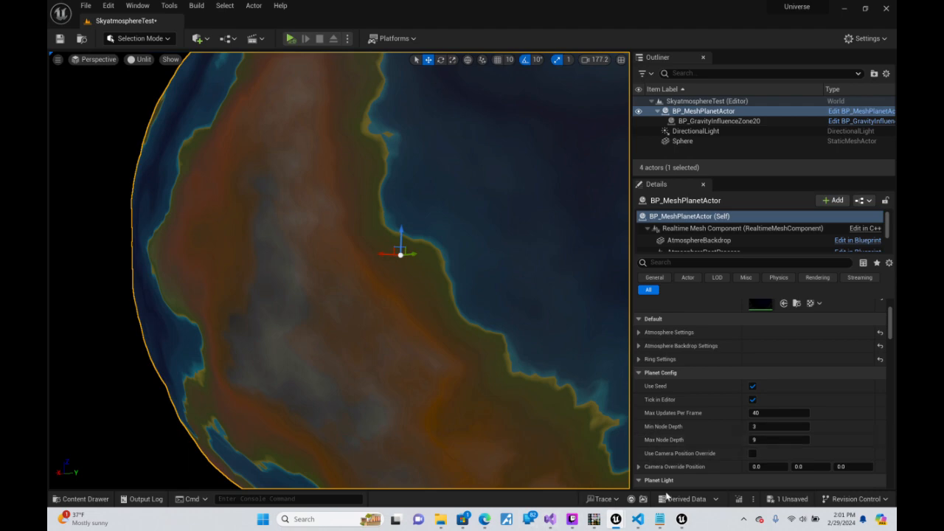
Return to the MT_MeshHM graph and add a Multiply node fed by the latitude falloff Power node's output
{"action": "left_click", "coordinate": [684, 518]}
{"action": "left_click", "coordinate": [616, 519]}
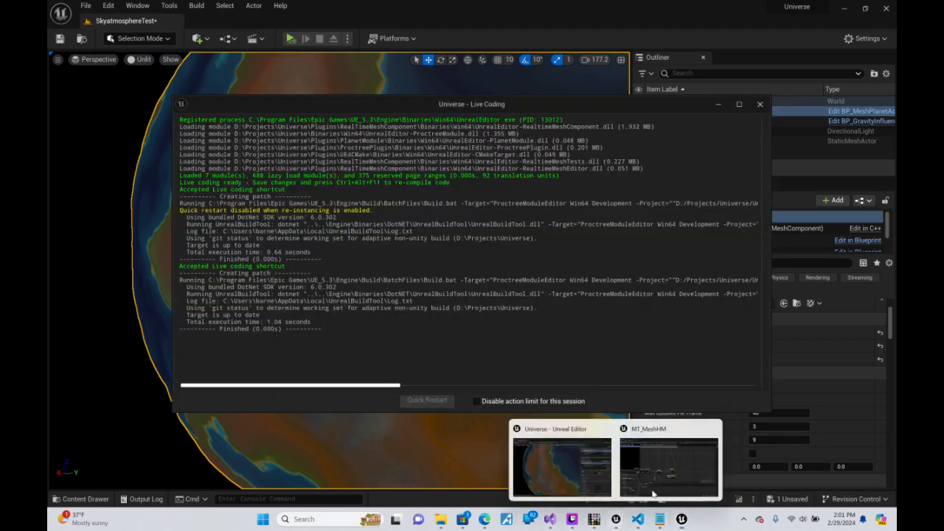
{"action": "left_click", "coordinate": [678, 479]}
{"action": "right_click_drag", "start_coordinate": [587, 310], "coordinate": [524, 316]}
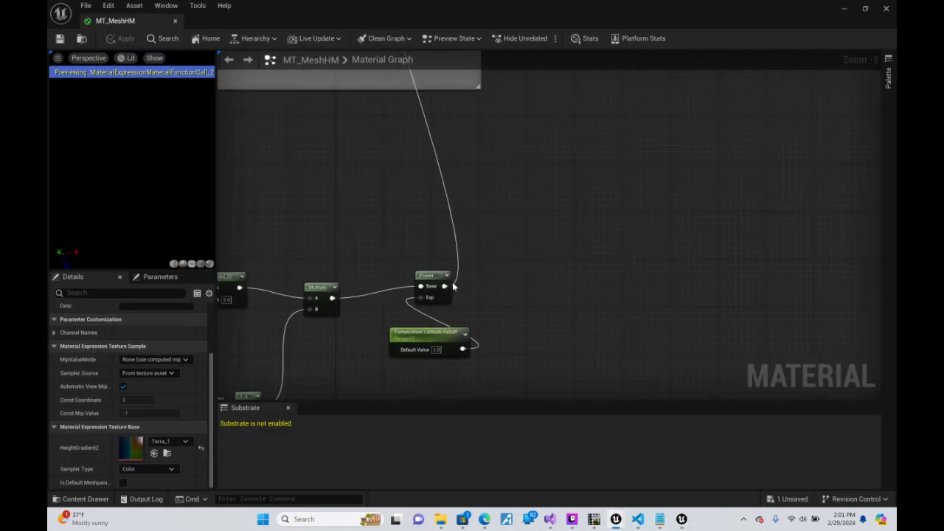
{"action": "right_click_drag", "start_coordinate": [379, 211], "coordinate": [481, 242]}
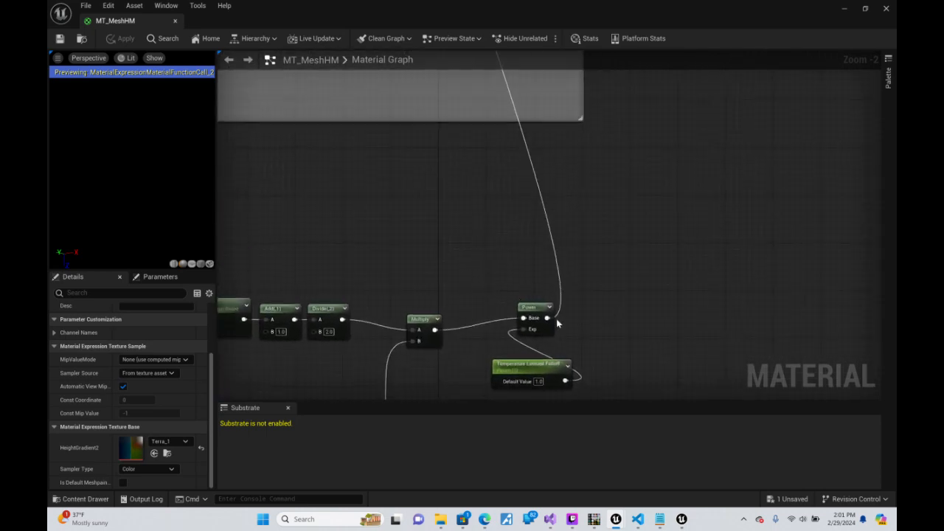
{"action": "left_click_drag", "start_coordinate": [547, 318], "coordinate": [570, 211]}
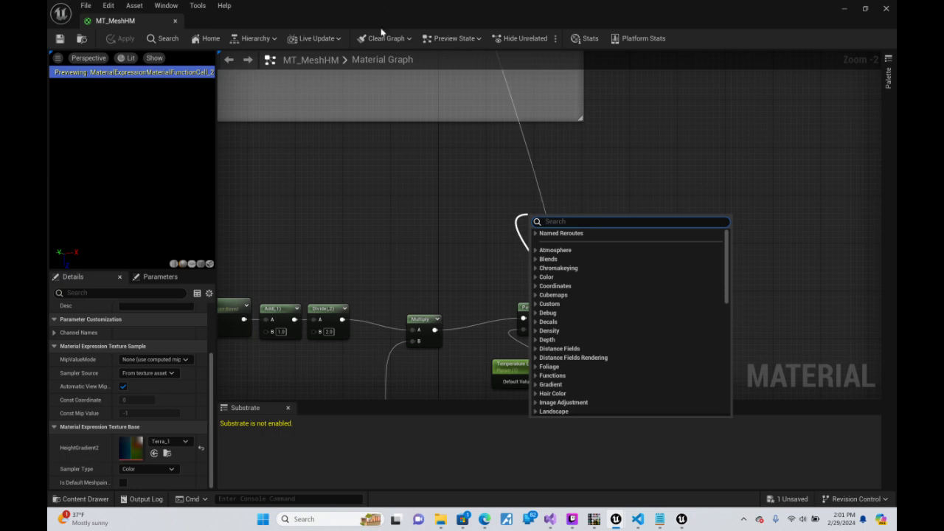
{"action": "type", "text": "*"}
{"action": "key", "text": "Return"}
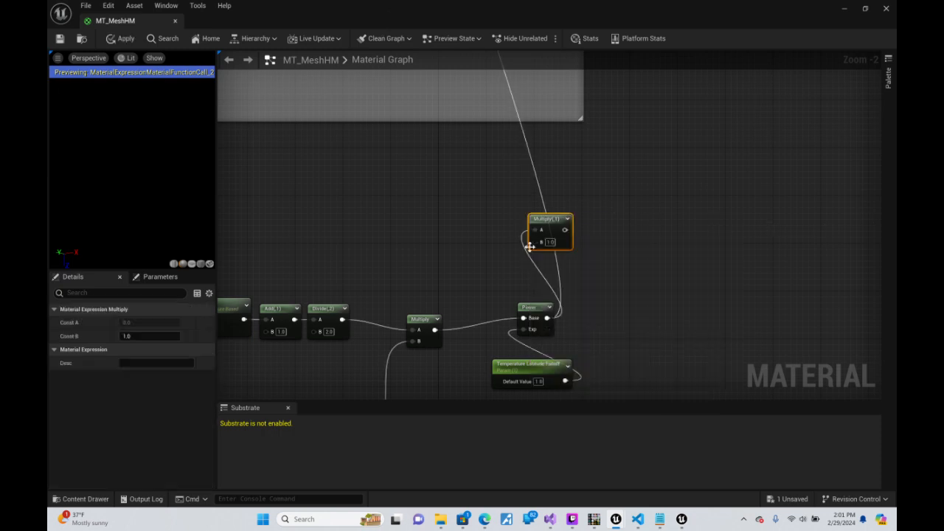
Feed the new Multiply node with a scalar parameter named TempMulti and set its default value to 2
{"action": "left_click_drag", "start_coordinate": [534, 229], "coordinate": [428, 231]}
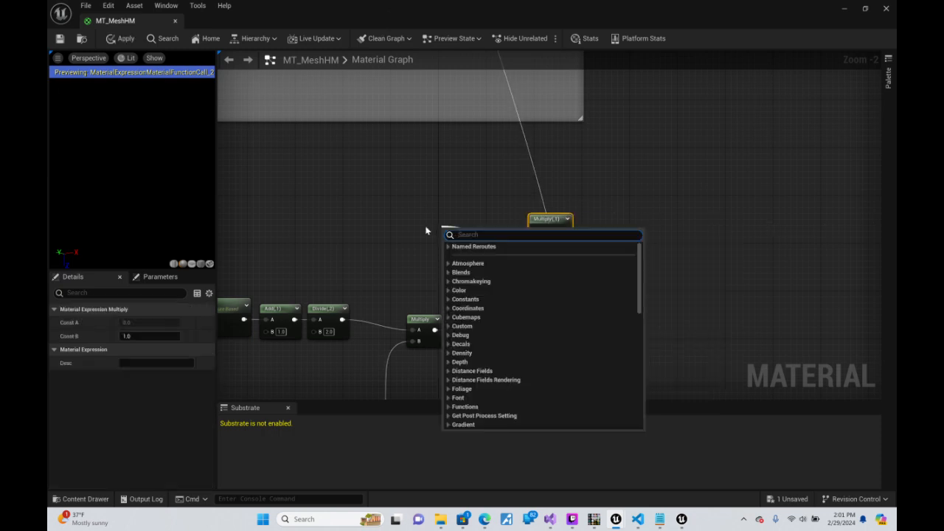
{"action": "type", "text": "sca"}
{"action": "key", "text": "Return"}
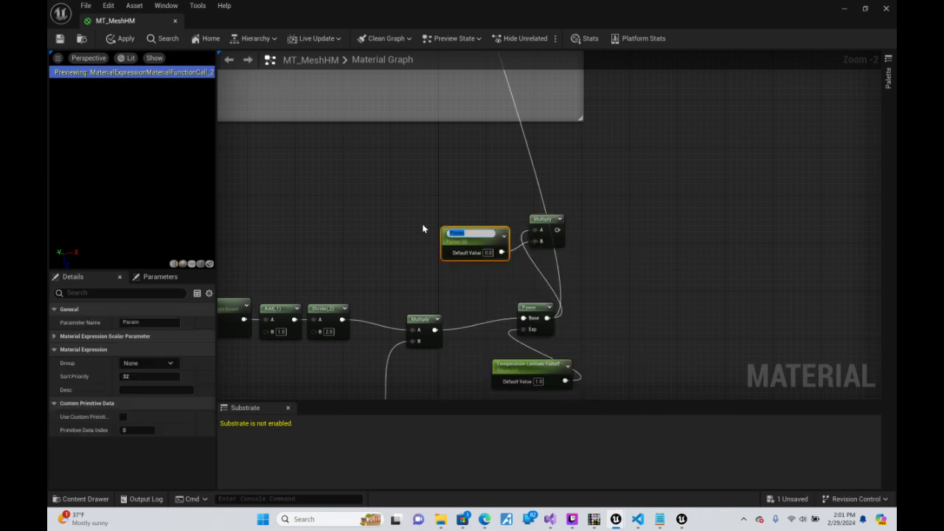
{"action": "type", "text": "TempMulti"}
{"action": "key", "text": "Return"}
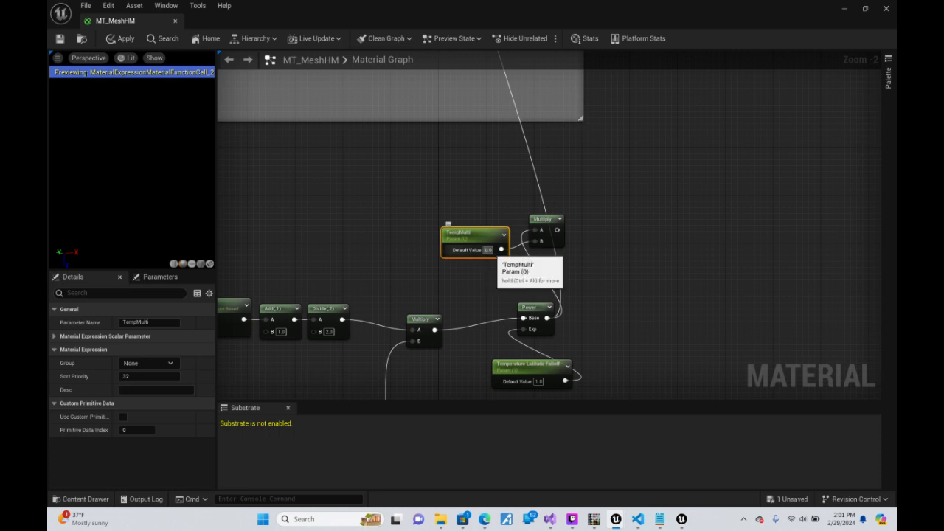
{"action": "type", "text": "2"}
{"action": "key", "text": "Return"}
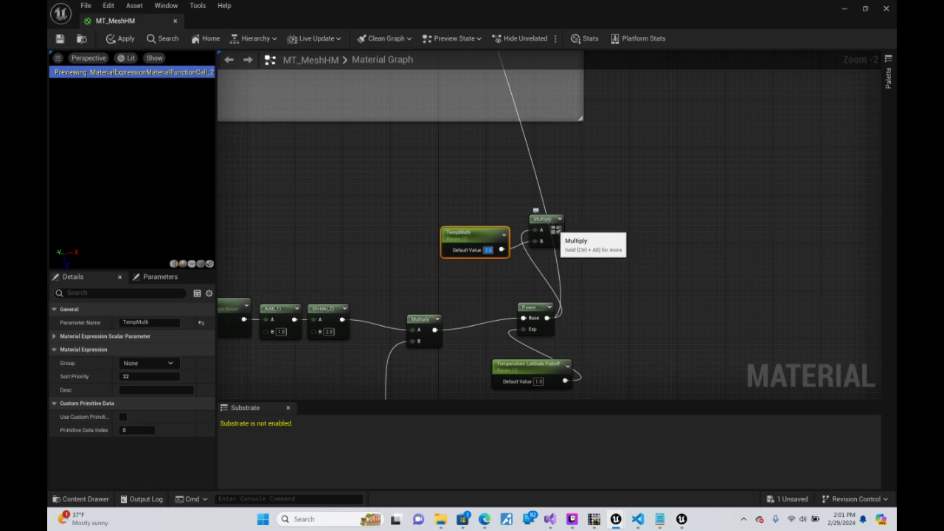
Clamp the TempMulti product between 0 and 1 and connect the result to the Y input of MakeFloat2
{"action": "left_click_drag", "start_coordinate": [557, 229], "coordinate": [605, 194]}
{"action": "type", "text": "clamp"}
{"action": "key", "text": "Return"}
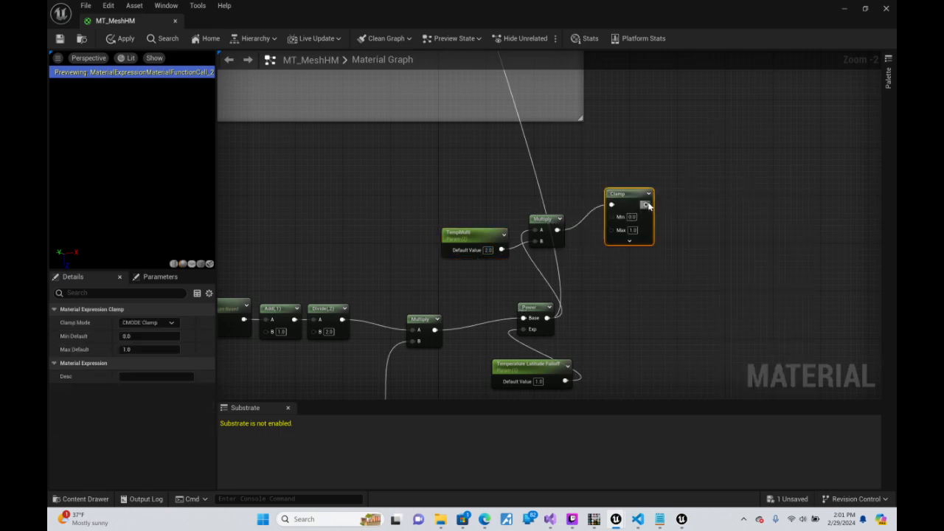
{"action": "left_click_drag", "start_coordinate": [656, 128], "coordinate": [422, 199]}
{"action": "left_click_drag", "start_coordinate": [512, 183], "coordinate": [514, 162]}
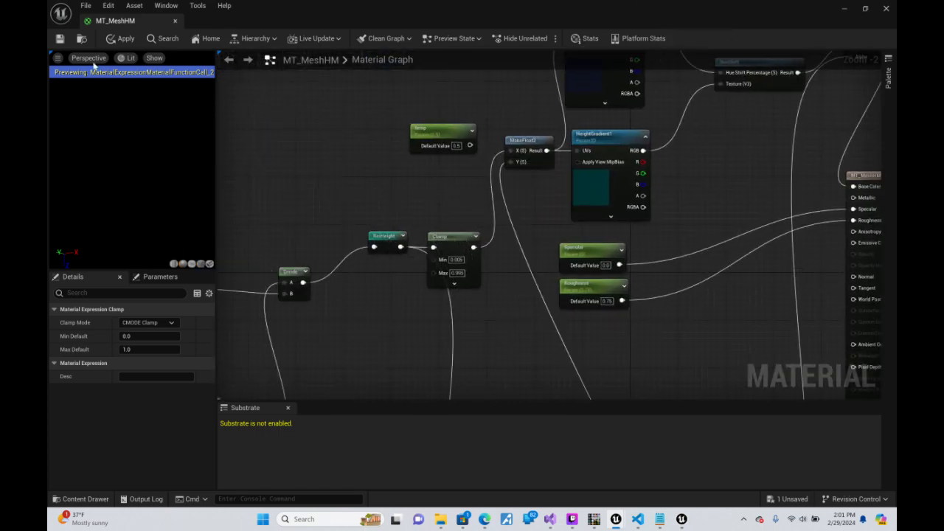
Save the MT_MeshHM material and minimize its editor window to show the SkyatmosphereTest level
{"action": "left_click", "coordinate": [57, 40]}
{"action": "left_click", "coordinate": [864, 9]}
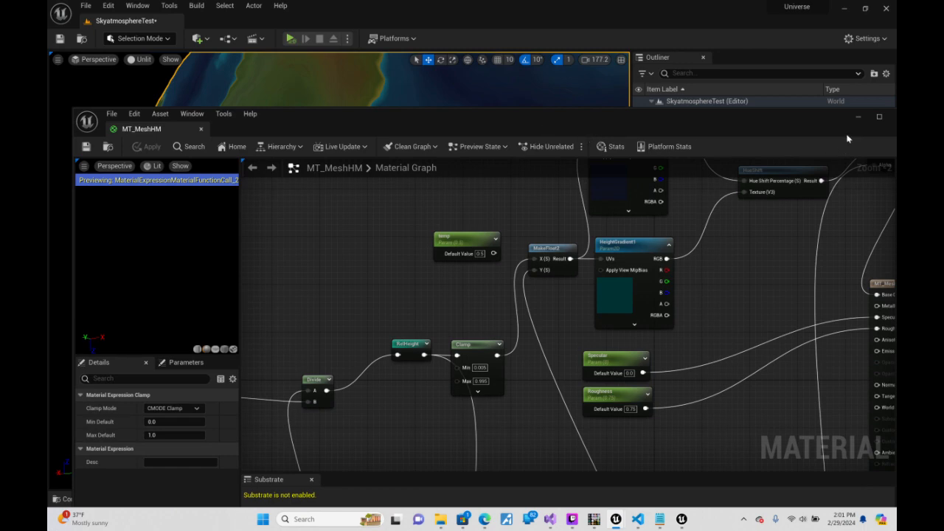
{"action": "left_click", "coordinate": [858, 118]}
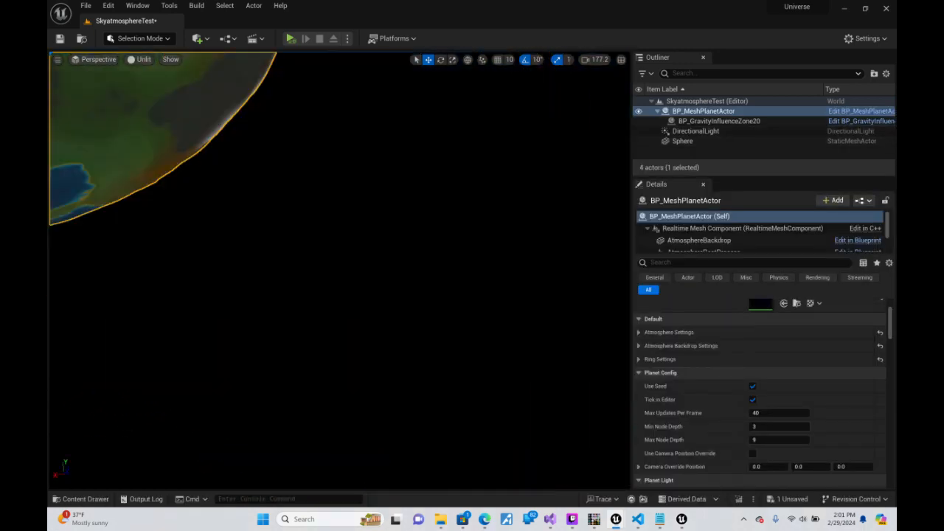
Inspect the effect of the temperature multiplier on the planet's biomes from several angles and distances
{"action": "right_click_drag", "start_coordinate": [339, 270], "coordinate": [347, 289]}
{"action": "scroll", "coordinate": [340, 270], "scroll_direction": "up", "scroll_amount": 4}
{"action": "key", "text": "s"}
{"action": "scroll", "coordinate": [324, 251], "scroll_direction": "up", "scroll_amount": 2}
{"action": "scroll", "coordinate": [354, 251], "scroll_direction": "up", "scroll_amount": 1}
{"action": "key", "text": "s"}
{"action": "key", "text": "w"}
{"action": "scroll", "coordinate": [355, 284], "scroll_direction": "down", "scroll_amount": 1}
{"action": "scroll", "coordinate": [347, 288], "scroll_direction": "down", "scroll_amount": 1}
{"action": "key", "text": "w"}
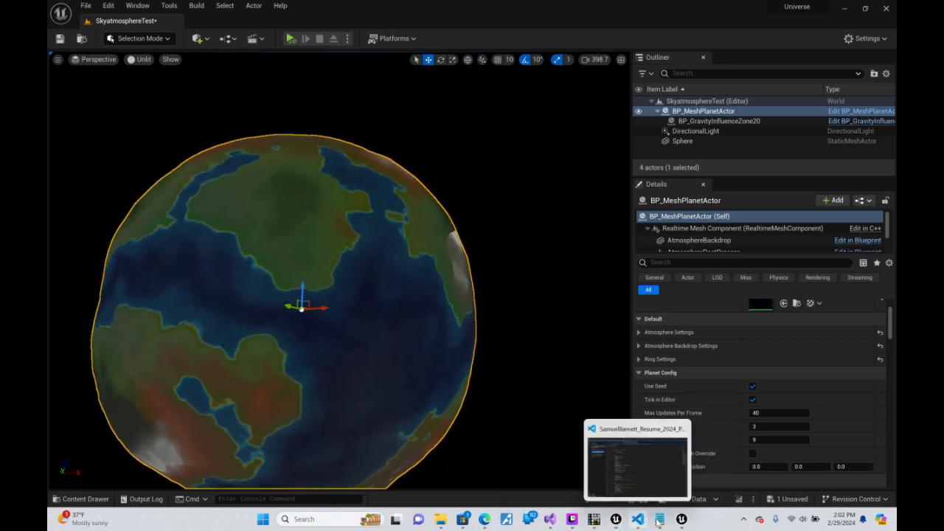
Swap the two HueShift results feeding the Lerp node's A and B inputs in MT_MeshHM and save the material
{"action": "mouse_move", "coordinate": [642, 524]}
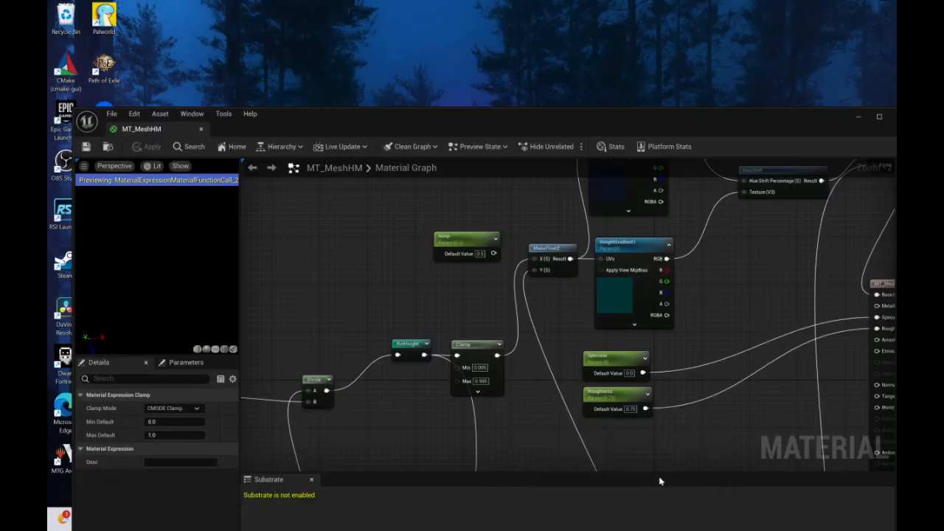
{"action": "left_click", "coordinate": [660, 481]}
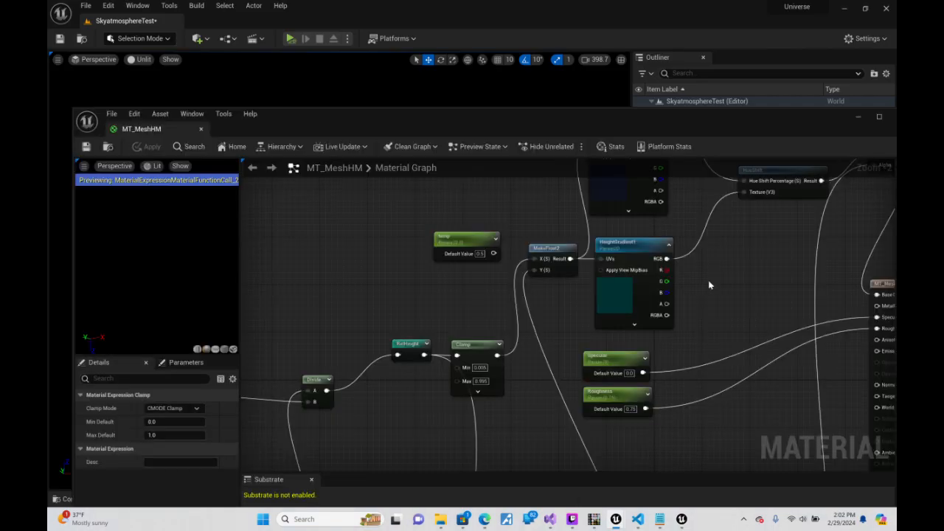
{"action": "right_click_drag", "start_coordinate": [472, 310], "coordinate": [377, 357]}
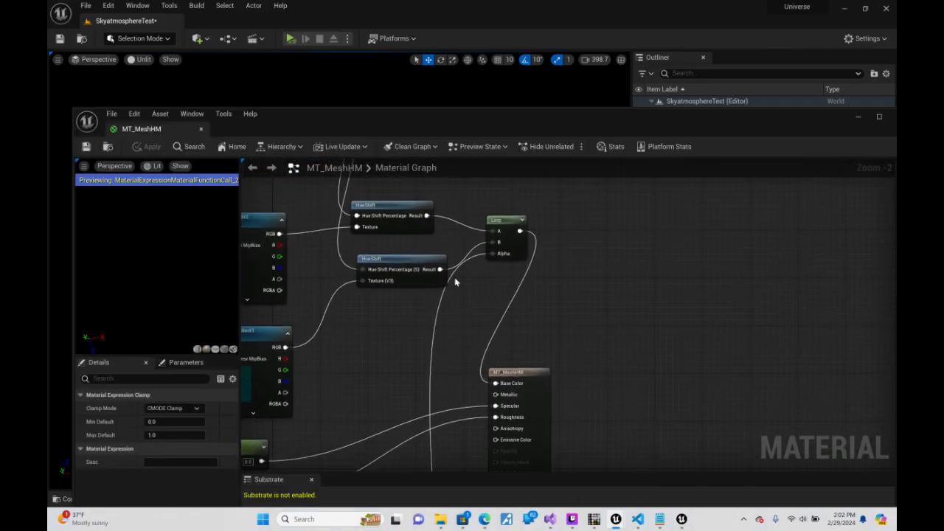
{"action": "left_click_drag", "start_coordinate": [441, 269], "coordinate": [426, 215]}
{"action": "left_click_drag", "start_coordinate": [451, 126], "coordinate": [562, 387]}
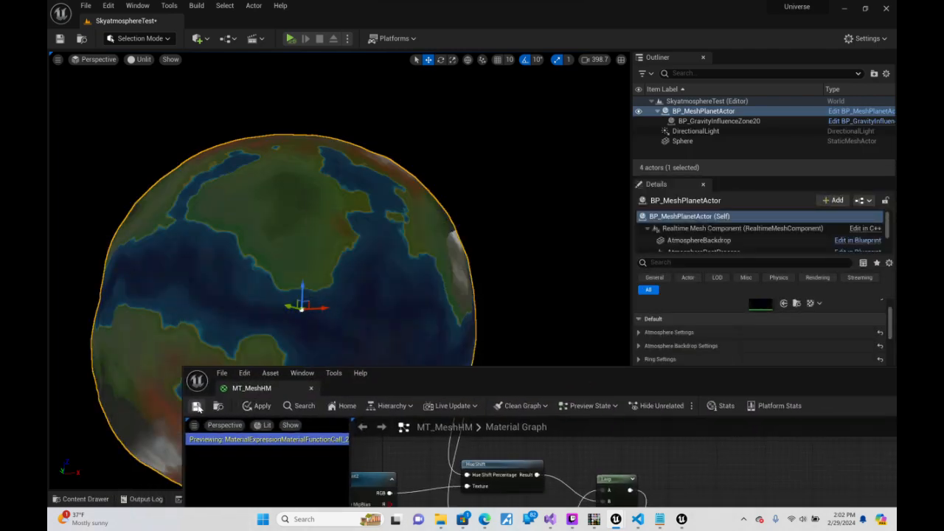
{"action": "left_click", "coordinate": [197, 407]}
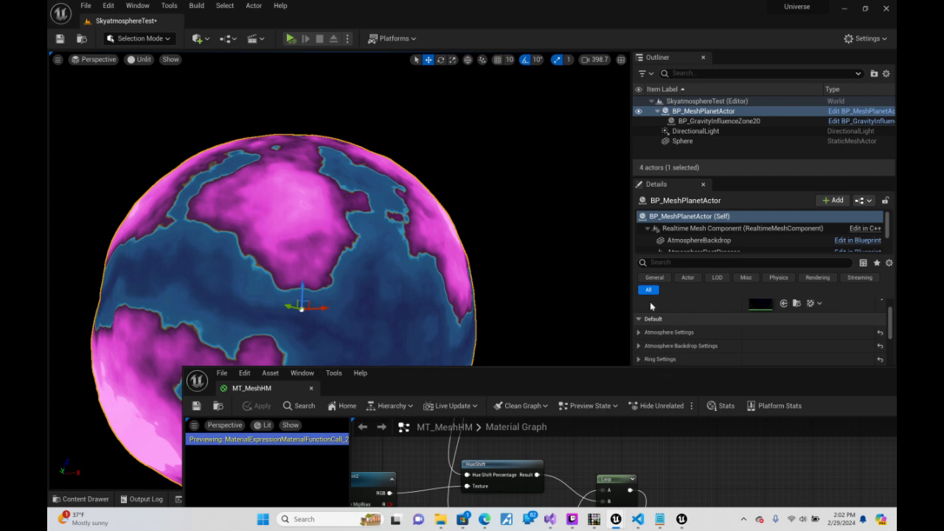
Check which textures are assigned to the HeightGradient2 and HeightGradient1 nodes in the MT_MeshHM graph
{"action": "left_click_drag", "start_coordinate": [654, 384], "coordinate": [647, 122]}
{"action": "right_click_drag", "start_coordinate": [491, 361], "coordinate": [670, 395]}
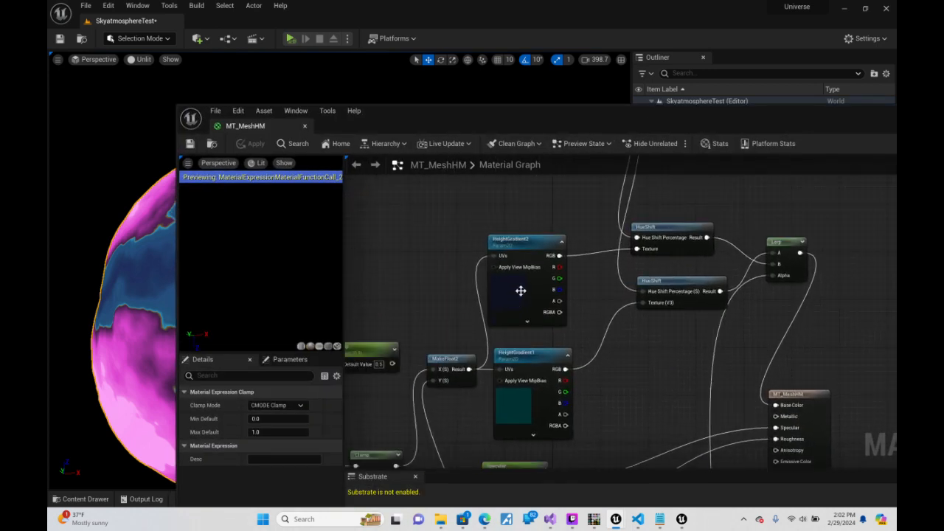
{"action": "left_click", "coordinate": [532, 255]}
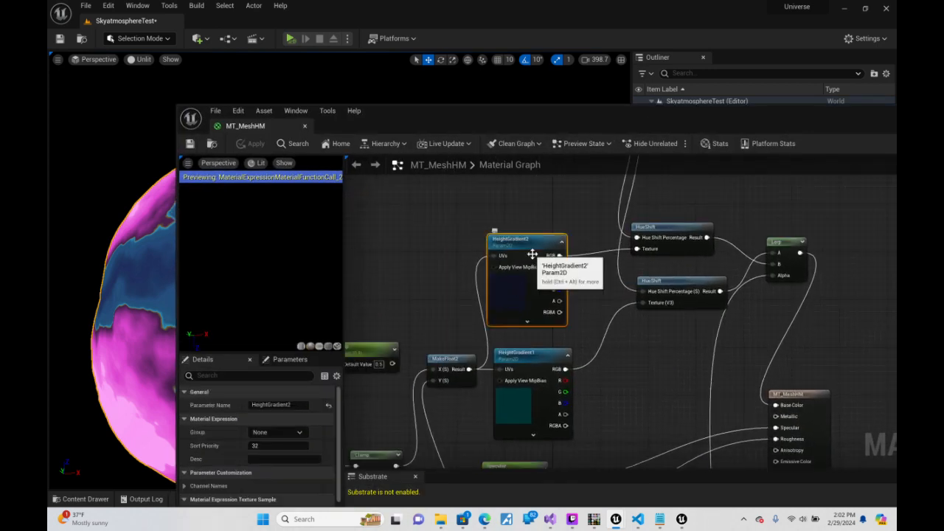
{"action": "scroll", "coordinate": [303, 440], "scroll_direction": "down", "scroll_amount": 4}
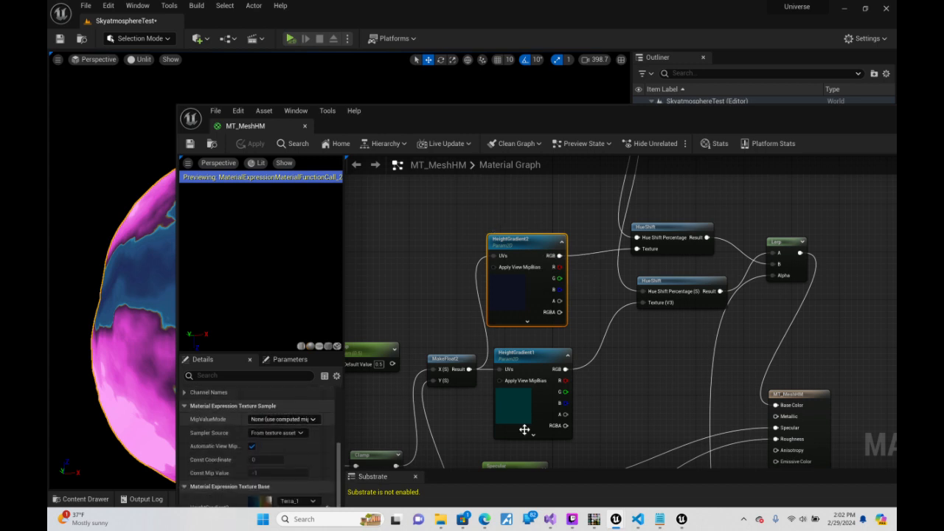
{"action": "left_click", "coordinate": [535, 363]}
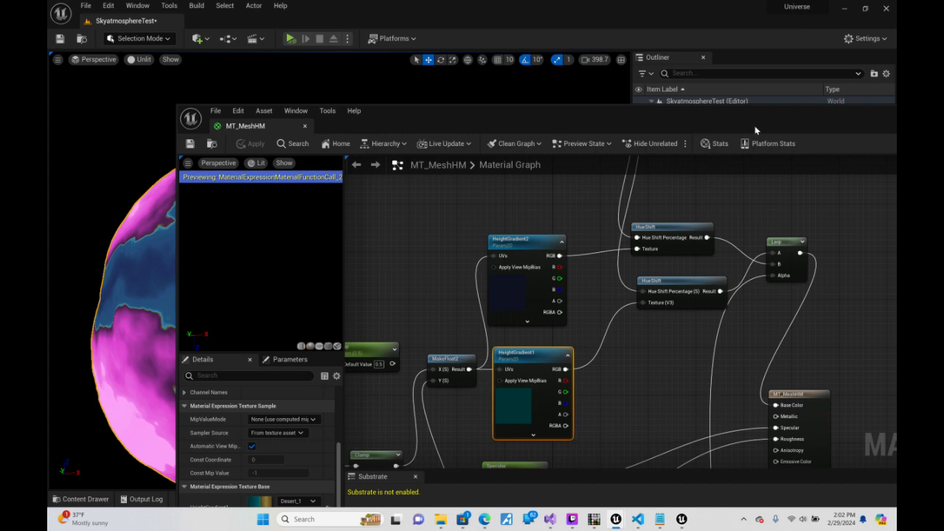
Move the MT_MeshHM editor window aside to view the planet in the level, and minimize the window
{"action": "left_click_drag", "start_coordinate": [764, 113], "coordinate": [661, 470]}
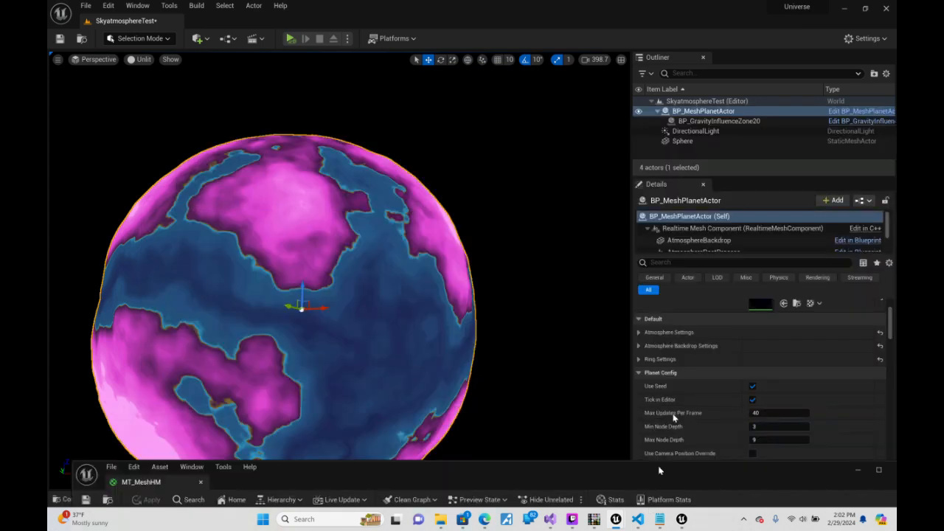
{"action": "left_click_drag", "start_coordinate": [660, 470], "coordinate": [673, 418]}
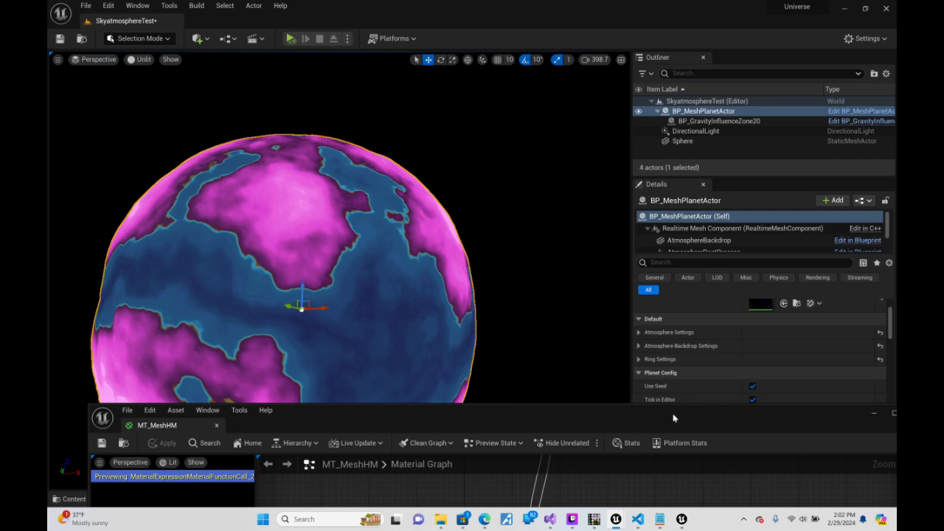
{"action": "left_click_drag", "start_coordinate": [673, 418], "coordinate": [611, 171]}
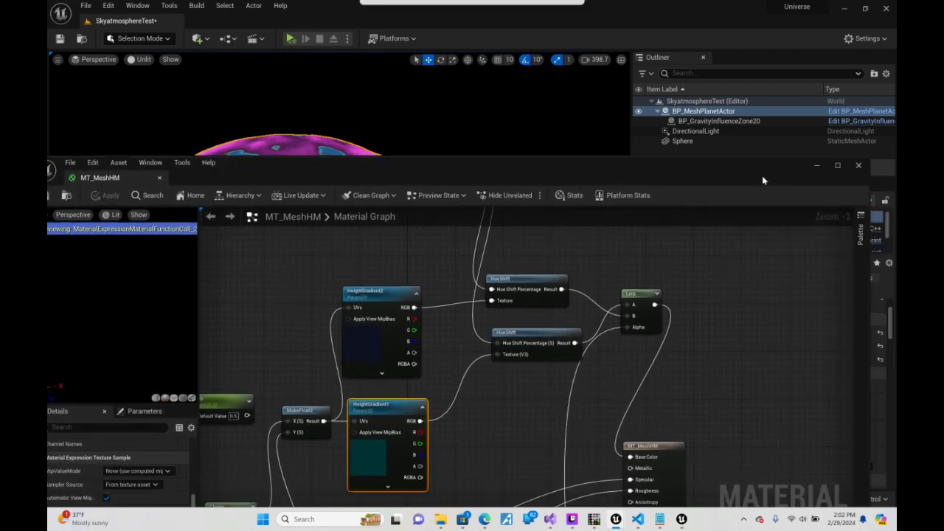
{"action": "left_click", "coordinate": [816, 166]}
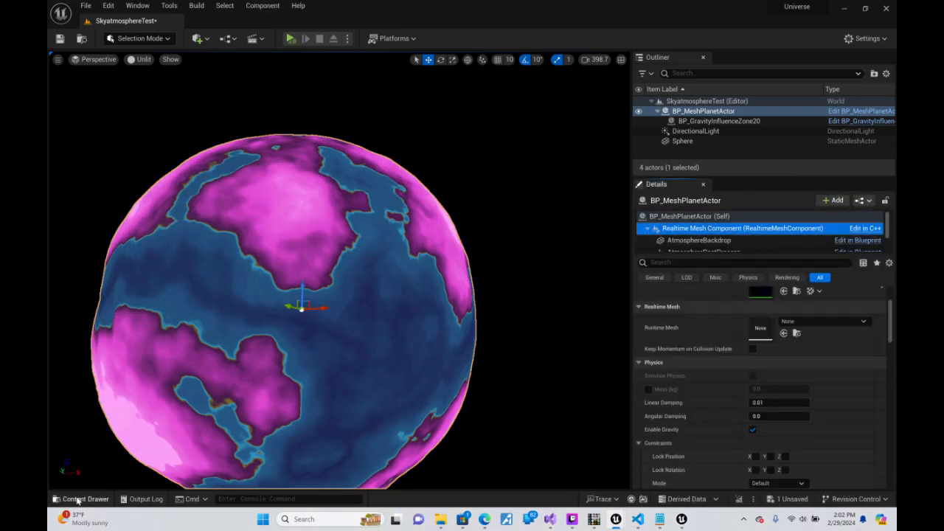
Search the project's whole Content folder for "meshhm"
{"action": "left_click", "coordinate": [79, 499]}
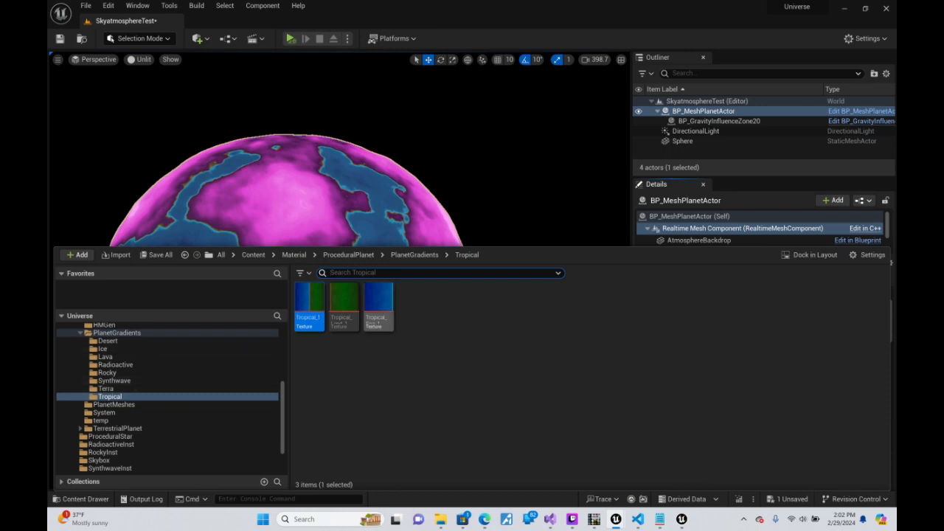
{"action": "scroll", "coordinate": [118, 381], "scroll_direction": "up", "scroll_amount": 10}
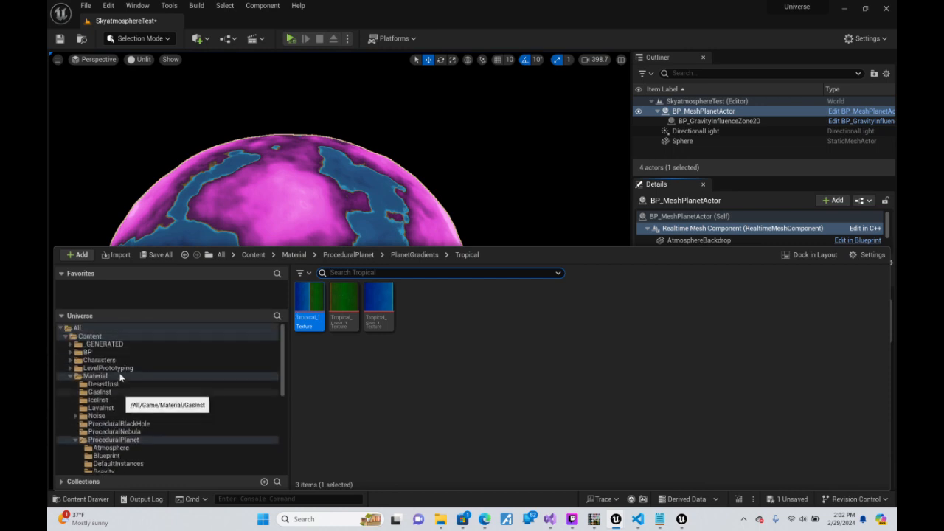
{"action": "left_click", "coordinate": [106, 338]}
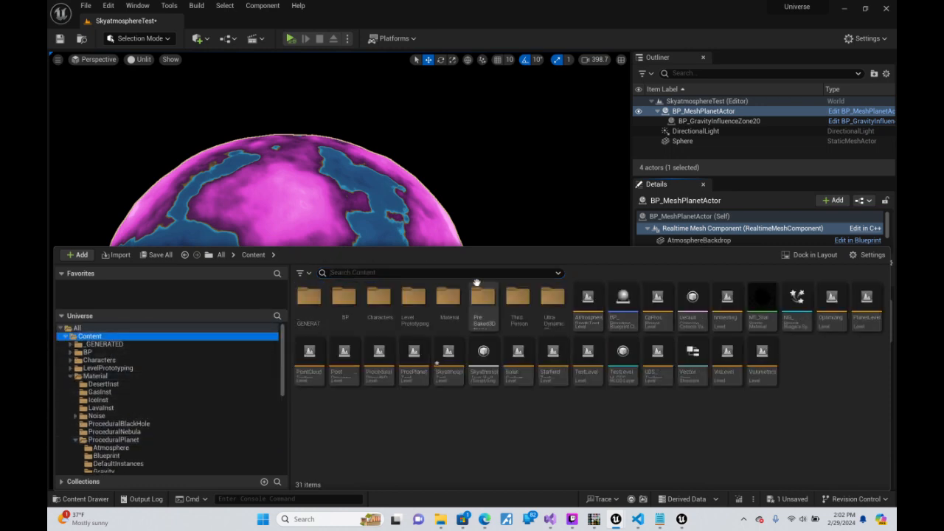
{"action": "left_click", "coordinate": [476, 273]}
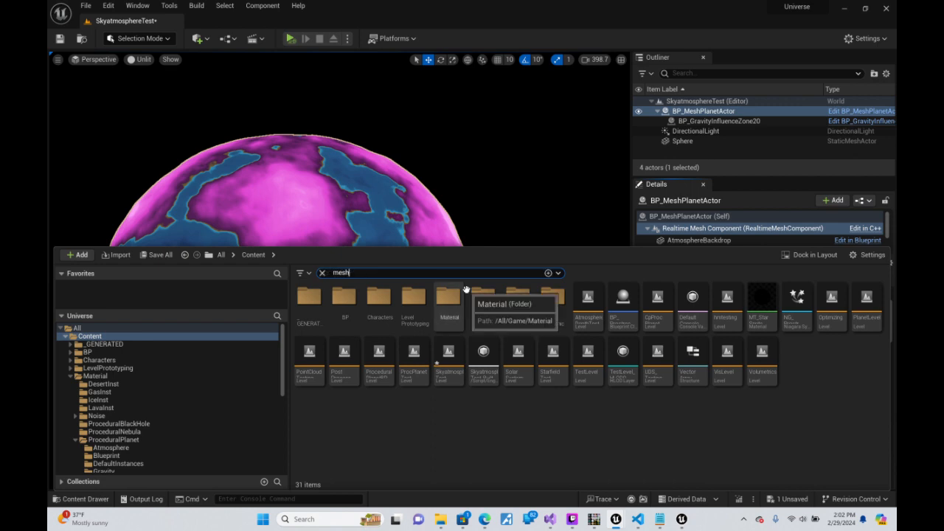
{"action": "type", "text": "mesh"}
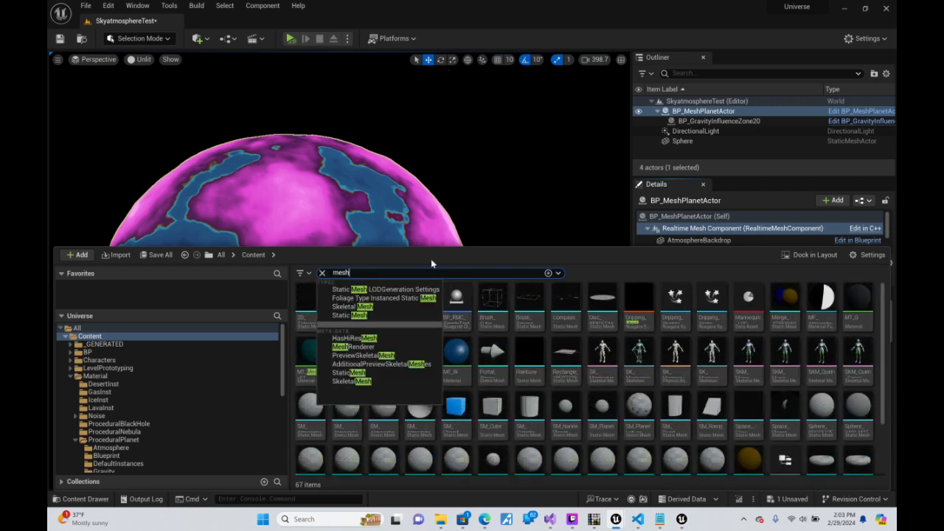
{"action": "type", "text": "hm"}
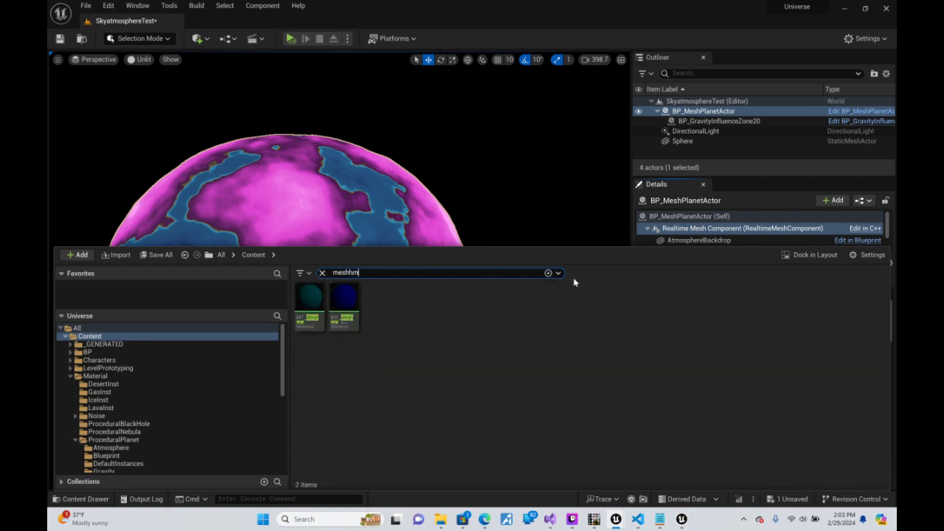
Assign the teal MT_MeshHM material to Element 0 of the planet's Realtime Mesh Component and check the planet from another side
{"action": "left_click_drag", "start_coordinate": [598, 246], "coordinate": [575, 309]}
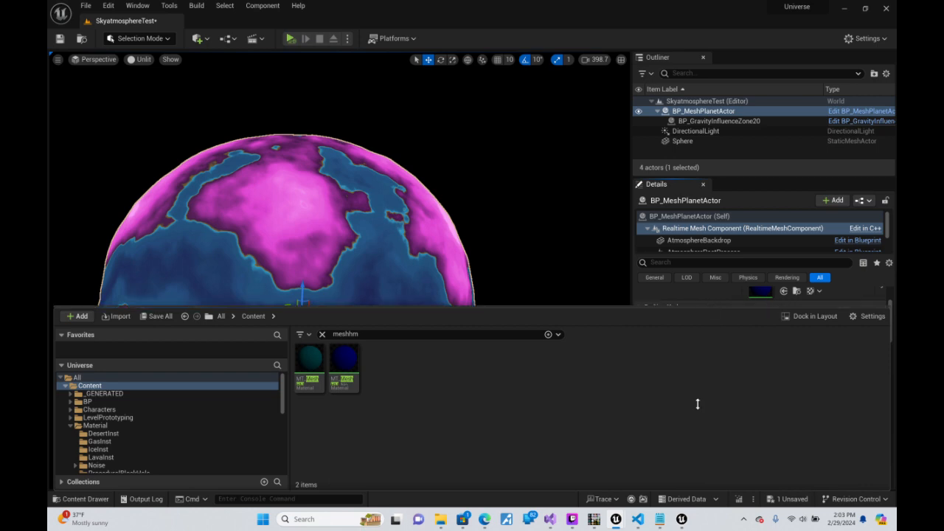
{"action": "left_click_drag", "start_coordinate": [697, 405], "coordinate": [699, 414]}
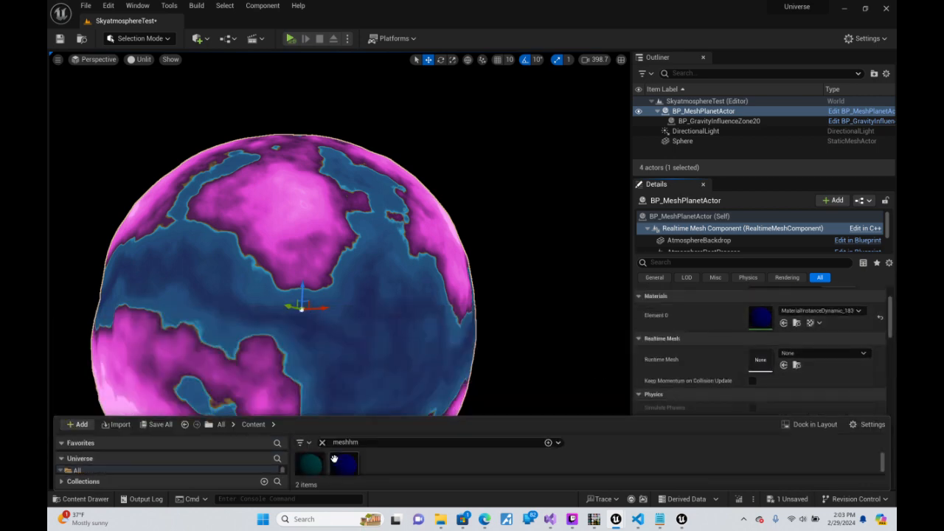
{"action": "left_click_drag", "start_coordinate": [310, 462], "coordinate": [761, 316]}
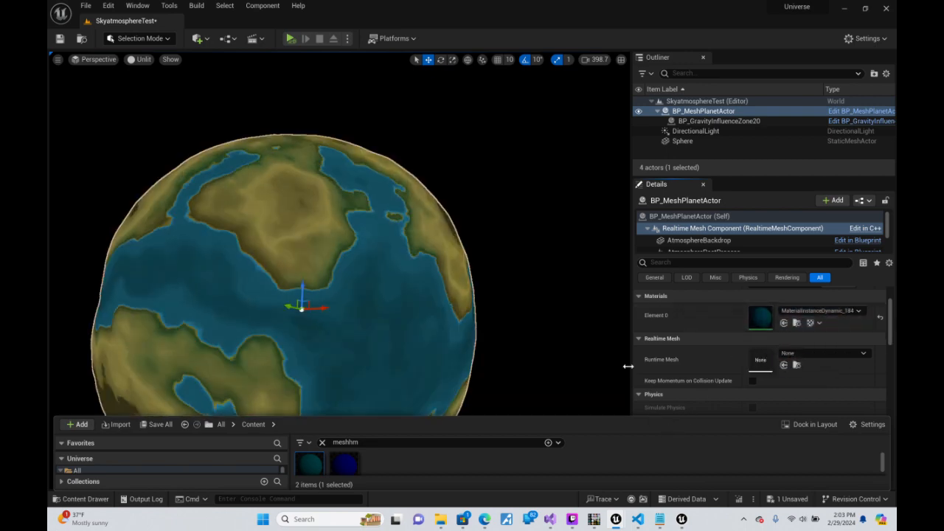
{"action": "right_click_drag", "start_coordinate": [546, 264], "coordinate": [487, 229]}
{"action": "scroll", "coordinate": [624, 250], "scroll_direction": "up", "scroll_amount": 1}
{"action": "scroll", "coordinate": [505, 266], "scroll_direction": "up", "scroll_amount": 2}
{"action": "scroll", "coordinate": [498, 317], "scroll_direction": "up", "scroll_amount": 3}
Insert a Power node with exponent 2 between the noise Divide node and the Multiply node's A input in MT_MeshHM's Moisture group
{"action": "mouse_move", "coordinate": [664, 519]}
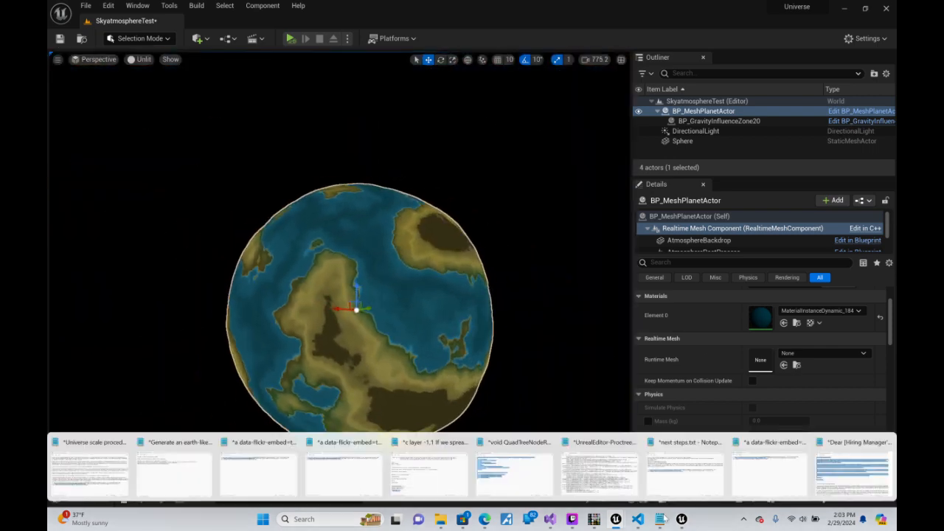
{"action": "mouse_move", "coordinate": [603, 520]}
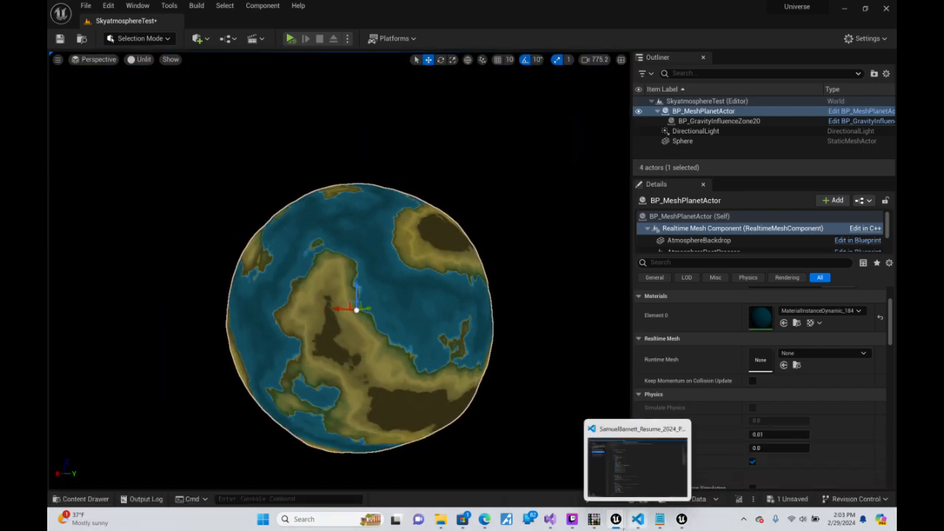
{"action": "left_click", "coordinate": [682, 478]}
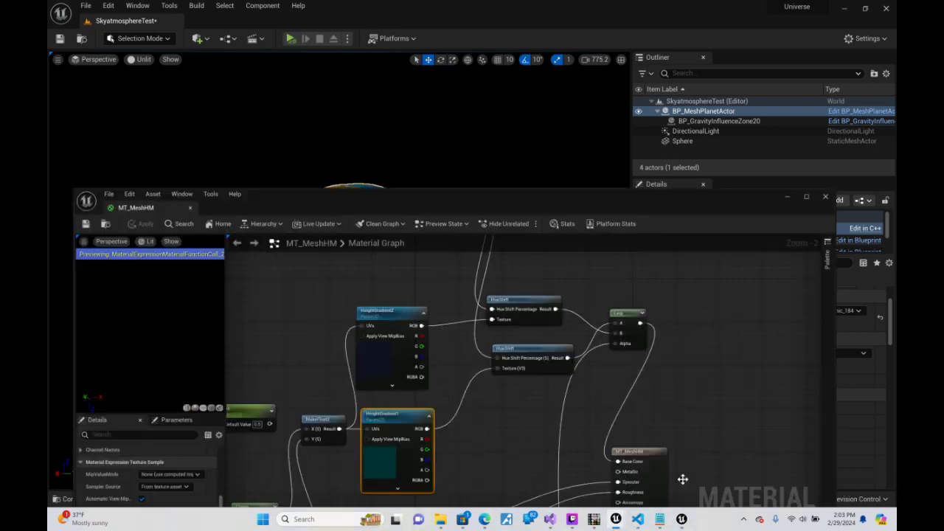
{"action": "right_click_drag", "start_coordinate": [649, 487], "coordinate": [621, 315]}
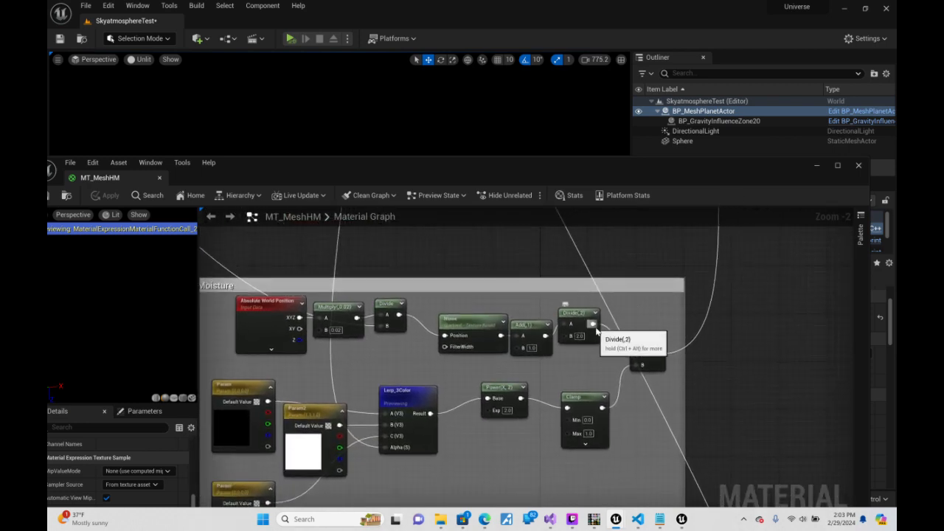
{"action": "left_click_drag", "start_coordinate": [594, 325], "coordinate": [623, 310]}
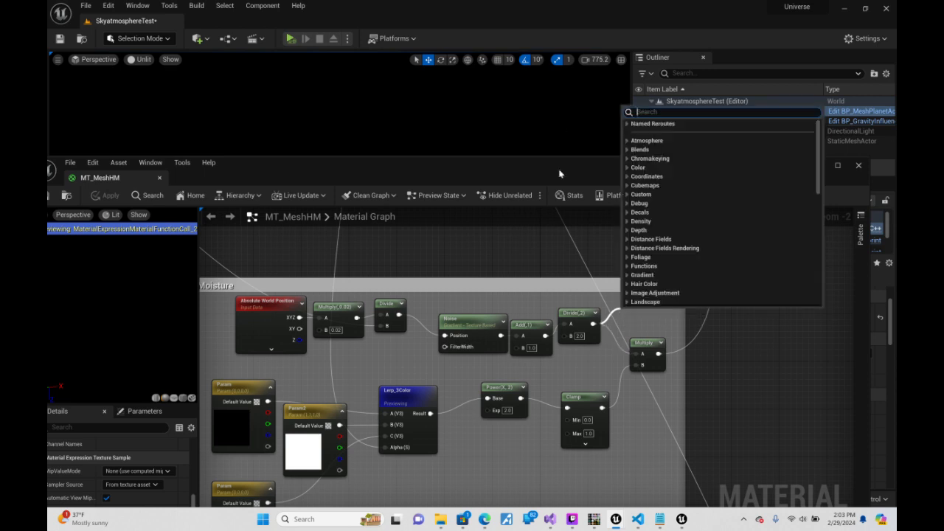
{"action": "type", "text": "power"}
{"action": "key", "text": "Return"}
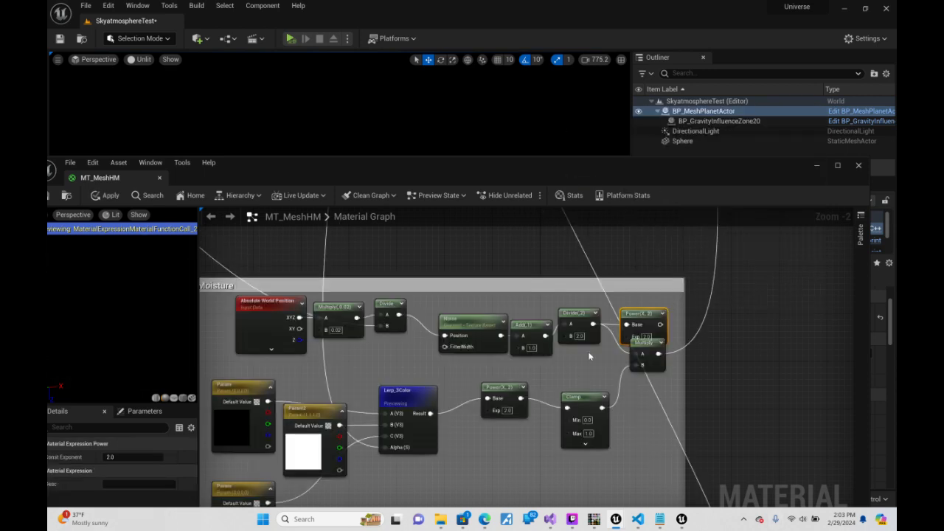
{"action": "left_click_drag", "start_coordinate": [649, 325], "coordinate": [636, 354]}
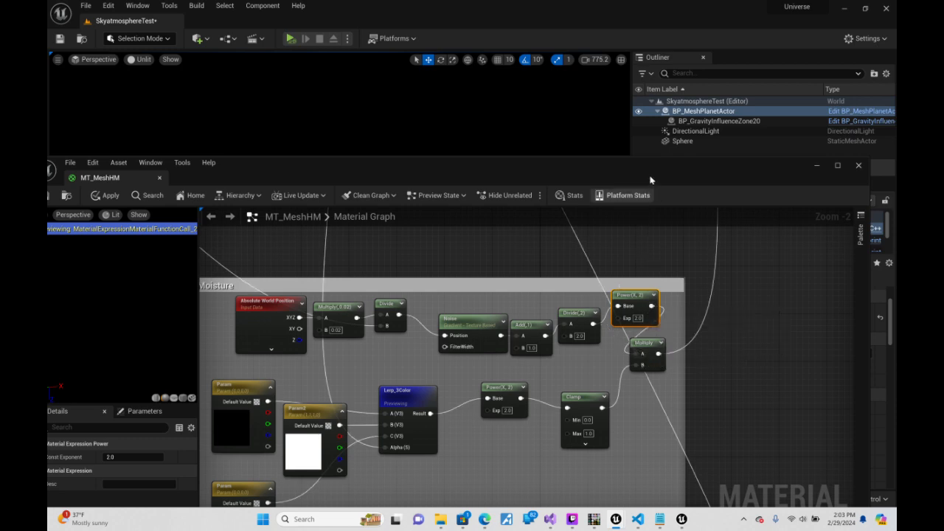
Save the MT_MeshHM material with the planet in view, and bring the graph back into view
{"action": "left_click_drag", "start_coordinate": [651, 179], "coordinate": [721, 367]}
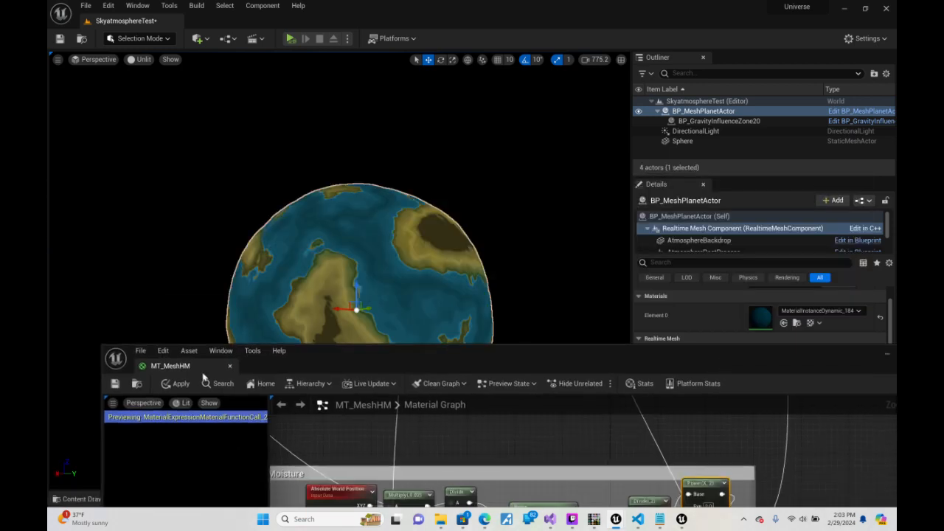
{"action": "left_click", "coordinate": [116, 385]}
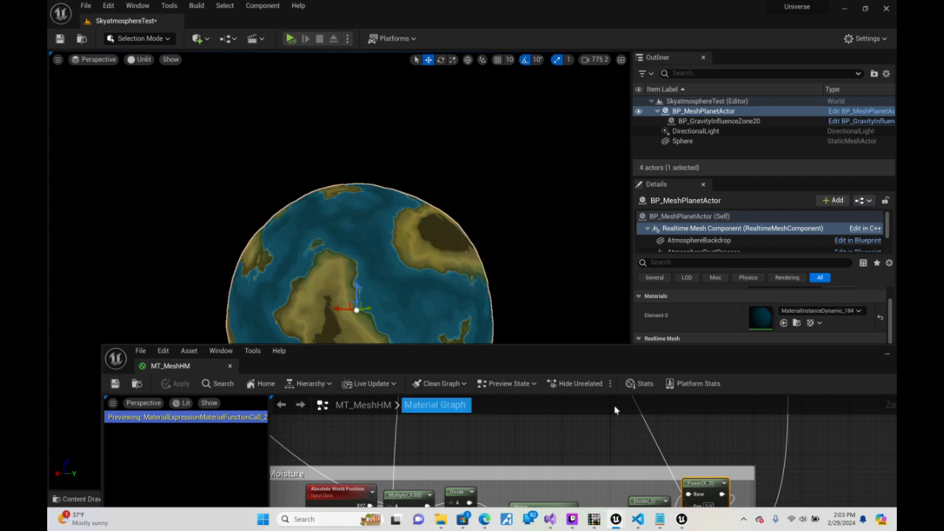
{"action": "left_click_drag", "start_coordinate": [629, 356], "coordinate": [567, 161]}
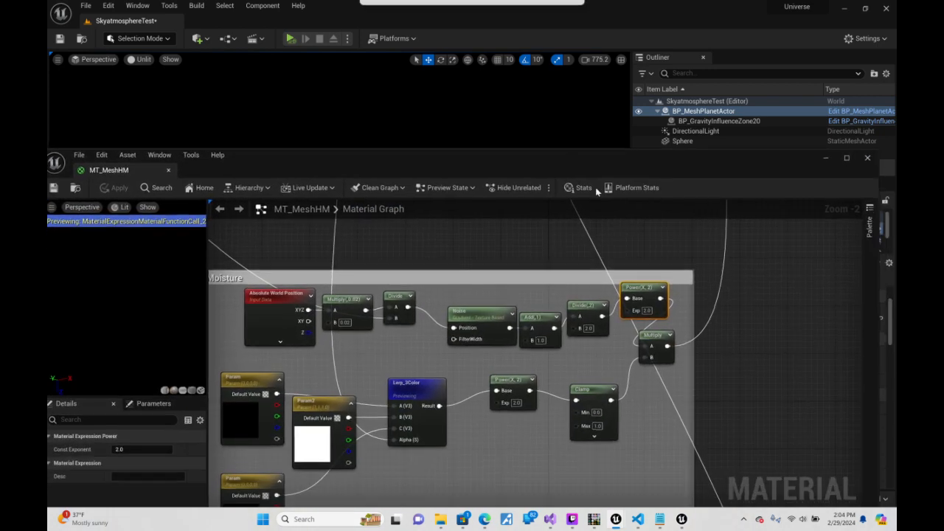
Feed the new Power node's exponent from a scalar parameter named moisturenoisefalloff with default value 4, and save the material
{"action": "left_click_drag", "start_coordinate": [636, 305], "coordinate": [635, 311]}
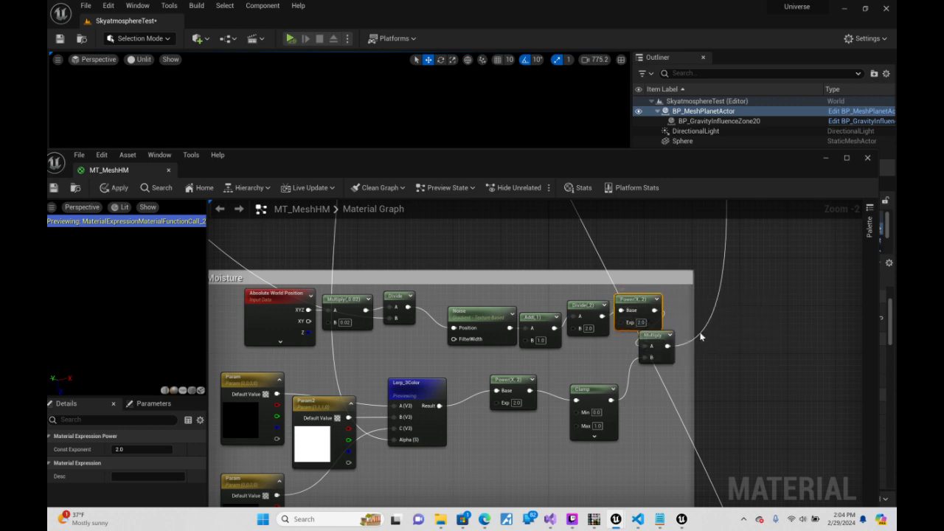
{"action": "right_click_drag", "start_coordinate": [647, 307], "coordinate": [488, 273]}
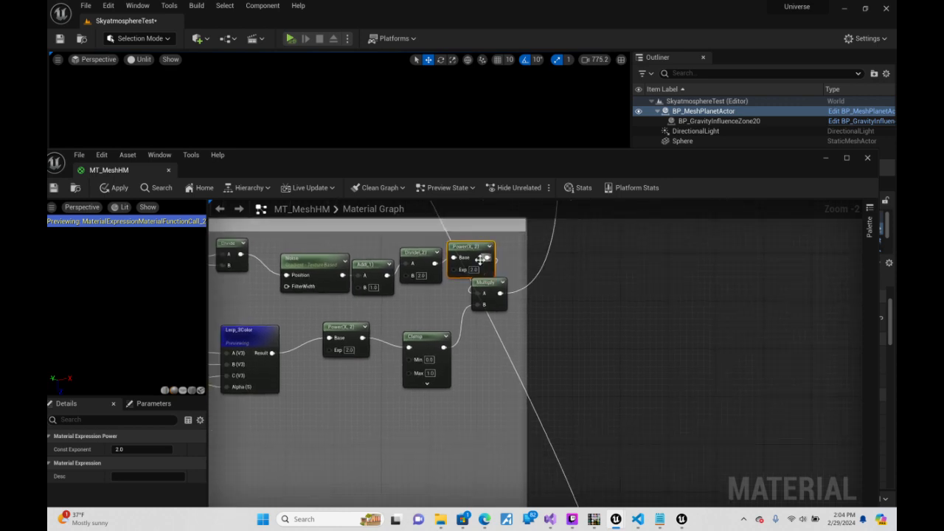
{"action": "left_click", "coordinate": [473, 270]}
{"action": "left_click_drag", "start_coordinate": [500, 293], "coordinate": [597, 302]}
{"action": "type", "text": "sca"}
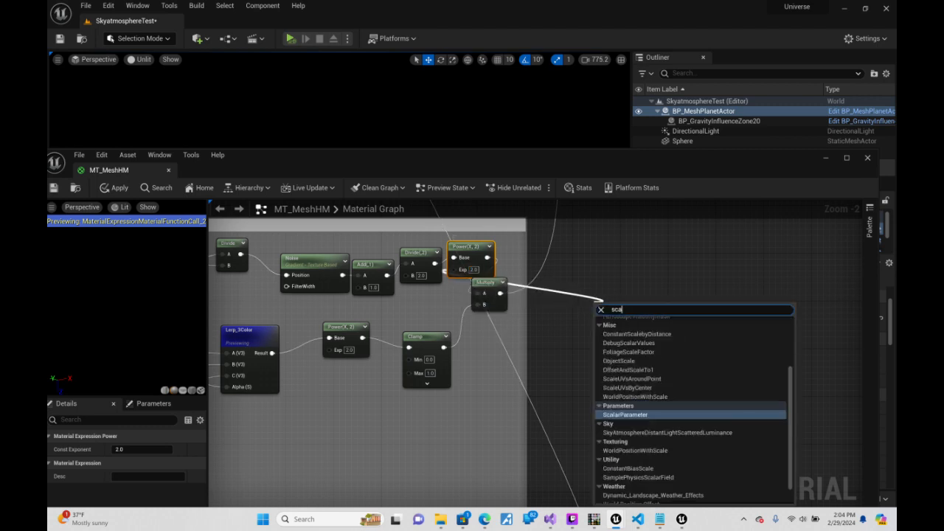
{"action": "key", "text": "Return"}
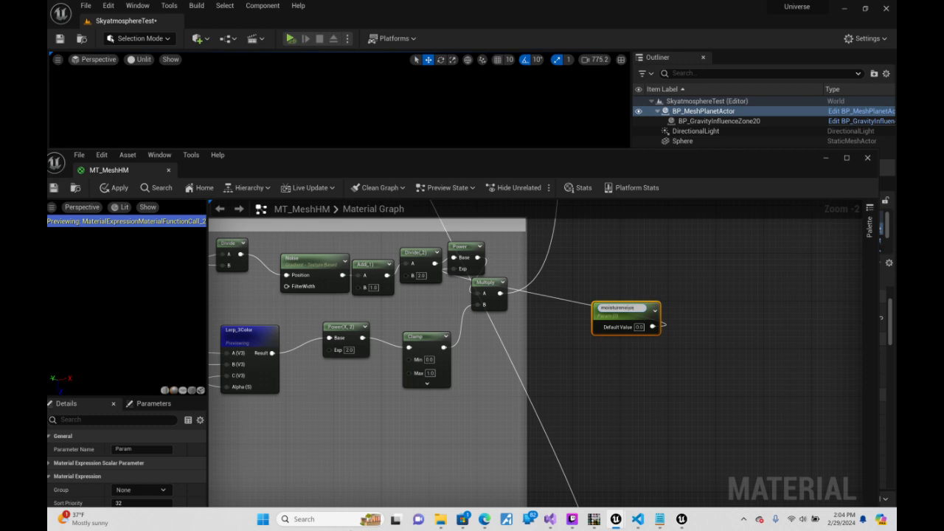
{"action": "type", "text": "moisturenoisefalloff"}
{"action": "key", "text": "Return"}
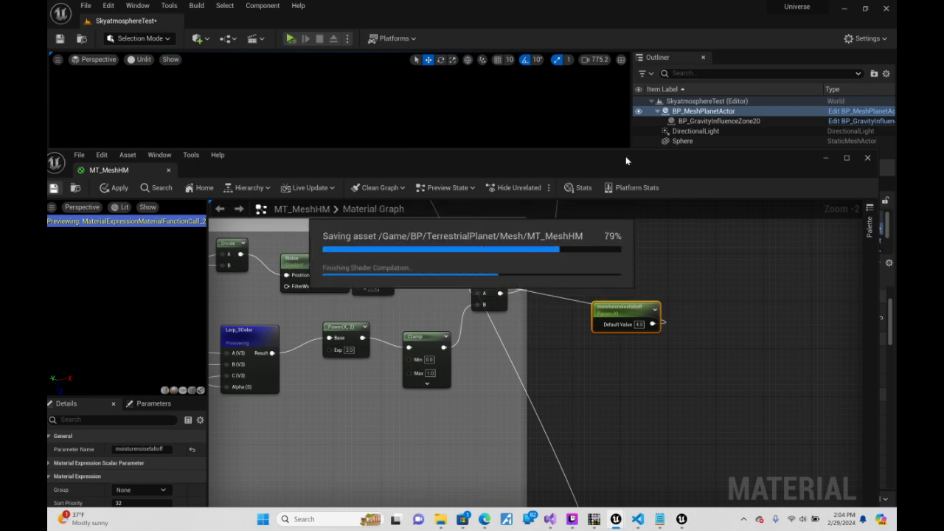
Add another Multiply node taking the Moisture group's final Multiply result as its A input
{"action": "left_click_drag", "start_coordinate": [636, 158], "coordinate": [602, 106]}
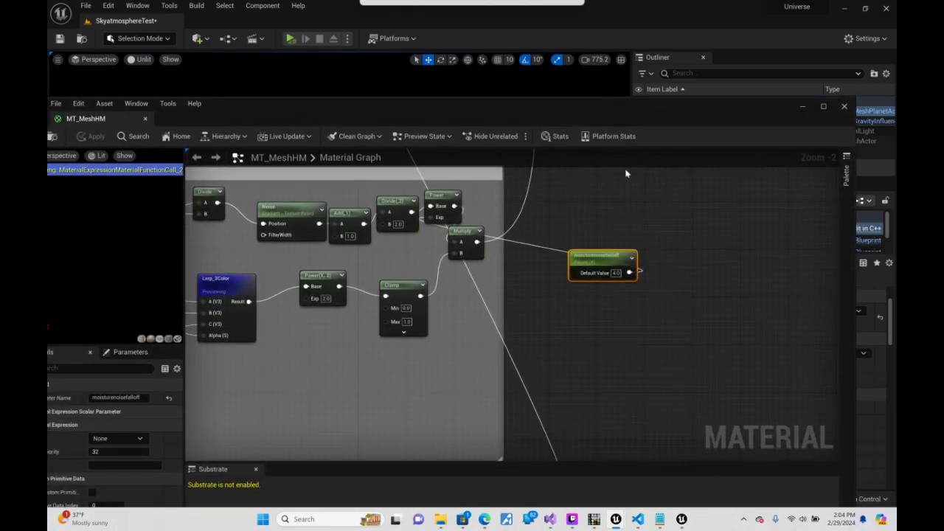
{"action": "right_click_drag", "start_coordinate": [626, 201], "coordinate": [594, 288]}
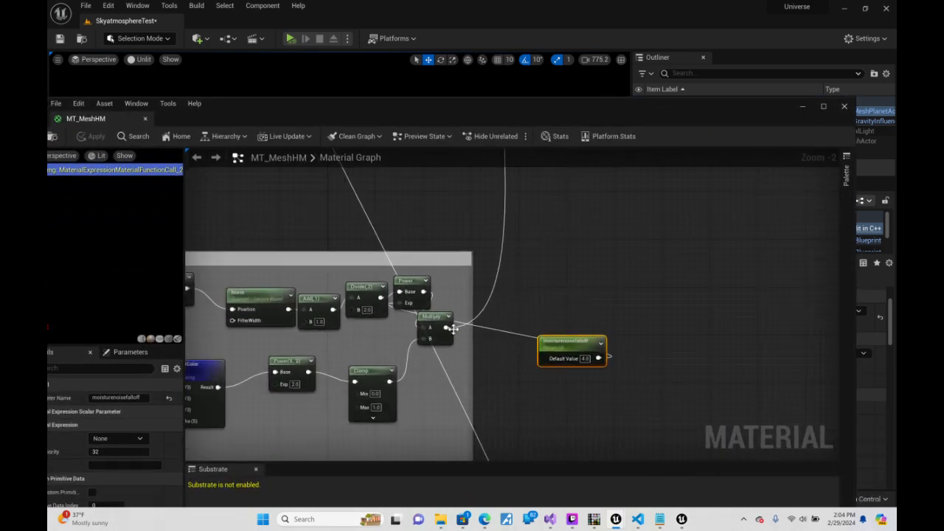
{"action": "left_click_drag", "start_coordinate": [447, 335], "coordinate": [548, 246]}
{"action": "type", "text": "*"}
{"action": "key", "text": "Return"}
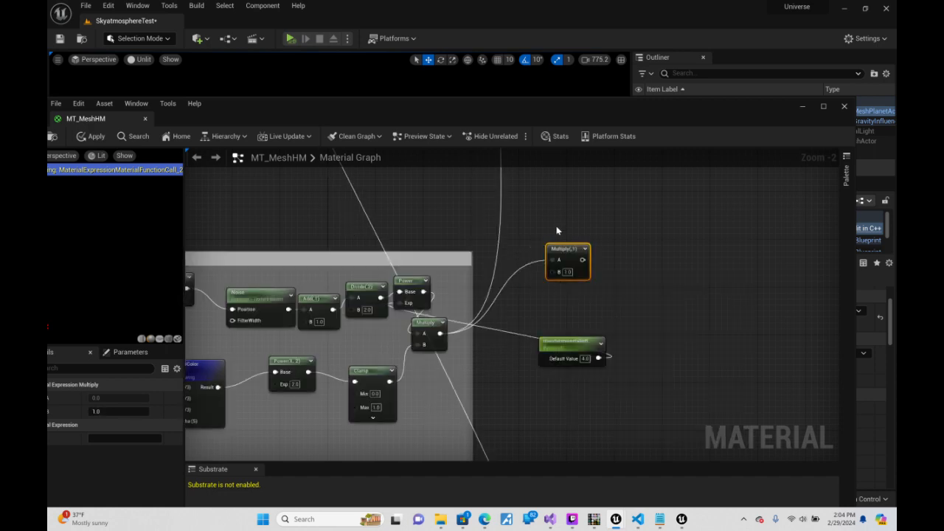
Feed the new Multiply node's B input from a scalar parameter named moisturemulti, and connect the product to the color Lerp's Alpha
{"action": "left_click_drag", "start_coordinate": [550, 274], "coordinate": [660, 266]}
{"action": "type", "text": "scal"}
{"action": "key", "text": "Return"}
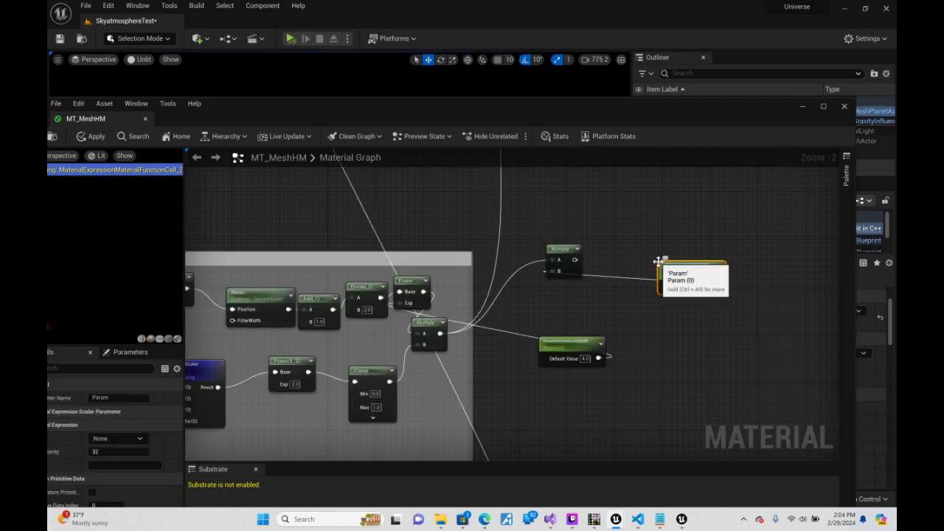
{"action": "type", "text": "moisturemulti"}
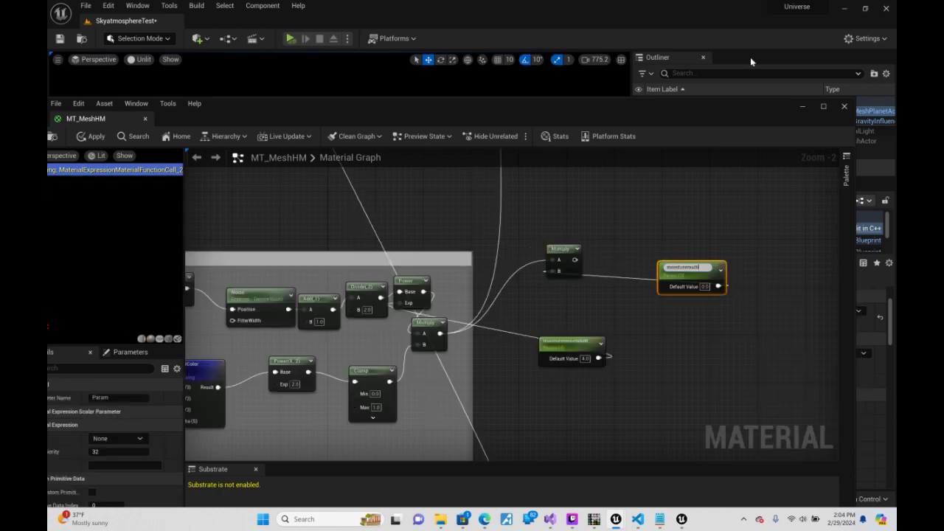
{"action": "key", "text": "Return"}
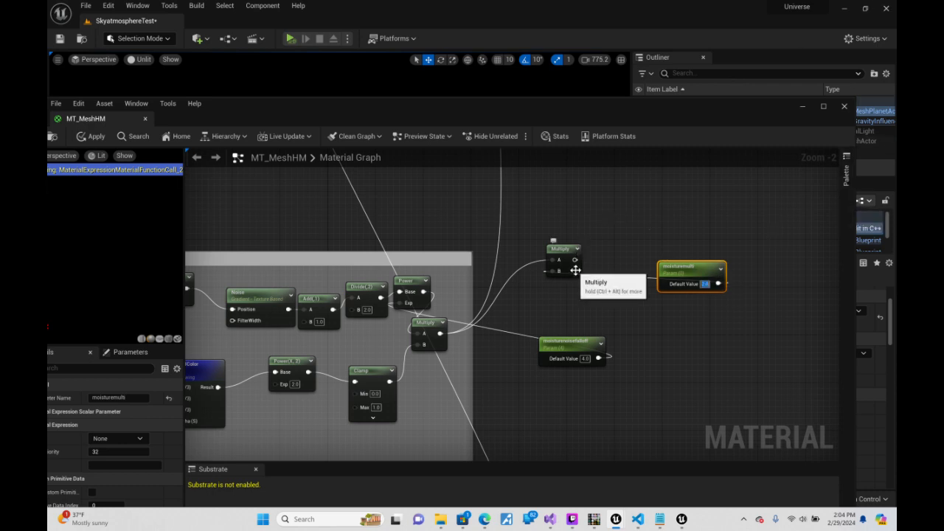
{"action": "left_click_drag", "start_coordinate": [576, 269], "coordinate": [547, 392]}
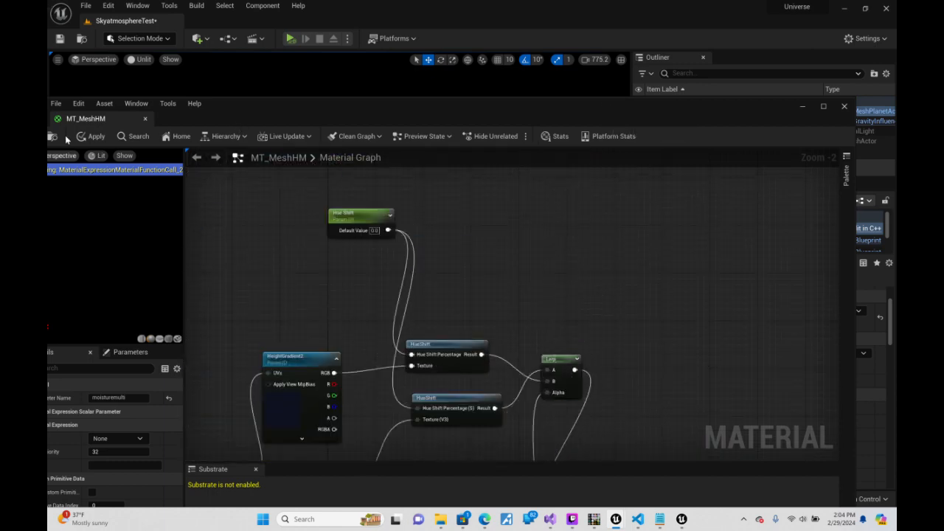
Uncover the planet in the level viewport and save the MT_MeshHM material
{"action": "left_click_drag", "start_coordinate": [218, 114], "coordinate": [321, 134]}
{"action": "left_click_drag", "start_coordinate": [616, 295], "coordinate": [681, 273]}
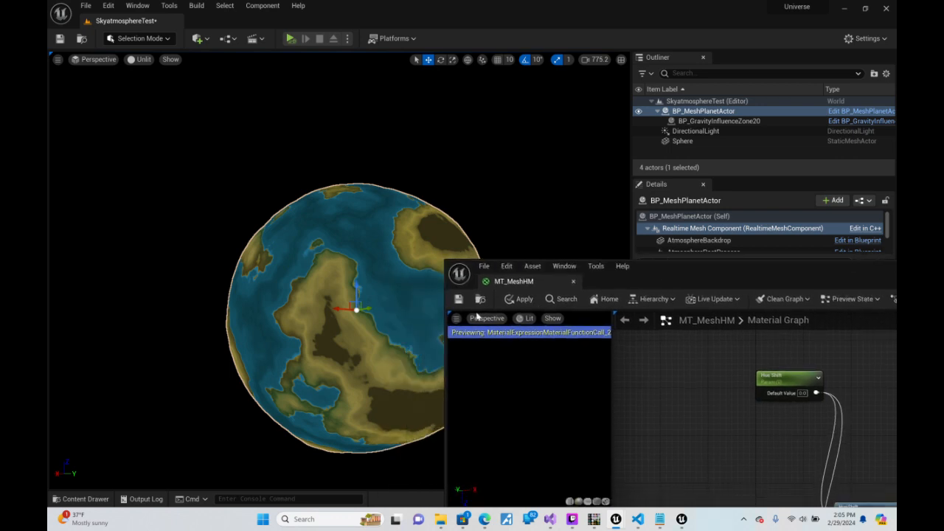
{"action": "left_click", "coordinate": [455, 304]}
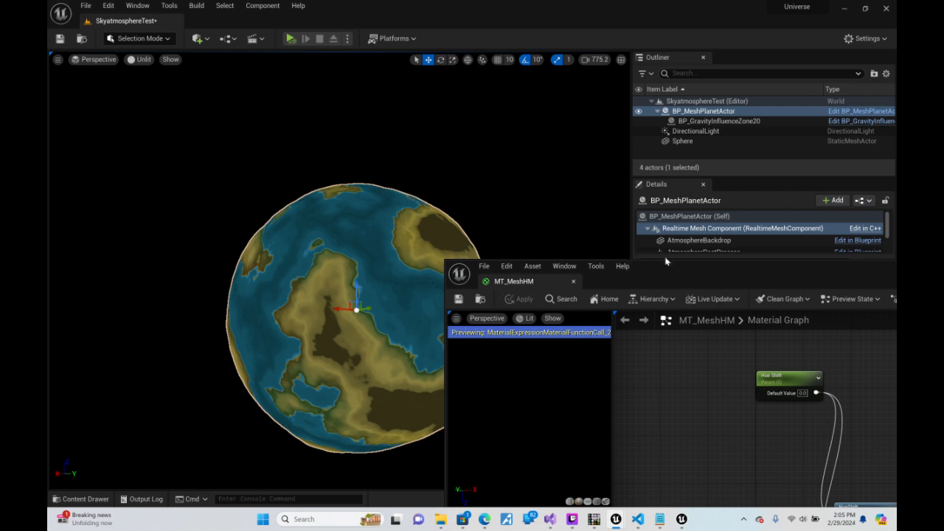
Resize and reposition the MT_MeshHM editor window so it sits beside the fully visible planet
{"action": "left_click_drag", "start_coordinate": [667, 270], "coordinate": [394, 27]}
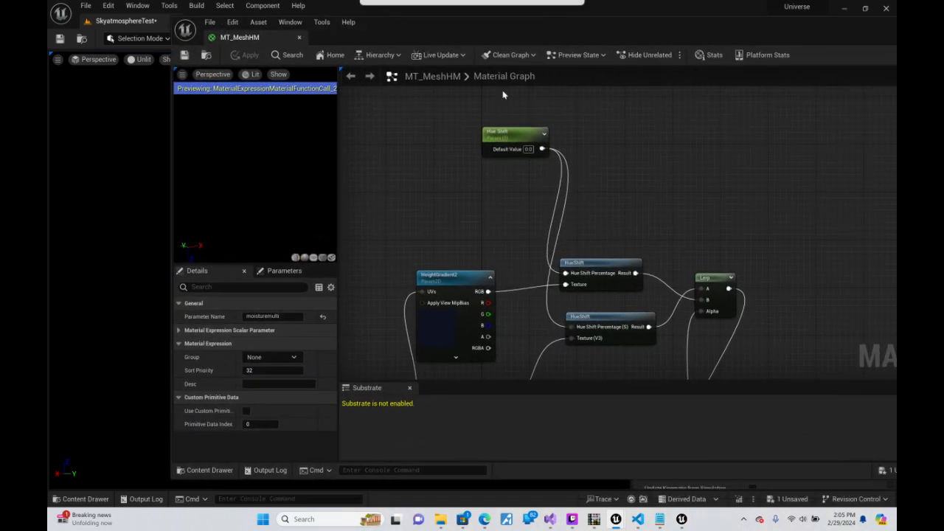
{"action": "right_click_drag", "start_coordinate": [707, 195], "coordinate": [889, 88]}
{"action": "right_click_drag", "start_coordinate": [889, 229], "coordinate": [868, 96]}
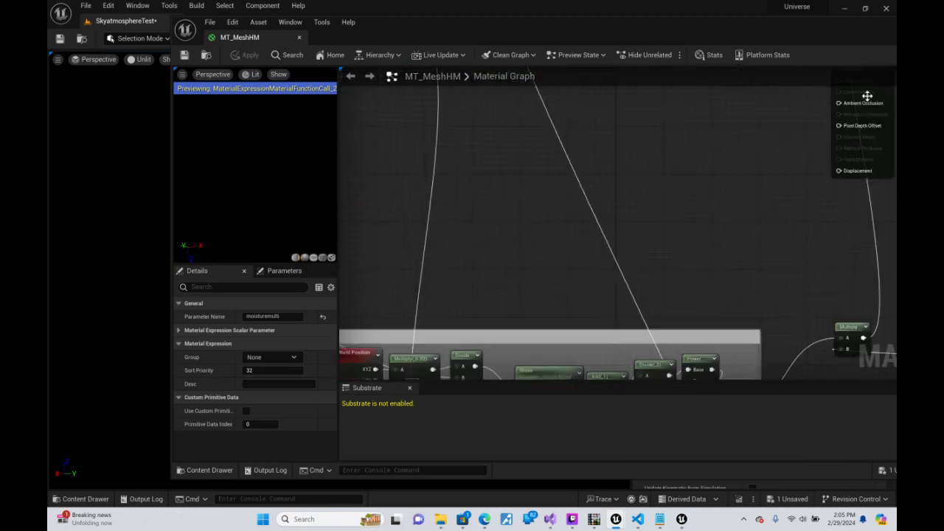
{"action": "right_click_drag", "start_coordinate": [738, 321], "coordinate": [599, 164]}
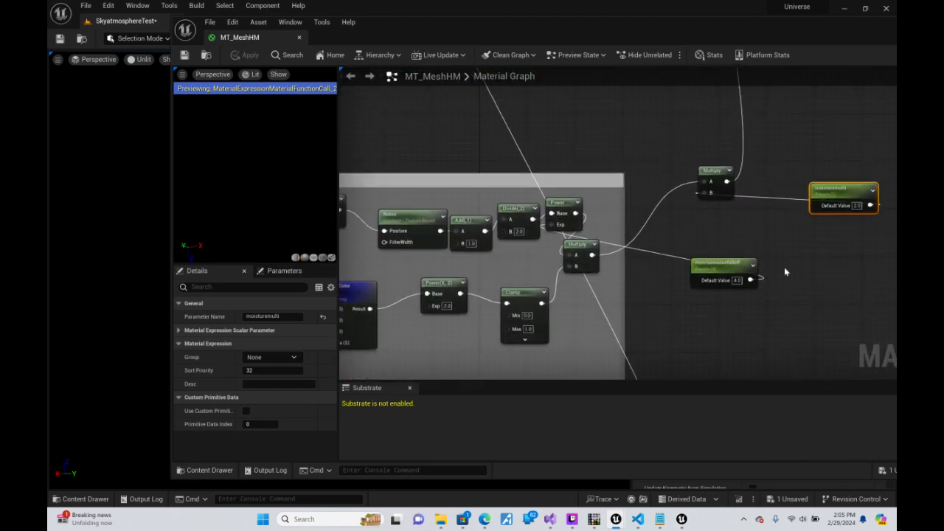
{"action": "left_click_drag", "start_coordinate": [632, 31], "coordinate": [765, 63]}
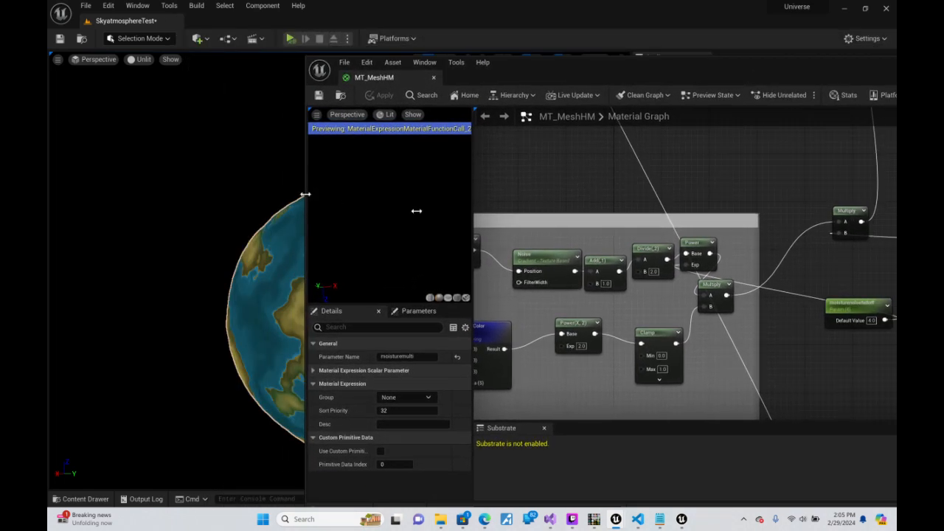
{"action": "left_click_drag", "start_coordinate": [305, 195], "coordinate": [564, 225]}
{"action": "left_click_drag", "start_coordinate": [784, 73], "coordinate": [652, 65]}
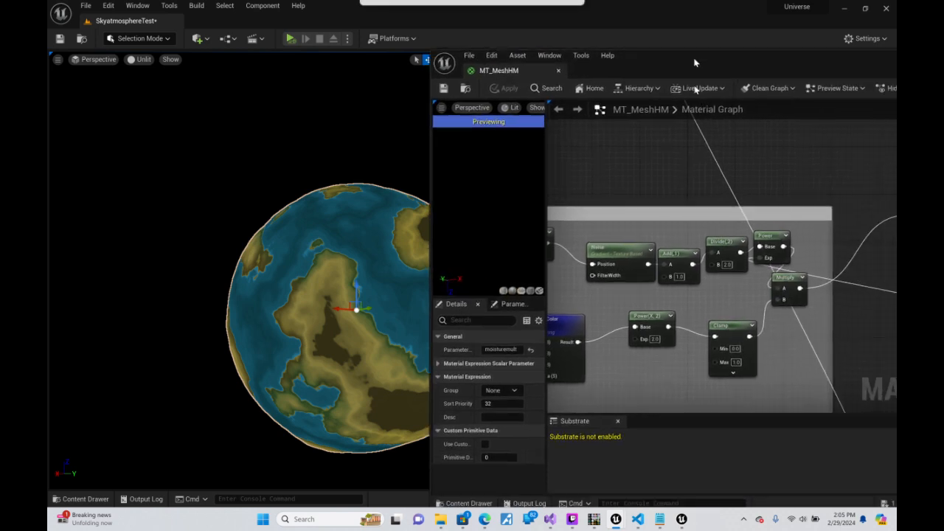
{"action": "left_click_drag", "start_coordinate": [803, 61], "coordinate": [619, 118]}
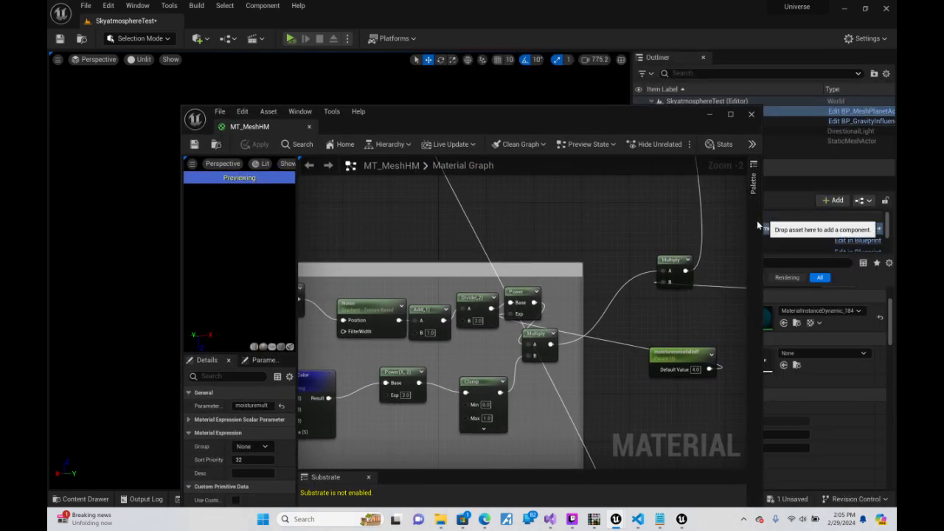
{"action": "left_click_drag", "start_coordinate": [760, 220], "coordinate": [520, 217]}
{"action": "left_click_drag", "start_coordinate": [407, 112], "coordinate": [767, 37]}
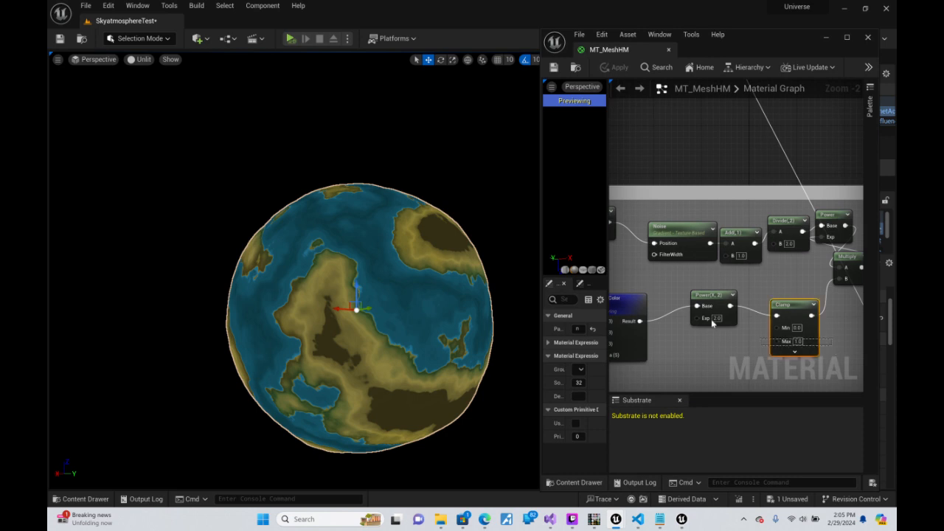
Set the moisturenoisefalloff parameter's default value to 8 and save the material
{"action": "left_click", "coordinate": [836, 321]}
{"action": "right_click_drag", "start_coordinate": [836, 322], "coordinate": [753, 298]}
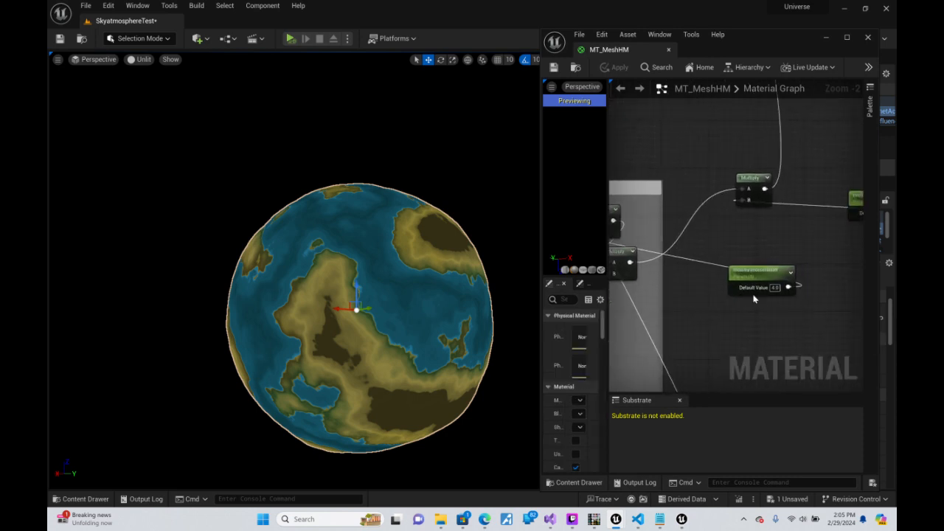
{"action": "left_click", "coordinate": [775, 287]}
{"action": "type", "text": "6"}
{"action": "key", "text": "Return"}
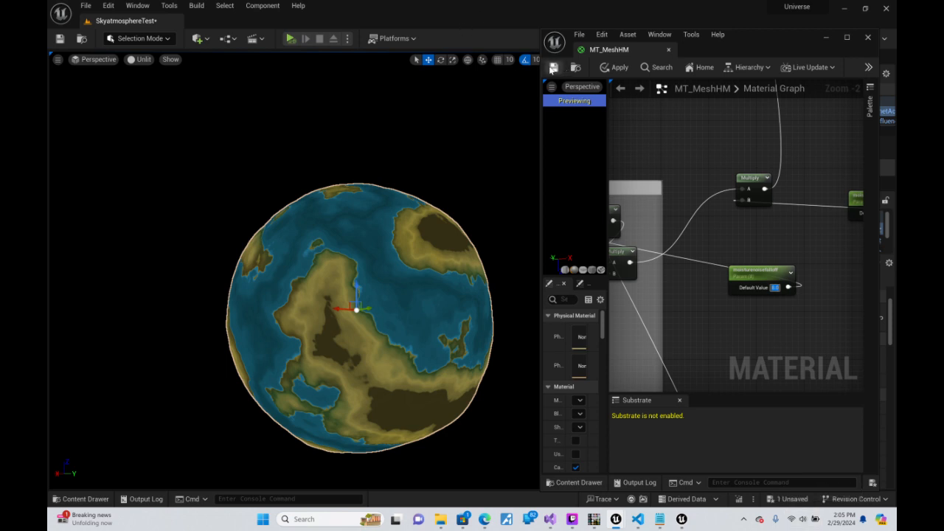
{"action": "left_click", "coordinate": [553, 67]}
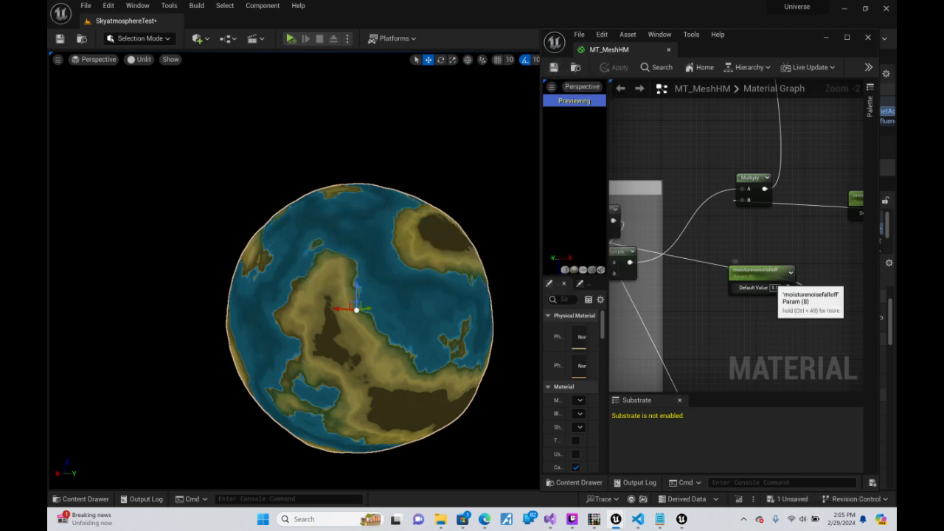
Set both the moisturenoisefalloff default value and the exponent of the Power node after Lerp_3Color to 1, saving the material
{"action": "left_click", "coordinate": [774, 287]}
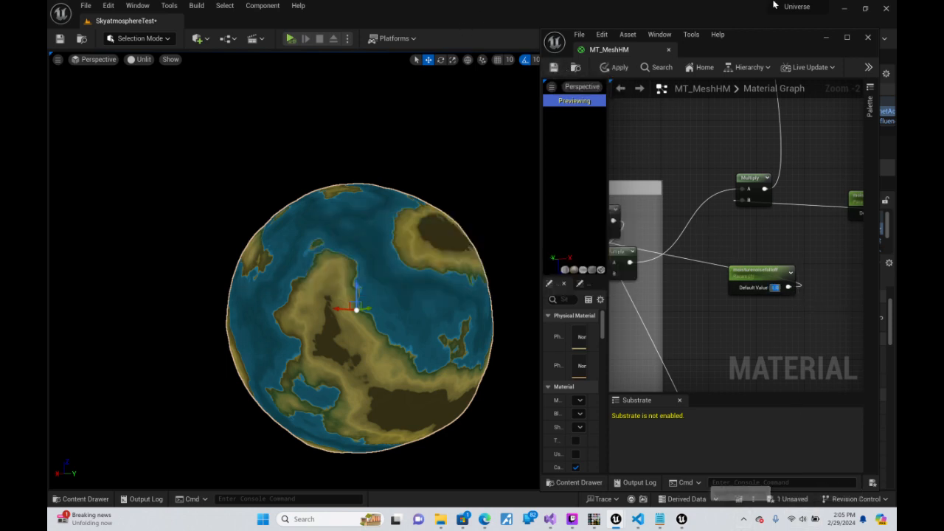
{"action": "left_click", "coordinate": [554, 68]}
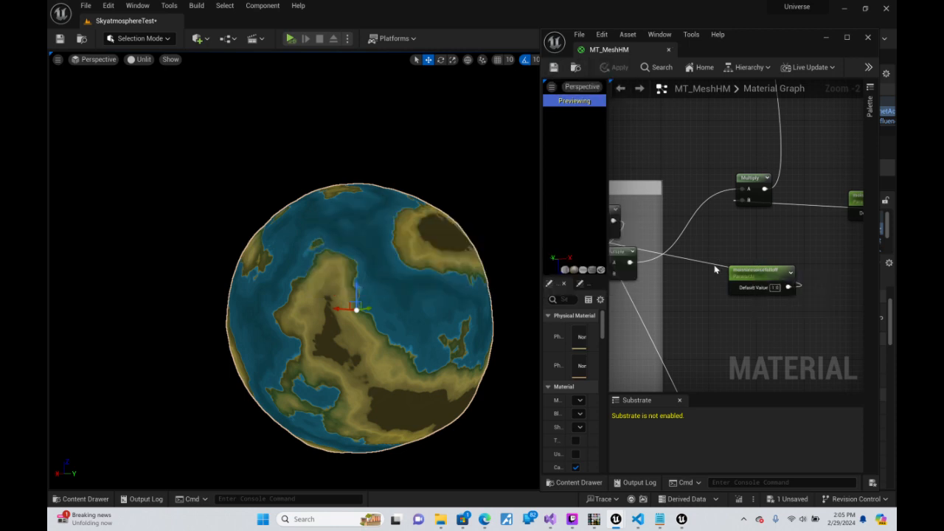
{"action": "right_click_drag", "start_coordinate": [719, 271], "coordinate": [785, 210]}
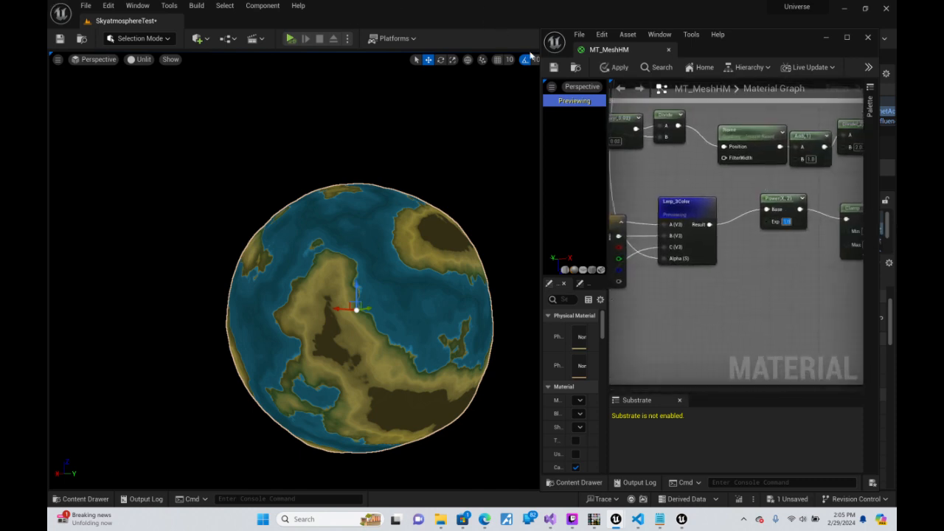
{"action": "left_click", "coordinate": [554, 69]}
Fly around the planet in the viewport to examine the biome colors from other sides
{"action": "key", "text": "w"}
{"action": "right_click_drag", "start_coordinate": [295, 270], "coordinate": [166, 258]}
{"action": "key", "text": "s"}
{"action": "key", "text": "d"}
{"action": "key", "text": "w"}
{"action": "key", "text": "s"}
{"action": "key", "text": "a"}
{"action": "key", "text": "w"}
{"action": "key", "text": "d"}
{"action": "key", "text": "w"}
{"action": "key", "text": "s"}
{"action": "key", "text": "w"}
{"action": "key", "text": "w"}
{"action": "key", "text": "s"}
{"action": "key", "text": "s"}
{"action": "key", "text": "d"}
{"action": "key", "text": "w"}
{"action": "key", "text": "d"}
{"action": "key", "text": "w"}
{"action": "key", "text": "s"}
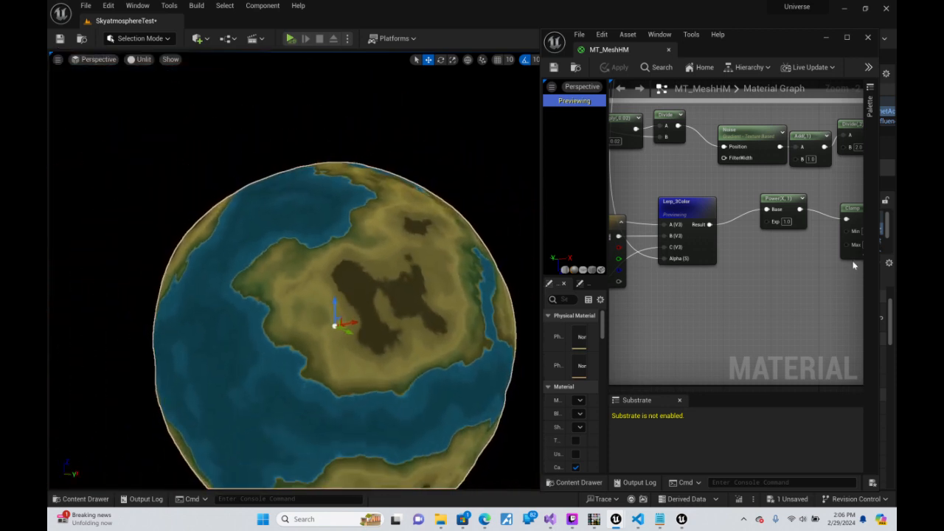
Connect the moisturemulti Multiply result to the material's Base Color and save, dismissing the desktop notification
{"action": "right_click_drag", "start_coordinate": [853, 263], "coordinate": [714, 371]}
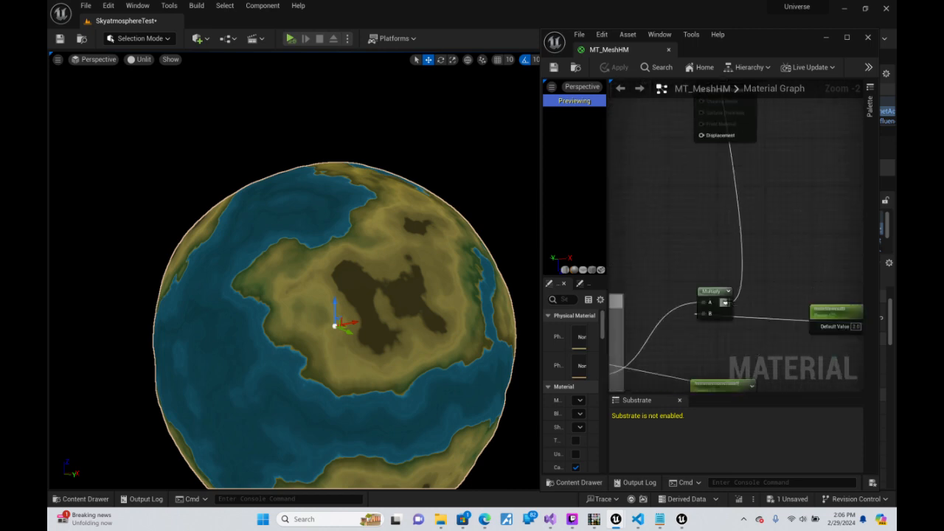
{"action": "left_click_drag", "start_coordinate": [724, 302], "coordinate": [701, 144]}
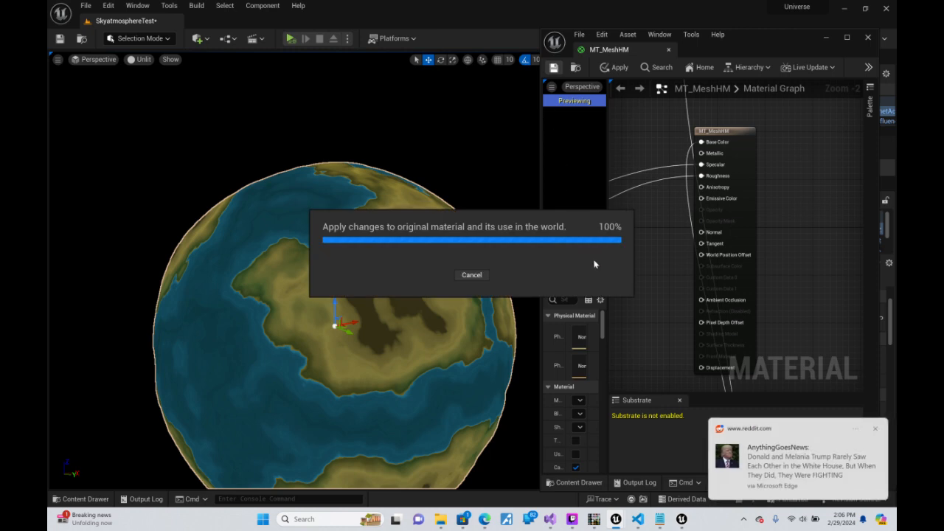
{"action": "left_click", "coordinate": [877, 431]}
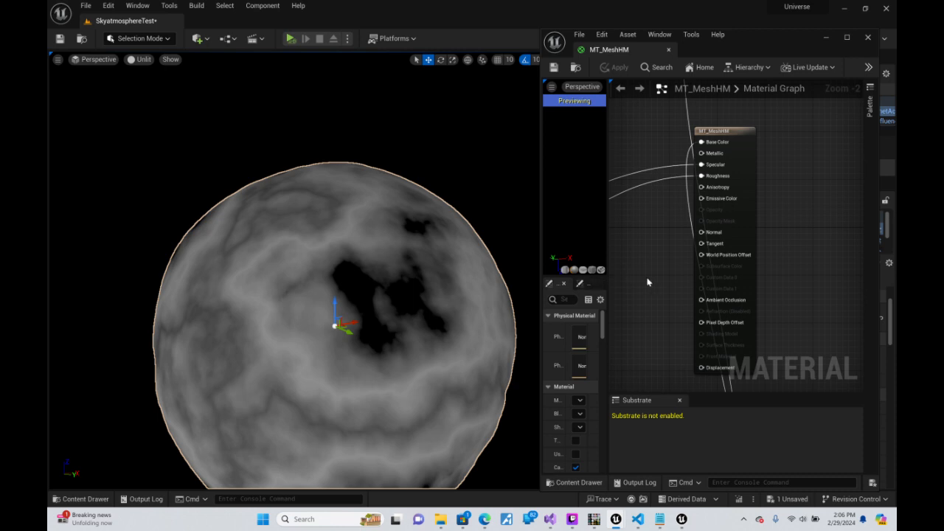
Try several default values for the moisturenoisefalloff parameter with the moisture mask displayed on the planet
{"action": "right_click_drag", "start_coordinate": [662, 280], "coordinate": [730, 83]}
{"action": "right_click_drag", "start_coordinate": [792, 266], "coordinate": [824, 268]}
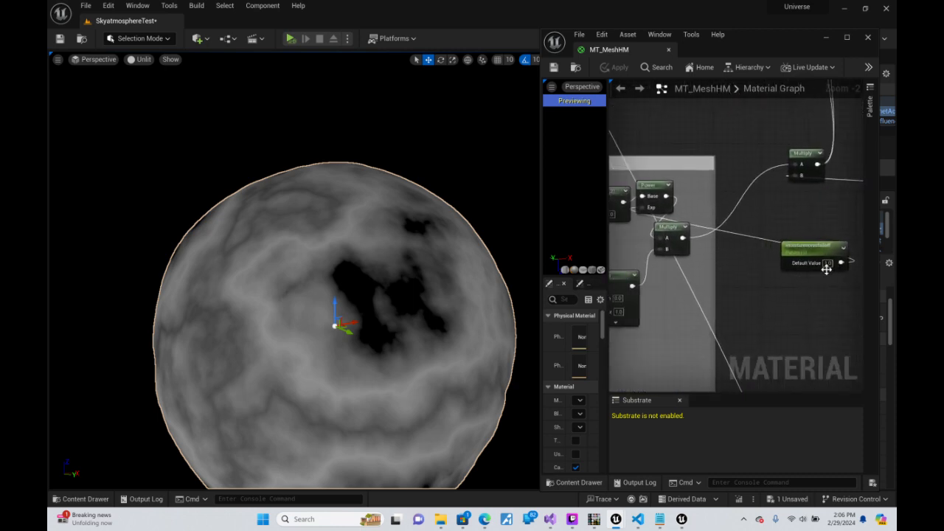
{"action": "left_click", "coordinate": [827, 264]}
{"action": "type", "text": "0"}
{"action": "key", "text": "Return"}
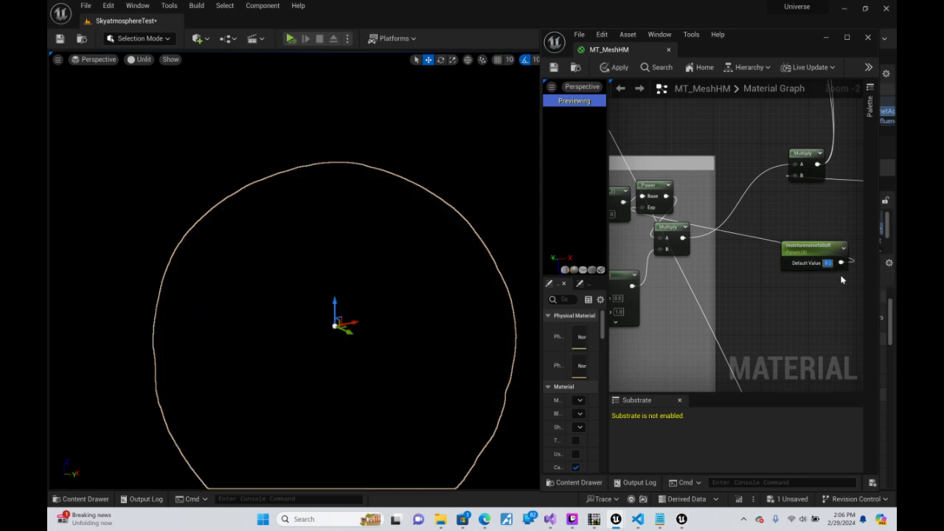
{"action": "left_click", "coordinate": [488, 205]}
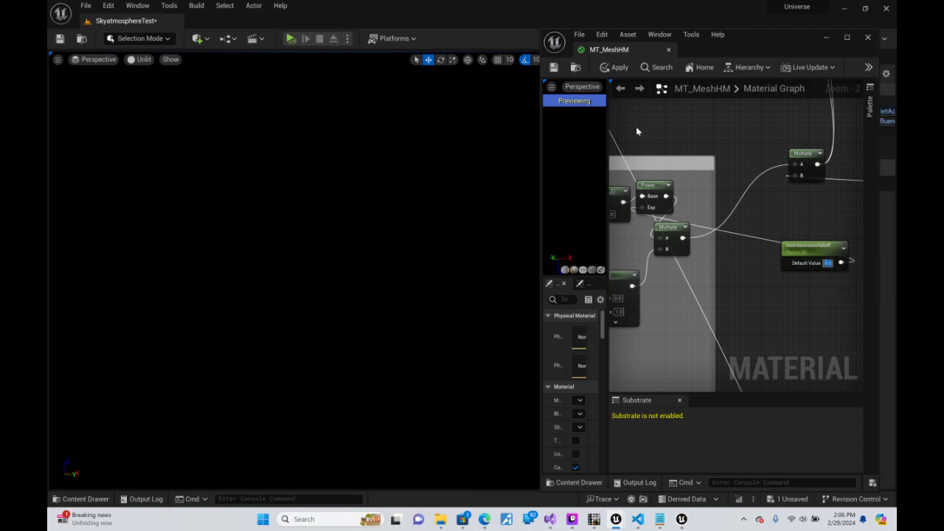
{"action": "type", "text": "3"}
{"action": "key", "text": "Return"}
{"action": "type", "text": "5"}
{"action": "key", "text": "Return"}
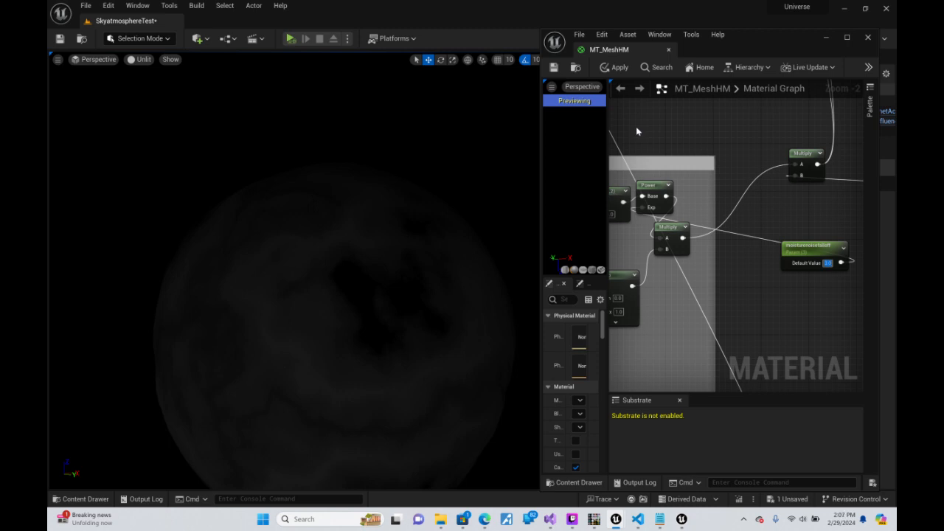
{"action": "type", "text": "3"}
{"action": "key", "text": "Return"}
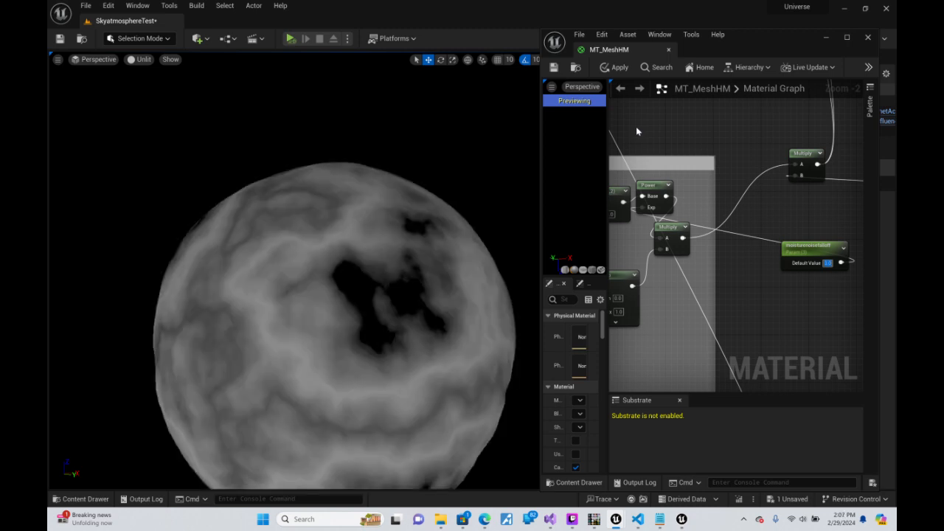
Widen the Moisture group's Noise node details and set its Output Min to 0
{"action": "right_click_drag", "start_coordinate": [774, 152], "coordinate": [885, 126]}
{"action": "right_click_drag", "start_coordinate": [665, 140], "coordinate": [792, 161]}
{"action": "left_click", "coordinate": [734, 193]}
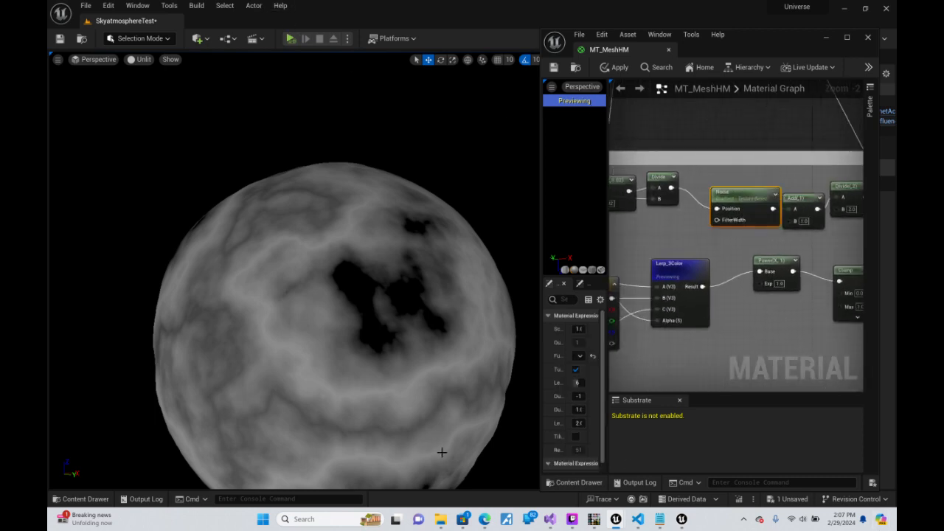
{"action": "left_click_drag", "start_coordinate": [608, 344], "coordinate": [719, 355]}
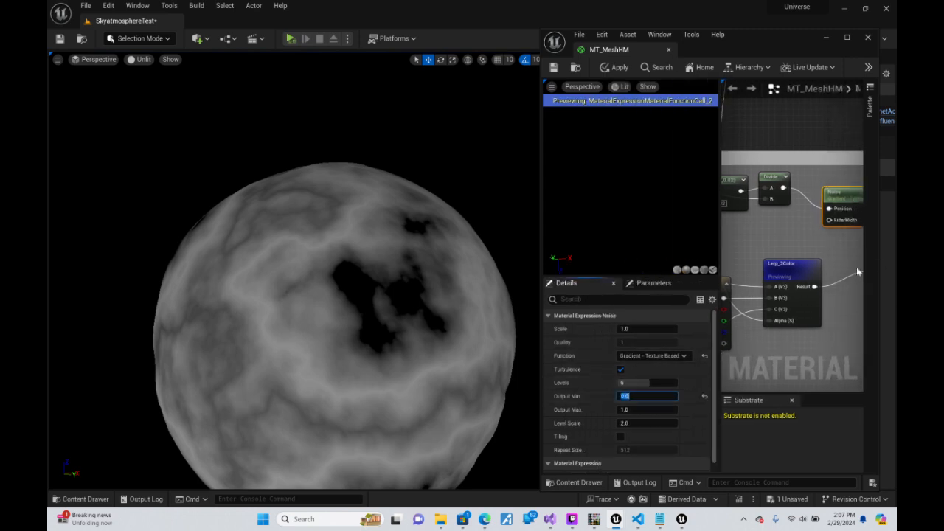
Connect the Noise output directly to the Power node's Base and delete the Add and Divide nodes between them
{"action": "right_click_drag", "start_coordinate": [833, 222], "coordinate": [710, 199]}
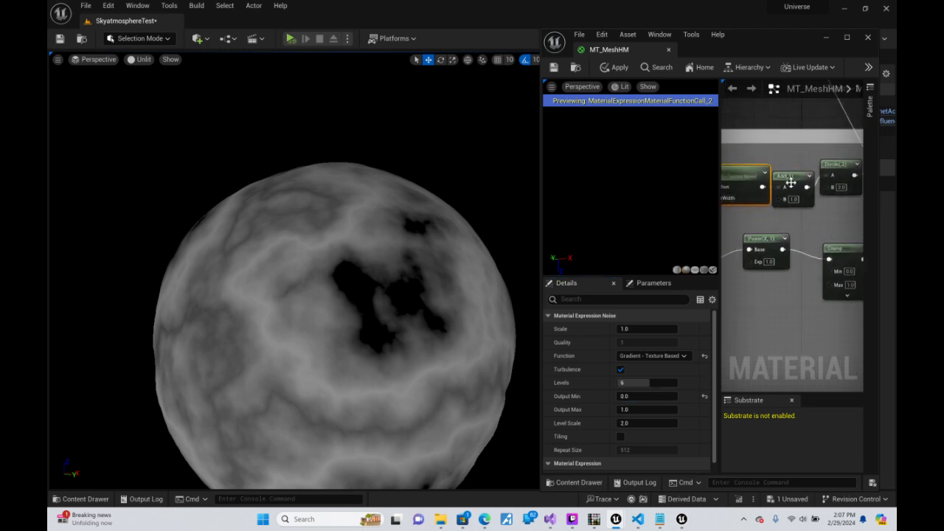
{"action": "right_click_drag", "start_coordinate": [813, 191], "coordinate": [755, 260]}
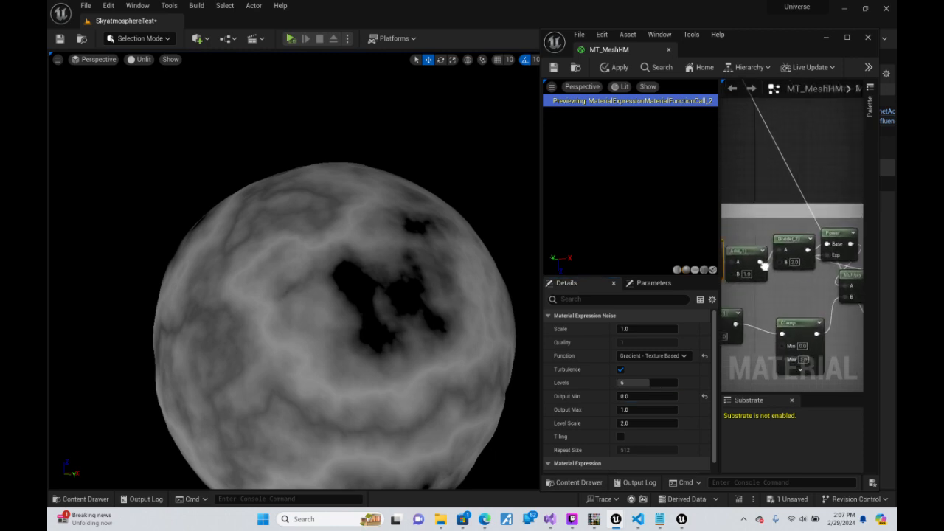
{"action": "left_click_drag", "start_coordinate": [748, 261], "coordinate": [849, 240]}
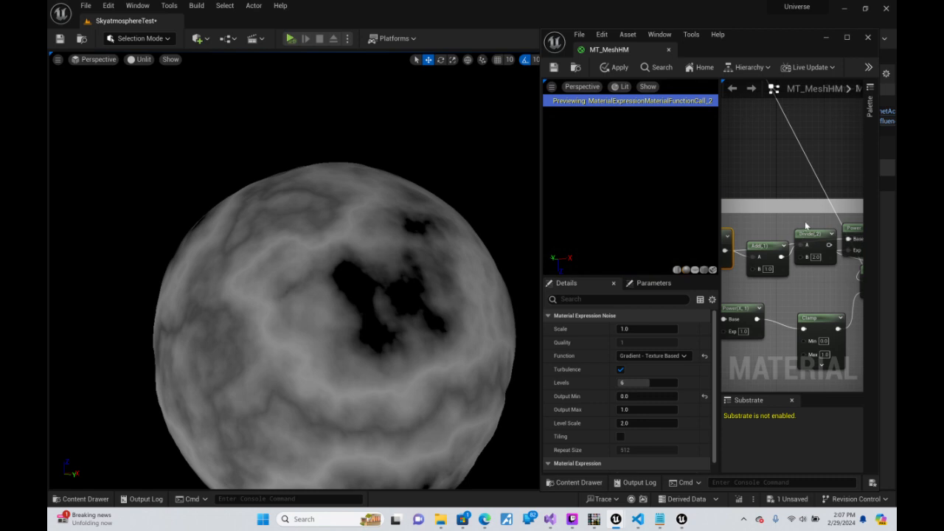
{"action": "left_click", "coordinate": [767, 257]}
{"action": "key", "text": "Delete"}
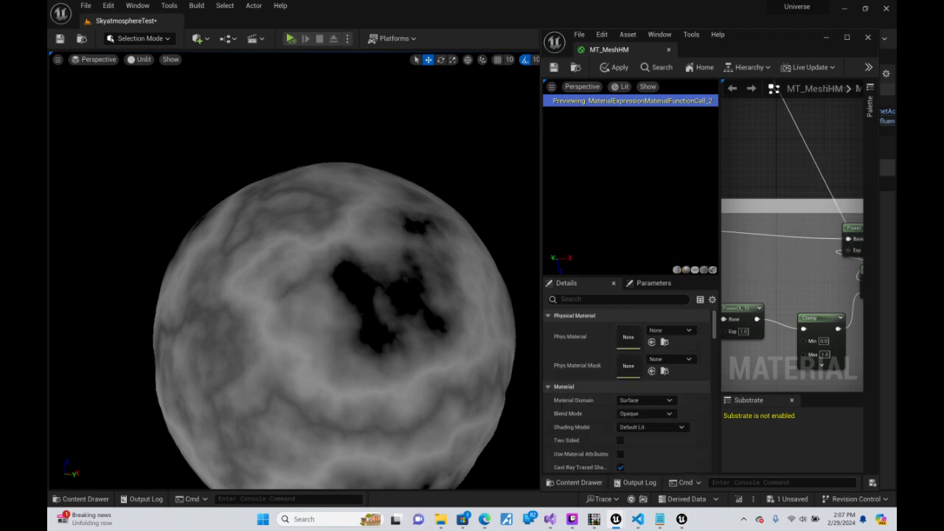
Move the Noise node closer to the Power node and save the material
{"action": "right_click_drag", "start_coordinate": [739, 283], "coordinate": [781, 266]}
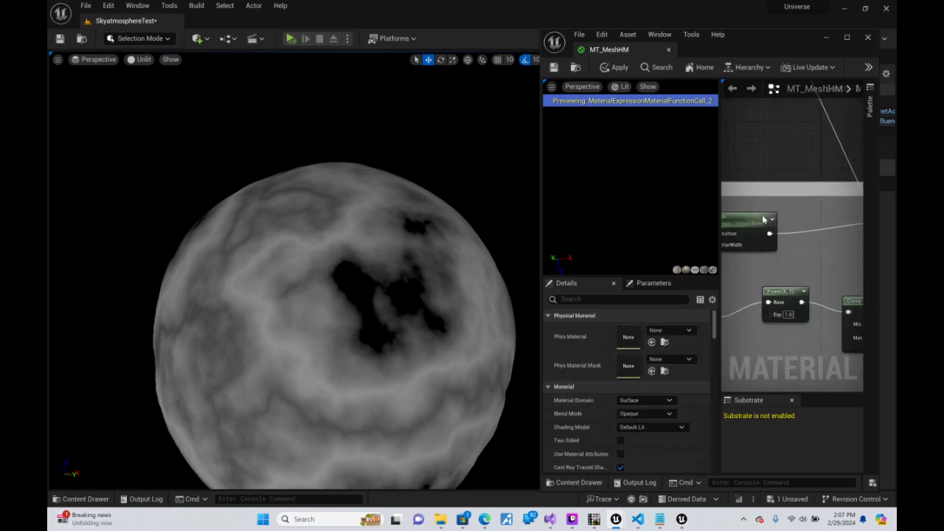
{"action": "left_click_drag", "start_coordinate": [764, 219], "coordinate": [803, 213]}
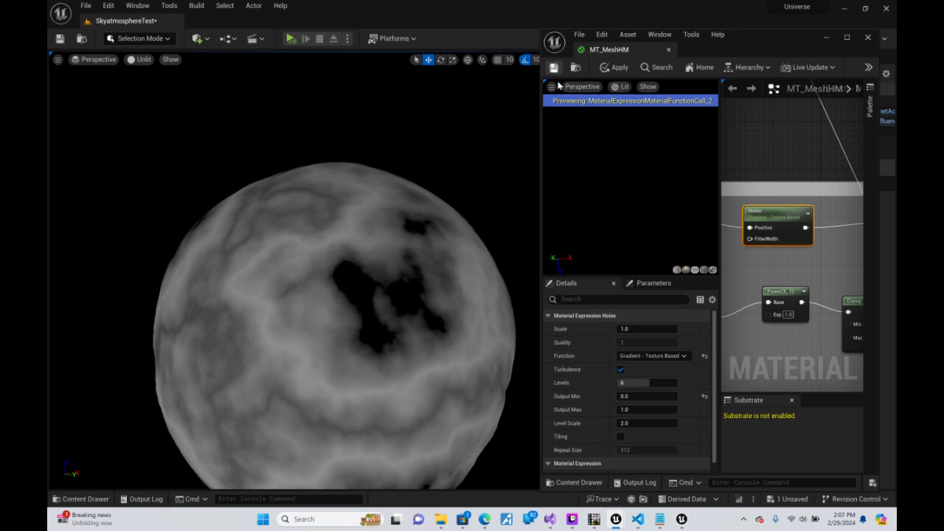
{"action": "left_click", "coordinate": [555, 68]}
Widen the material editor window, nudge the Moisture group's Multiply node, and change the moisturenoisefalloff default value
{"action": "left_click_drag", "start_coordinate": [540, 212], "coordinate": [408, 214]}
{"action": "right_click_drag", "start_coordinate": [770, 258], "coordinate": [724, 237]}
{"action": "right_click_drag", "start_coordinate": [794, 244], "coordinate": [697, 250]}
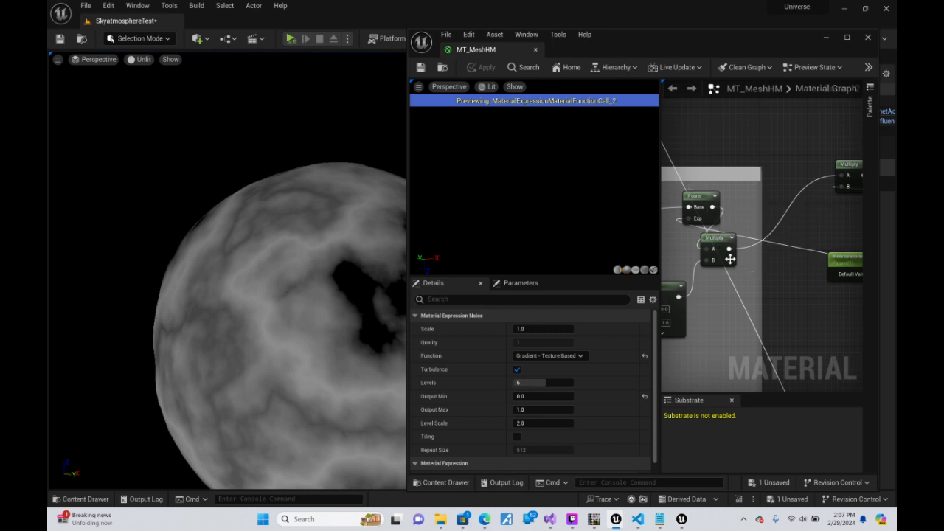
{"action": "left_click_drag", "start_coordinate": [725, 253], "coordinate": [731, 265]}
{"action": "right_click_drag", "start_coordinate": [671, 260], "coordinate": [798, 230]}
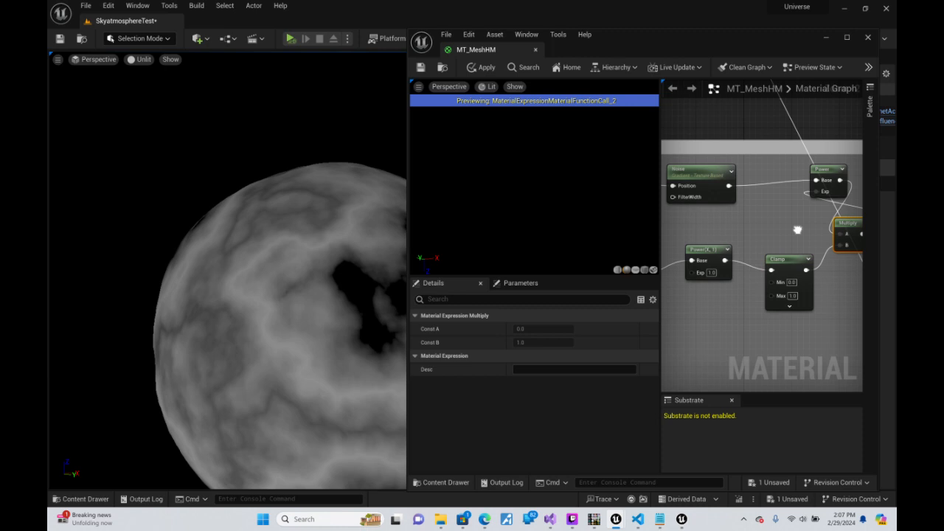
{"action": "right_click_drag", "start_coordinate": [798, 230], "coordinate": [807, 249]}
{"action": "left_click", "coordinate": [814, 251]}
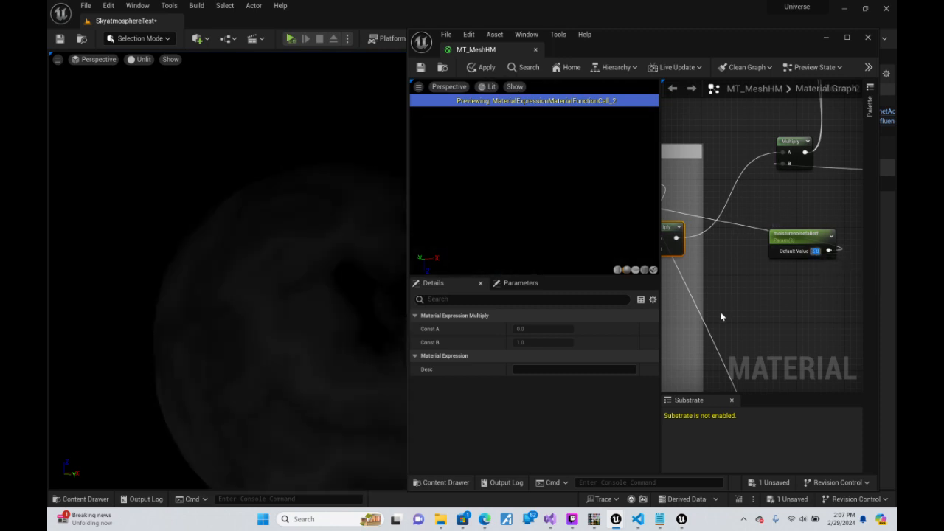
Preview the Clamp node that feeds the Moisture group's Multiply node
{"action": "right_click_drag", "start_coordinate": [290, 129], "coordinate": [311, 170]}
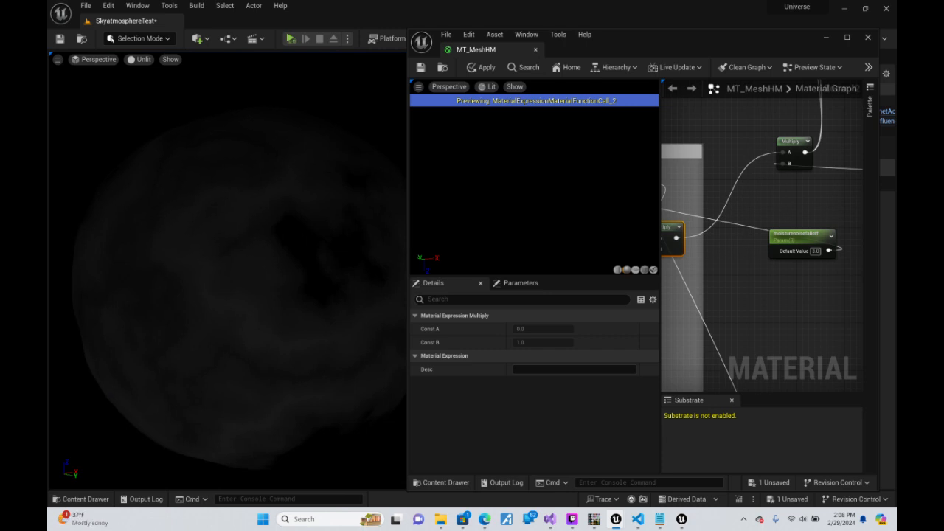
{"action": "right_click_drag", "start_coordinate": [758, 223], "coordinate": [853, 213]}
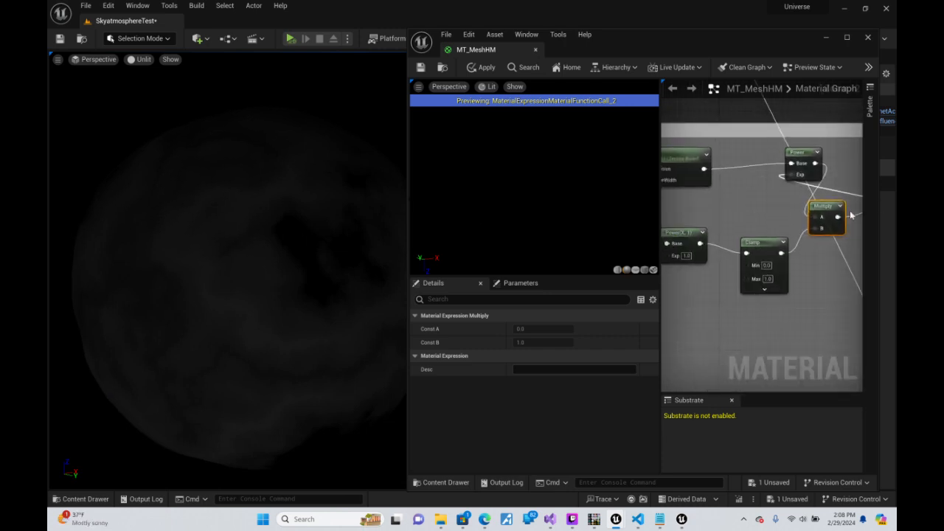
{"action": "left_click", "coordinate": [768, 246]}
{"action": "right_click_drag", "start_coordinate": [810, 258], "coordinate": [769, 259]}
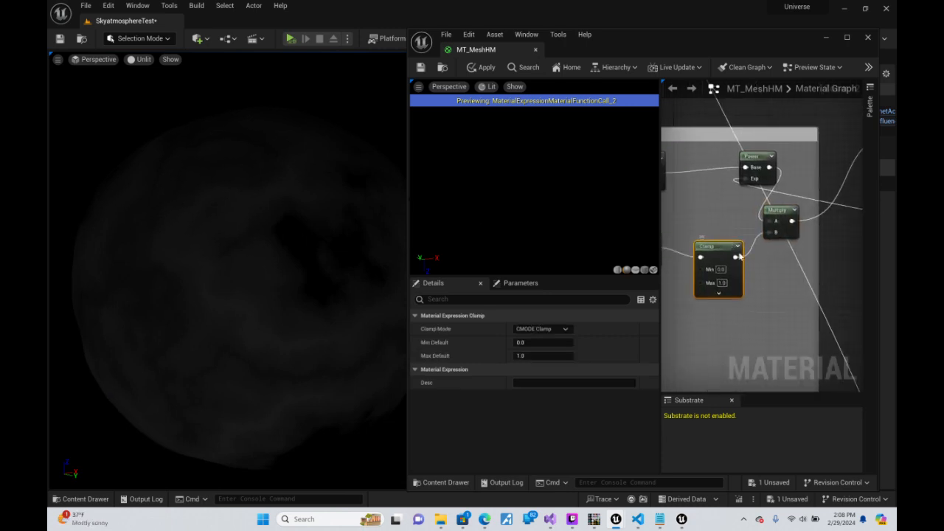
{"action": "right_click", "coordinate": [740, 256]}
{"action": "left_click", "coordinate": [746, 264]}
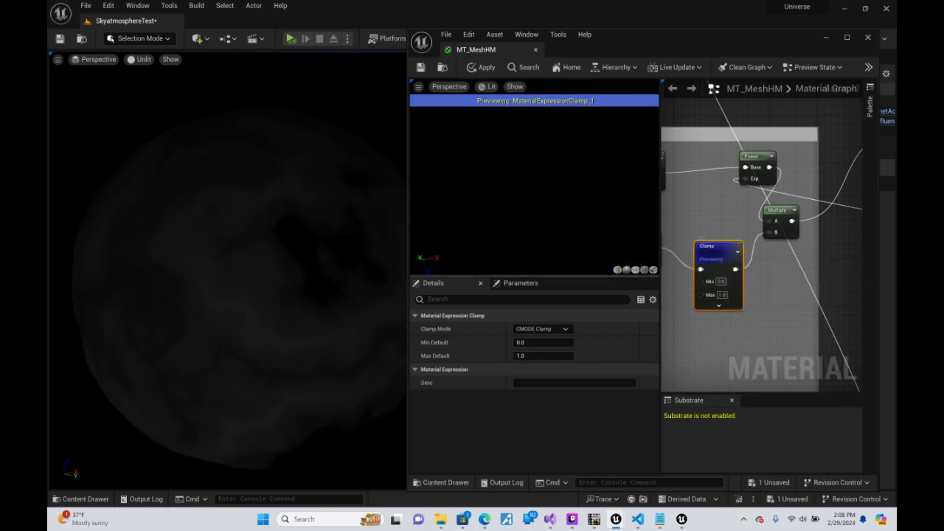
Add a Subtract node in the Moisture group with the Clamp output as A and the Power output as B
{"action": "right_click_drag", "start_coordinate": [736, 264], "coordinate": [706, 276]}
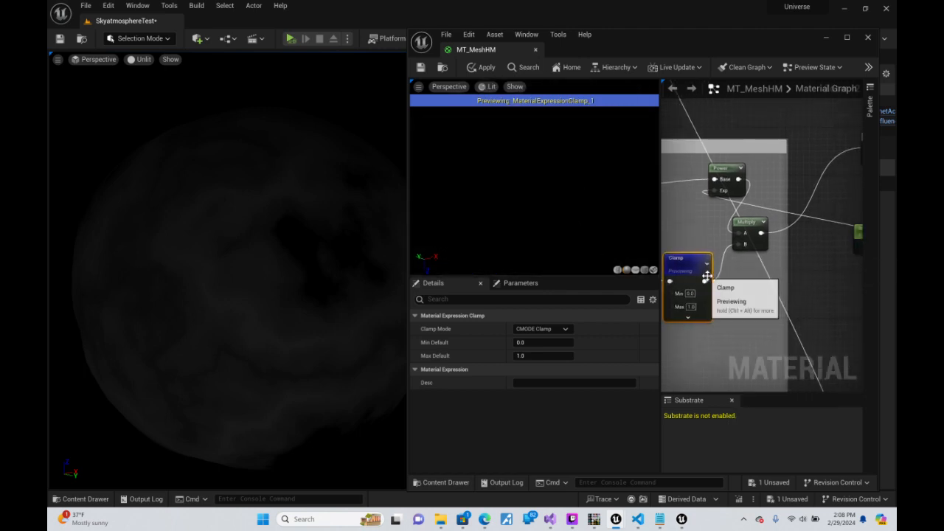
{"action": "left_click_drag", "start_coordinate": [705, 281], "coordinate": [744, 276]}
{"action": "type", "text": "-"}
{"action": "key", "text": "Return"}
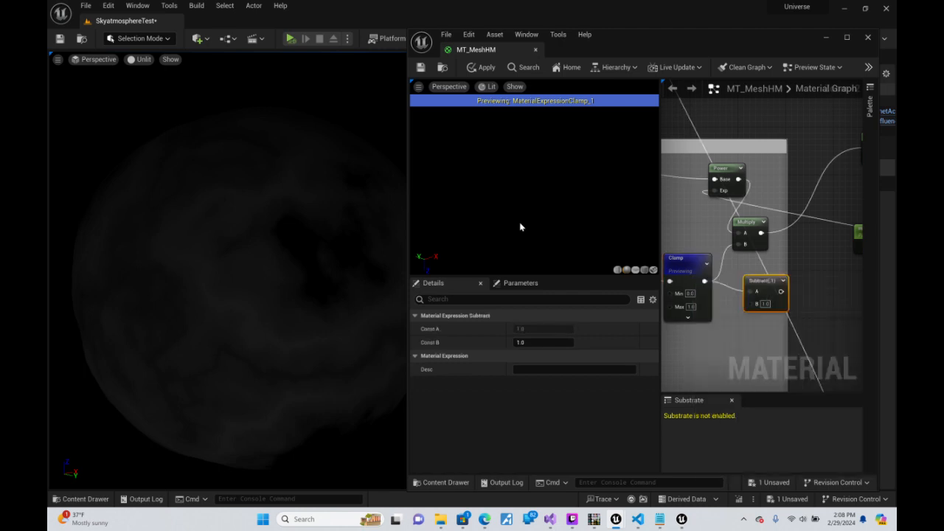
{"action": "left_click_drag", "start_coordinate": [736, 178], "coordinate": [751, 310]}
Connect the Subtract output to input A of the Multiply node outside the Moisture group and save the material
{"action": "right_click_drag", "start_coordinate": [790, 308], "coordinate": [719, 309]}
{"action": "left_click_drag", "start_coordinate": [719, 309], "coordinate": [818, 163]}
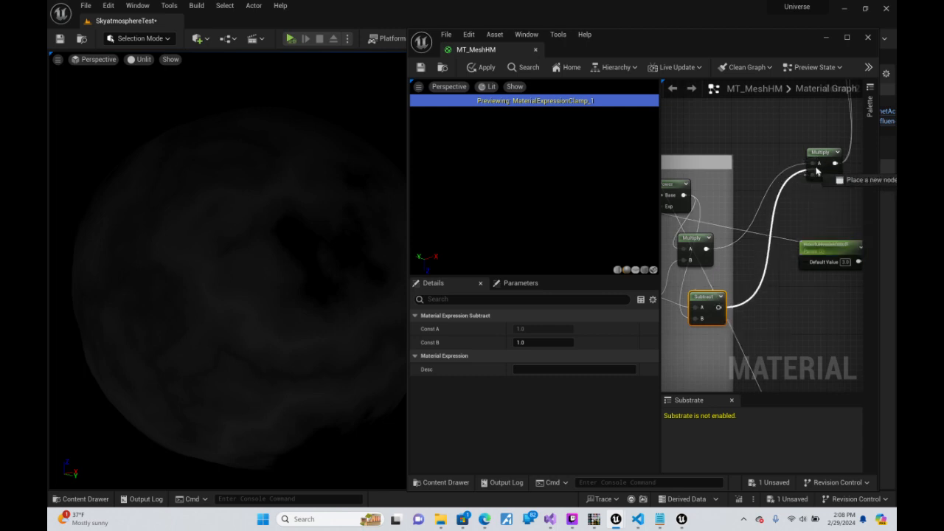
{"action": "left_click_drag", "start_coordinate": [814, 172], "coordinate": [813, 164]}
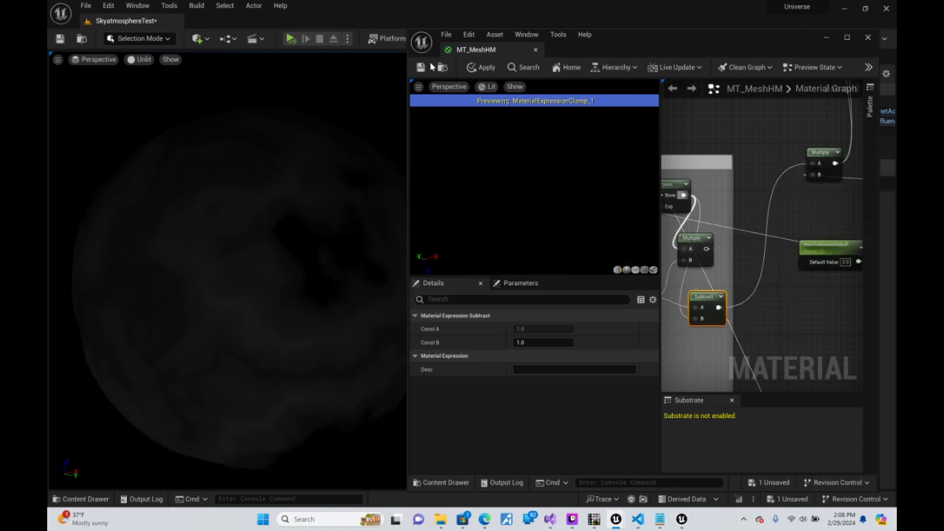
{"action": "left_click", "coordinate": [420, 69]}
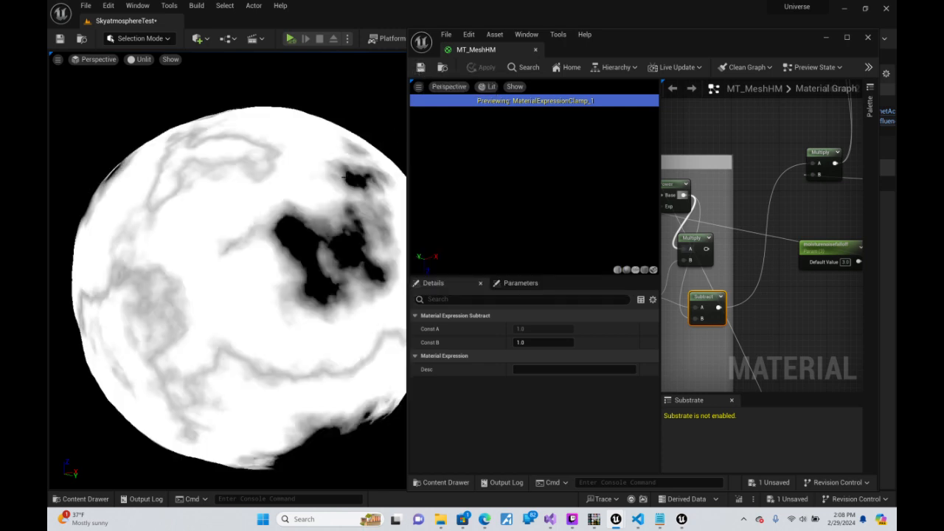
Set the moisturenoisefalloff parameter's default value to 0.3 and apply it to the planet
{"action": "left_click_drag", "start_coordinate": [344, 175], "coordinate": [302, 174]}
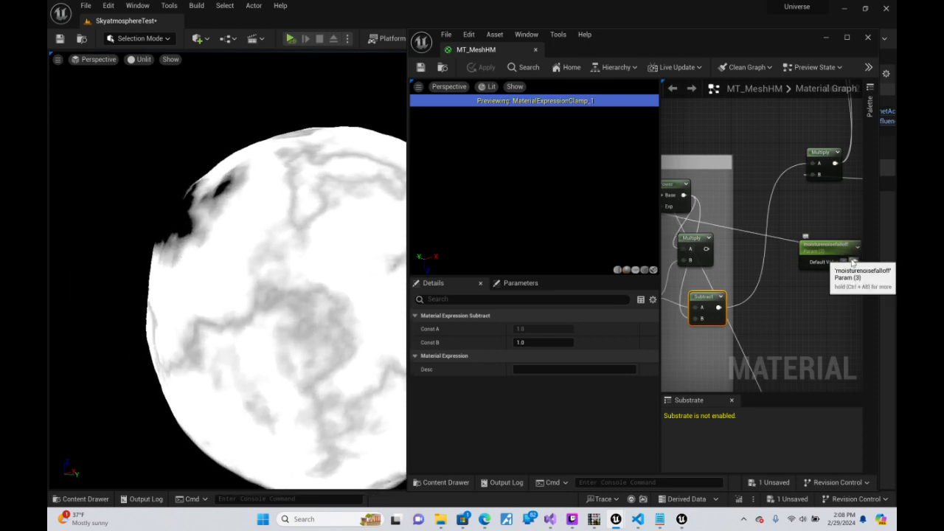
{"action": "mouse_move", "coordinate": [854, 262]}
{"action": "left_mouse_down"}
{"action": "mouse_move", "coordinate": [841, 262]}
{"action": "mouse_move", "coordinate": [850, 261]}
{"action": "left_mouse_up"}
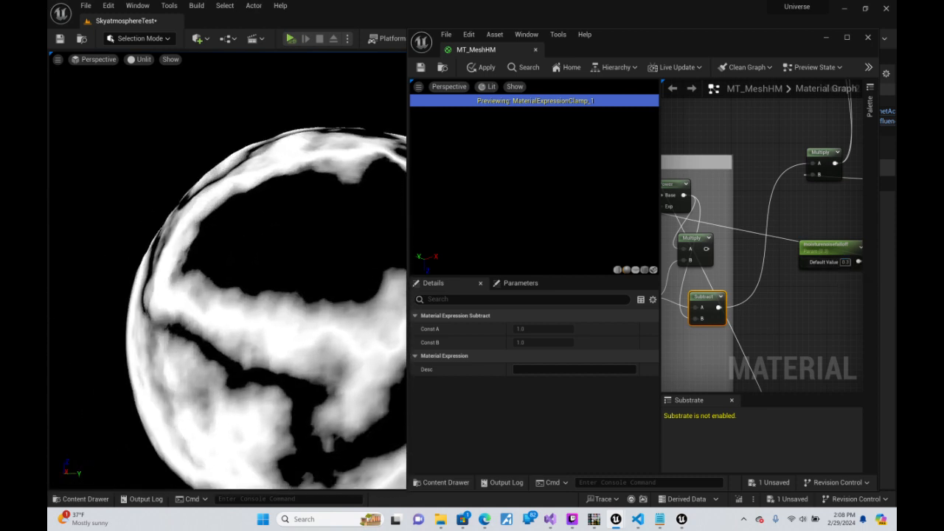
Connect the Lerp output to Base Color, save the material, and inspect the planet's biome colors
{"action": "mouse_move", "coordinate": [781, 103]}
{"action": "right_mouse_down"}
{"action": "mouse_move", "coordinate": [727, 236]}
{"action": "mouse_move", "coordinate": [694, 148]}
{"action": "mouse_move", "coordinate": [720, 280]}
{"action": "mouse_move", "coordinate": [775, 244]}
{"action": "mouse_move", "coordinate": [768, 116]}
{"action": "right_mouse_up"}
{"action": "left_click_drag", "start_coordinate": [766, 116], "coordinate": [741, 269]}
{"action": "left_click", "coordinate": [422, 67]}
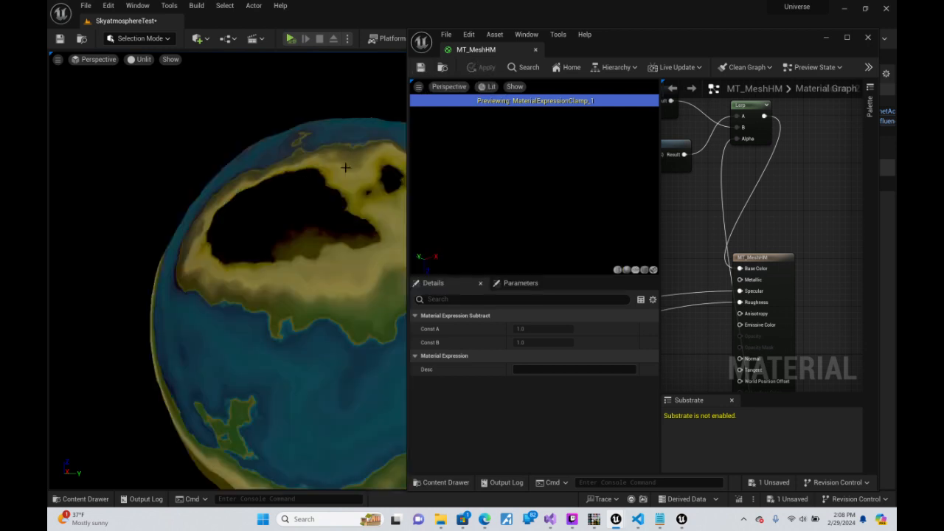
{"action": "scroll", "coordinate": [345, 167], "scroll_direction": "down", "scroll_amount": 10}
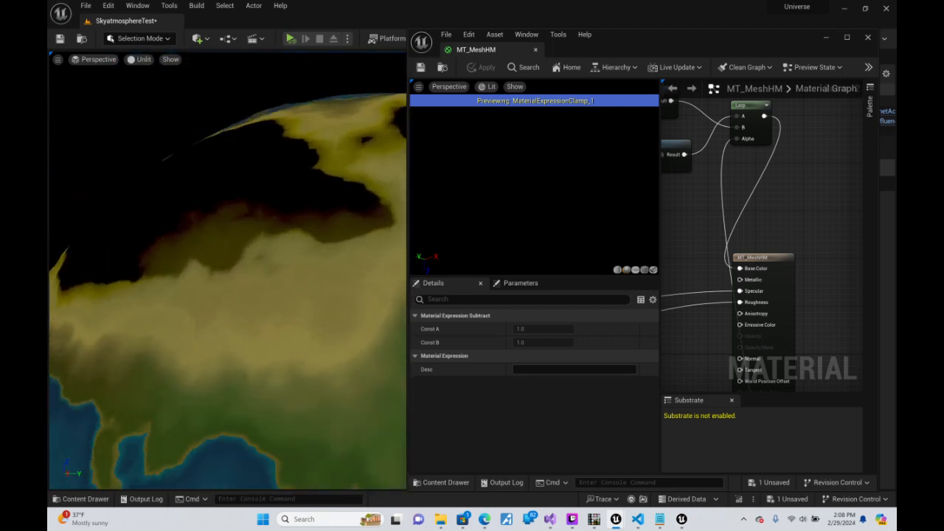
{"action": "right_click_drag", "start_coordinate": [345, 167], "coordinate": [251, 232]}
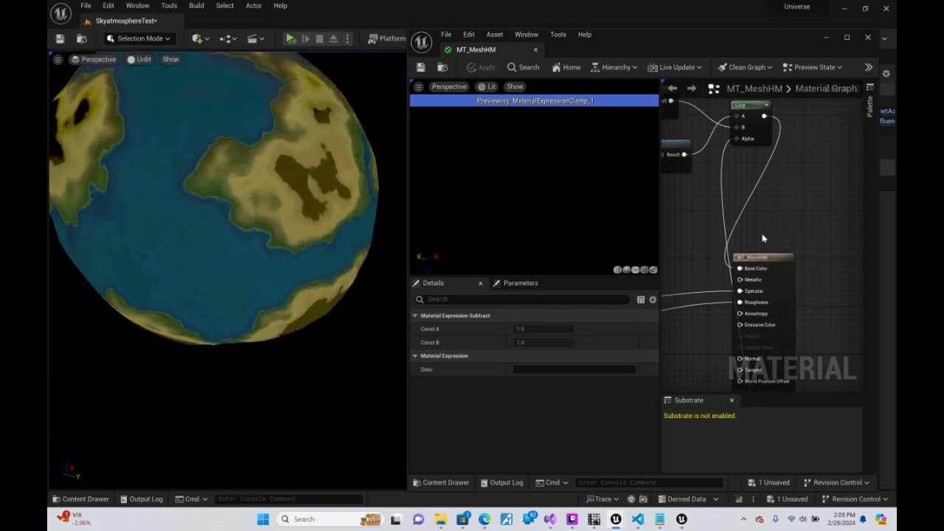
Connect the upper HueShift node's Result to the Lerp's A input and save the material
{"action": "right_click_drag", "start_coordinate": [764, 238], "coordinate": [815, 249]}
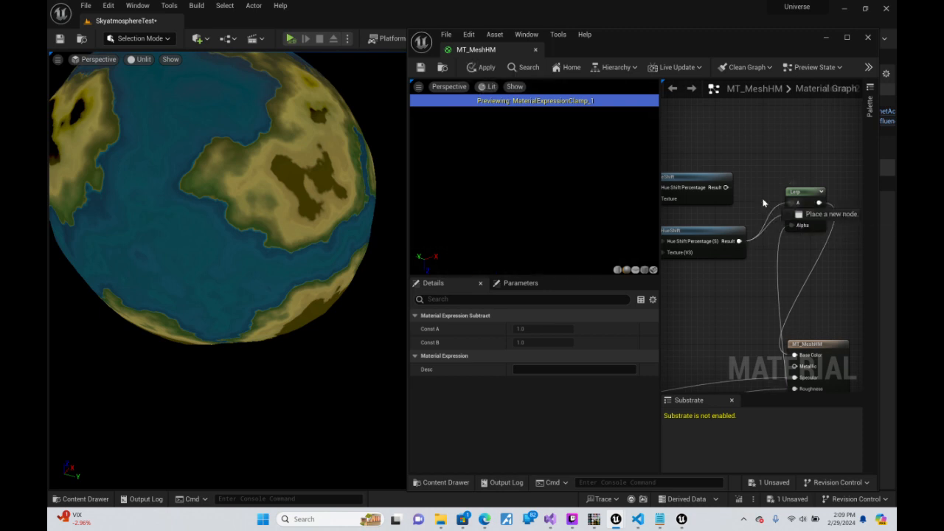
{"action": "left_click_drag", "start_coordinate": [726, 188], "coordinate": [726, 188]}
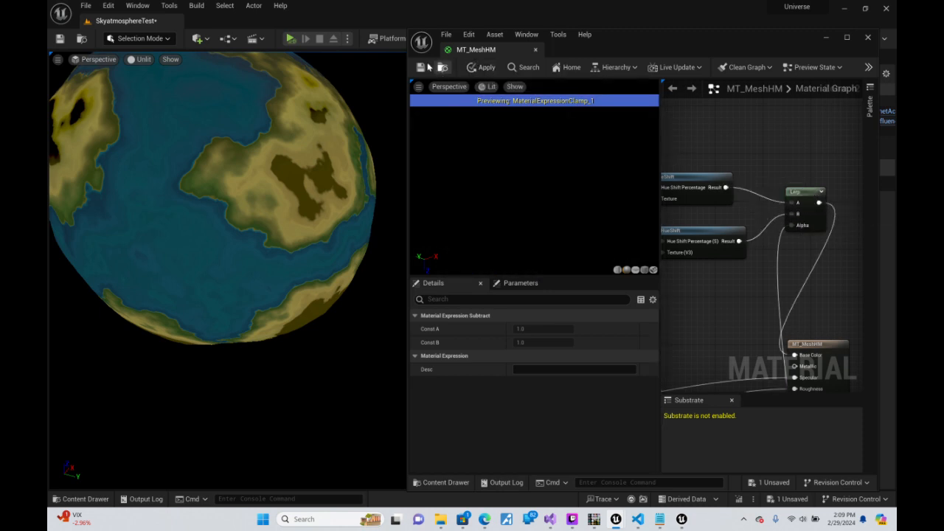
{"action": "left_click", "coordinate": [422, 68]}
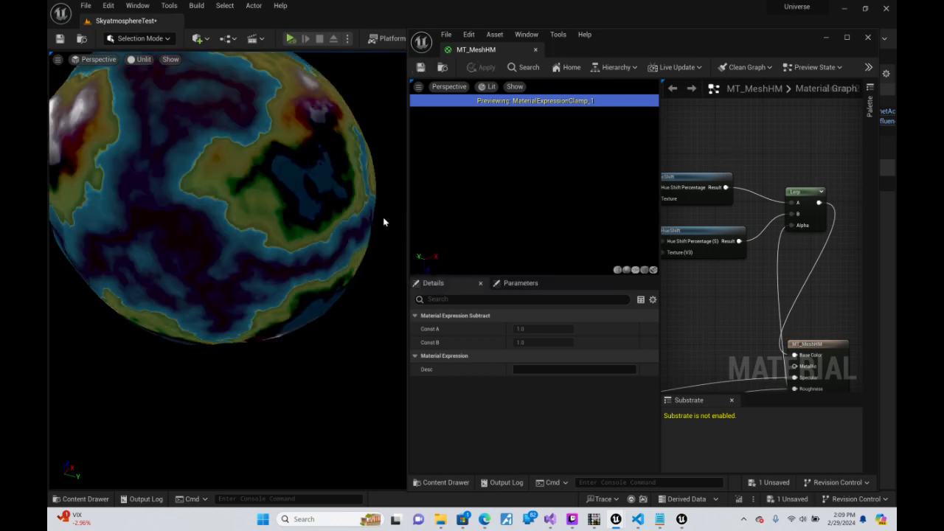
Examine the blended gradient colors across the planet's land, sea and peaks from several angles
{"action": "right_click_drag", "start_coordinate": [360, 214], "coordinate": [395, 242]}
{"action": "key", "text": "w"}
{"action": "key", "text": "a"}
{"action": "key", "text": "w"}
{"action": "key", "text": "s"}
{"action": "key", "text": "a"}
{"action": "key", "text": "d"}
{"action": "key", "text": "a"}
{"action": "key", "text": "d"}
Set the Clamp node below the comment group to Min 0.005 and Max 0.995, and save the material
{"action": "right_click_drag", "start_coordinate": [751, 331], "coordinate": [943, 171]}
{"action": "right_click_drag", "start_coordinate": [812, 222], "coordinate": [812, 225]}
{"action": "right_click_drag", "start_coordinate": [833, 384], "coordinate": [549, 2]}
{"action": "right_click_drag", "start_coordinate": [818, 369], "coordinate": [664, 96]}
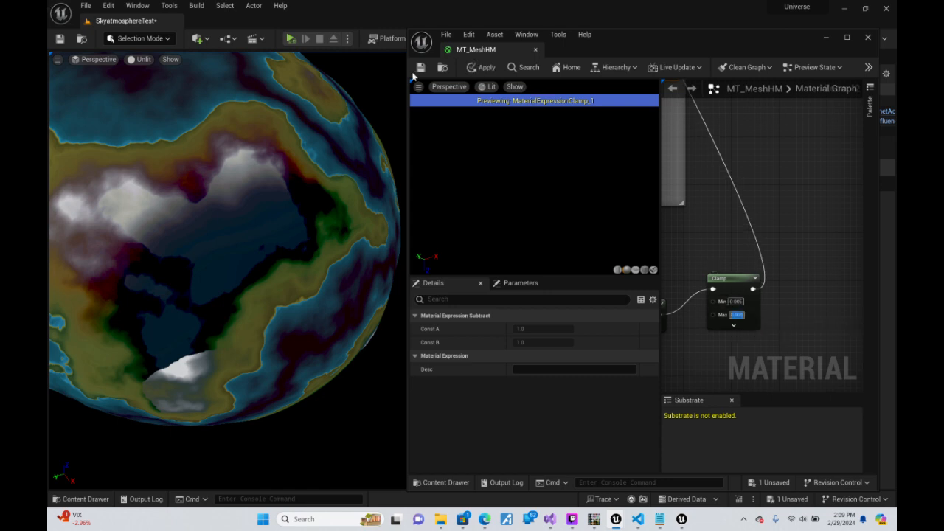
{"action": "left_click", "coordinate": [421, 67]}
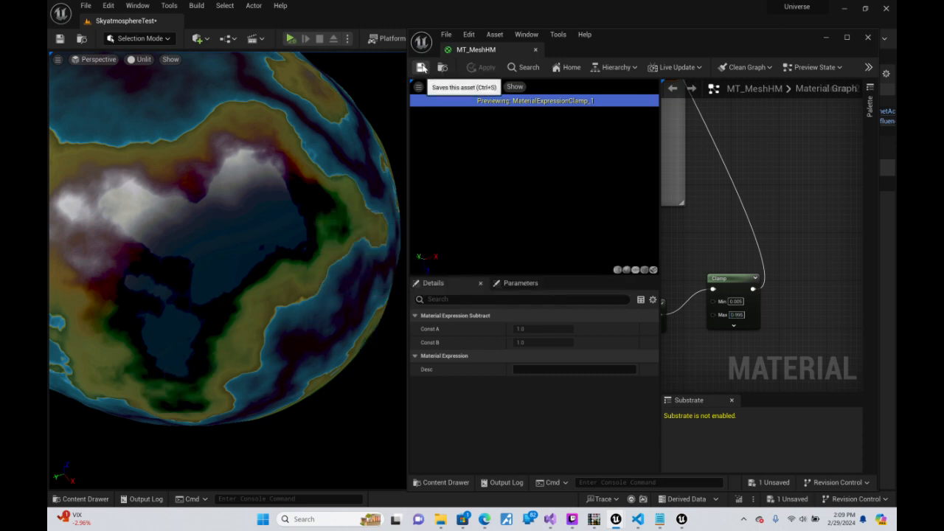
Fly around the planet to check the highest and lowest terrain colors with the new clamp range
{"action": "key", "text": "s"}
{"action": "mouse_move", "coordinate": [228, 271]}
{"action": "right_mouse_down"}
{"action": "mouse_move", "coordinate": [213, 284]}
{"action": "mouse_move", "coordinate": [258, 287]}
{"action": "mouse_move", "coordinate": [221, 317]}
{"action": "mouse_move", "coordinate": [225, 369]}
{"action": "mouse_move", "coordinate": [221, 295]}
{"action": "mouse_move", "coordinate": [199, 284]}
{"action": "mouse_move", "coordinate": [229, 265]}
{"action": "mouse_move", "coordinate": [199, 236]}
{"action": "mouse_move", "coordinate": [214, 273]}
{"action": "mouse_move", "coordinate": [243, 295]}
{"action": "mouse_move", "coordinate": [243, 229]}
{"action": "mouse_move", "coordinate": [273, 280]}
{"action": "mouse_move", "coordinate": [244, 303]}
{"action": "mouse_move", "coordinate": [229, 287]}
{"action": "right_mouse_up"}
{"action": "key", "text": "w"}
{"action": "key", "text": "s"}
{"action": "key", "text": "s"}
{"action": "key", "text": "a"}
{"action": "key", "text": "w"}
{"action": "key", "text": "s"}
{"action": "mouse_move", "coordinate": [336, 168]}
{"action": "right_mouse_down"}
{"action": "mouse_move", "coordinate": [295, 168]}
{"action": "mouse_move", "coordinate": [335, 180]}
{"action": "mouse_move", "coordinate": [336, 167]}
{"action": "right_mouse_up"}
{"action": "key", "text": "w"}
Replace the Subtract connection with the Moisture group's Multiply output at the outer Multiply node's A input, and save the material
{"action": "right_click_drag", "start_coordinate": [755, 229], "coordinate": [772, 162]}
{"action": "right_click_drag", "start_coordinate": [786, 244], "coordinate": [799, 222]}
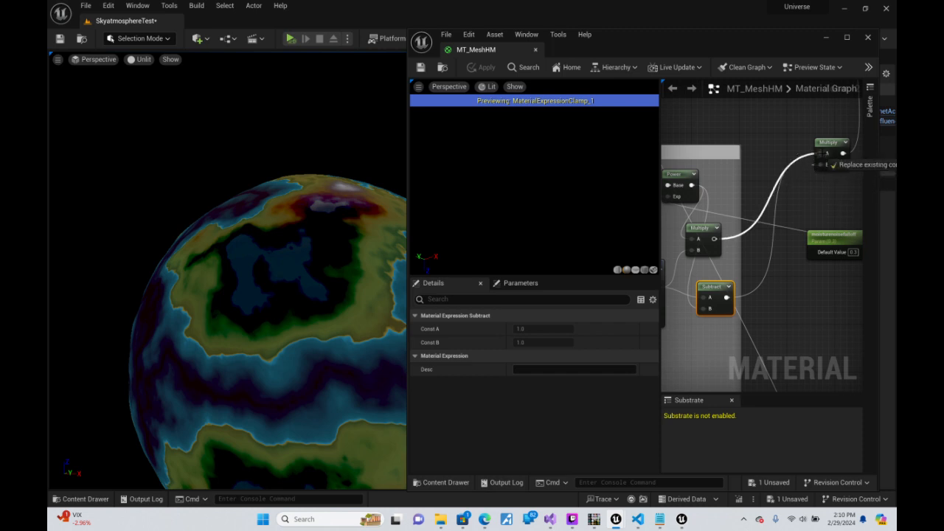
{"action": "left_click", "coordinate": [421, 68]}
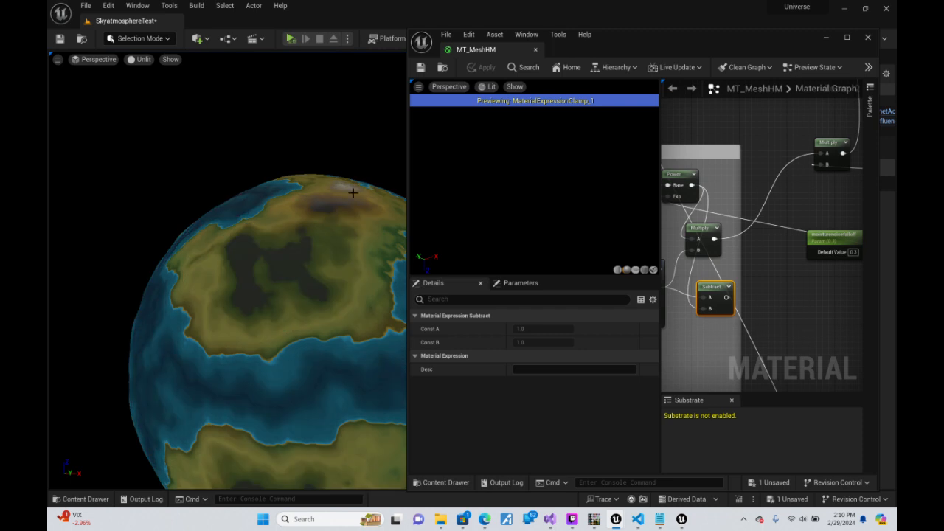
Inspect the planet's terrain up close and switch the level viewport to the Lit view mode
{"action": "right_click_drag", "start_coordinate": [227, 272], "coordinate": [295, 295]}
{"action": "right_click_drag", "start_coordinate": [227, 271], "coordinate": [195, 243]}
{"action": "right_click_drag", "start_coordinate": [227, 272], "coordinate": [203, 262]}
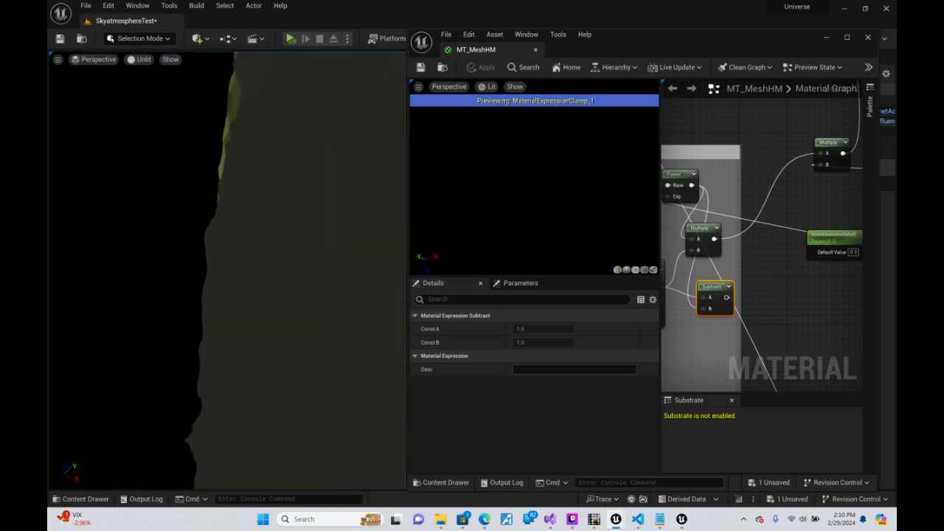
{"action": "mouse_move", "coordinate": [228, 271]}
{"action": "right_mouse_down"}
{"action": "mouse_move", "coordinate": [195, 255]}
{"action": "mouse_move", "coordinate": [240, 277]}
{"action": "mouse_move", "coordinate": [221, 262]}
{"action": "mouse_move", "coordinate": [262, 267]}
{"action": "mouse_move", "coordinate": [247, 275]}
{"action": "mouse_move", "coordinate": [233, 270]}
{"action": "mouse_move", "coordinate": [354, 197]}
{"action": "mouse_move", "coordinate": [185, 81]}
{"action": "right_mouse_up"}
{"action": "left_click", "coordinate": [142, 60]}
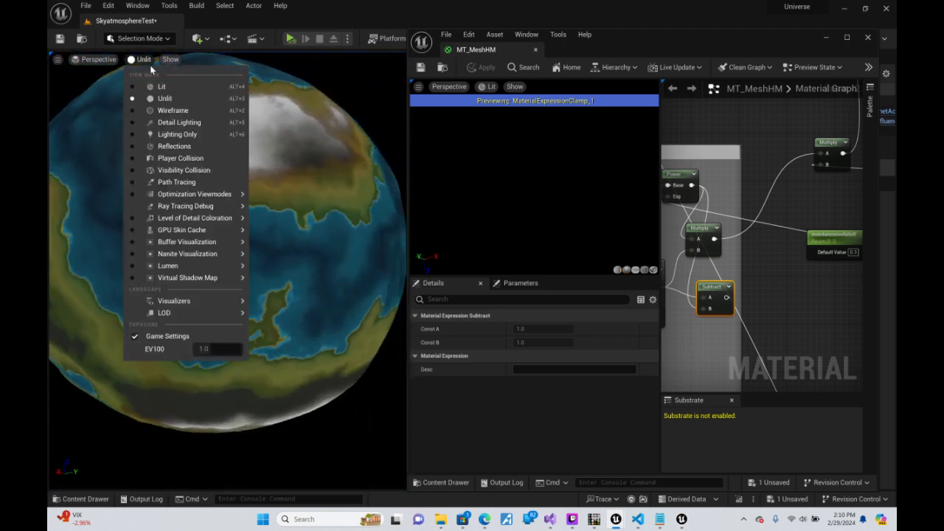
{"action": "left_click", "coordinate": [163, 87]}
{"action": "right_click_drag", "start_coordinate": [229, 258], "coordinate": [122, 221]}
{"action": "mouse_move", "coordinate": [203, 266]}
{"action": "right_mouse_down"}
{"action": "mouse_move", "coordinate": [177, 248]}
{"action": "mouse_move", "coordinate": [144, 258]}
{"action": "mouse_move", "coordinate": [207, 269]}
{"action": "mouse_move", "coordinate": [140, 262]}
{"action": "mouse_move", "coordinate": [214, 281]}
{"action": "mouse_move", "coordinate": [207, 292]}
{"action": "mouse_move", "coordinate": [232, 254]}
{"action": "mouse_move", "coordinate": [221, 292]}
{"action": "mouse_move", "coordinate": [214, 254]}
{"action": "right_mouse_up"}
Show the HeightGradient1 node's texture assignment and compare it with the biome colors on the lit planet
{"action": "right_click_drag", "start_coordinate": [777, 222], "coordinate": [893, 192]}
{"action": "right_click_drag", "start_coordinate": [815, 284], "coordinate": [720, 196]}
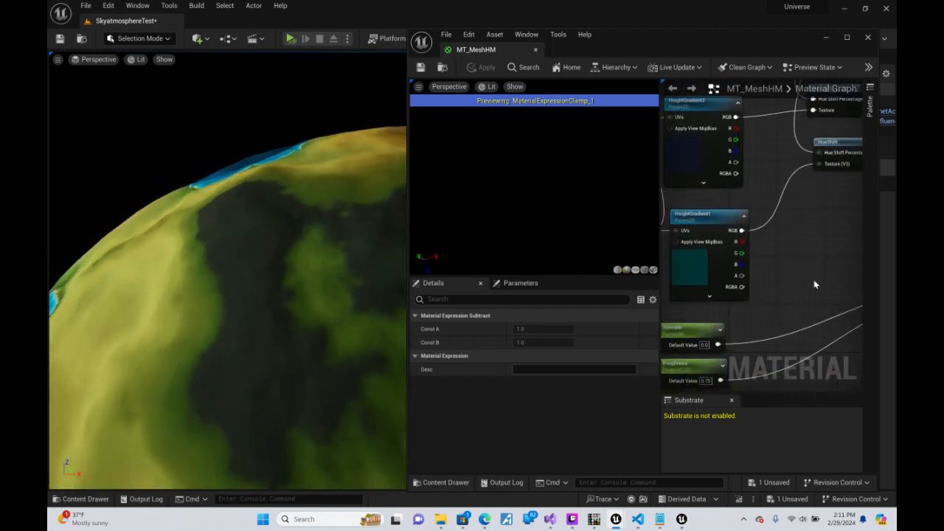
{"action": "left_click", "coordinate": [710, 232]}
{"action": "scroll", "coordinate": [590, 398], "scroll_direction": "down", "scroll_amount": 5}
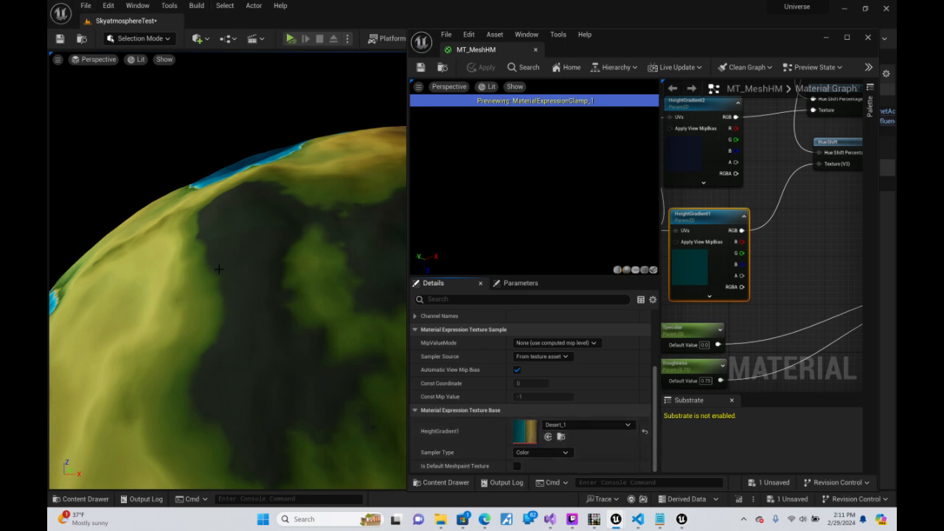
{"action": "right_click_drag", "start_coordinate": [290, 230], "coordinate": [352, 279]}
{"action": "key", "text": "w"}
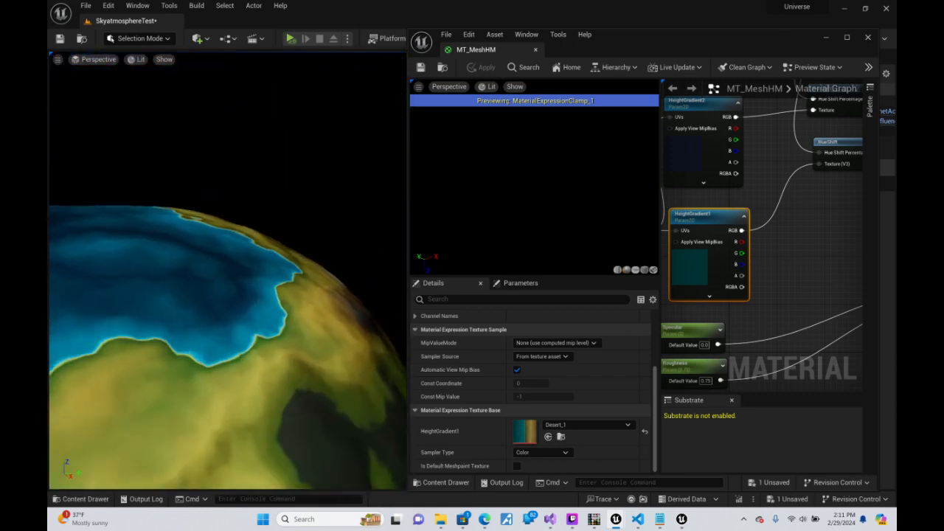
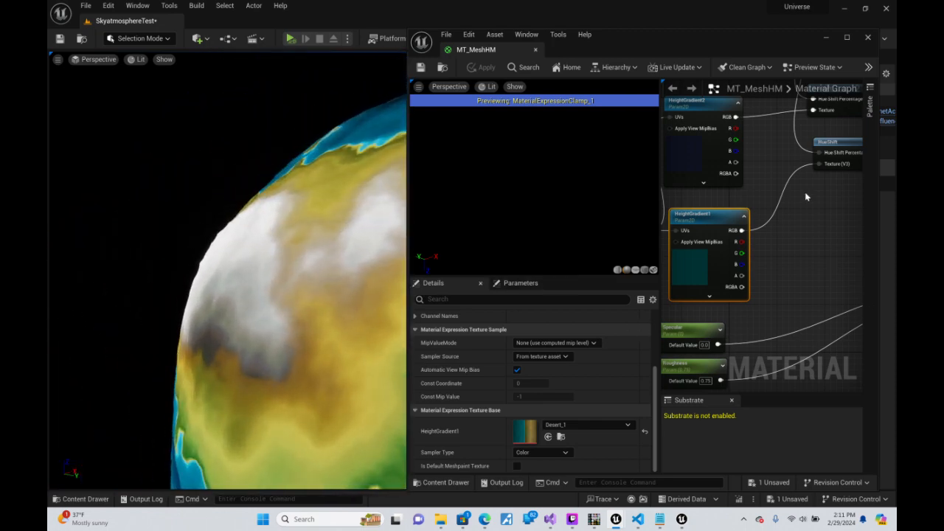
Browse the AI, desert and rock textures for the HeightGradient1 node, and assign it the Rocky_1 texture
{"action": "left_click", "coordinate": [701, 158]}
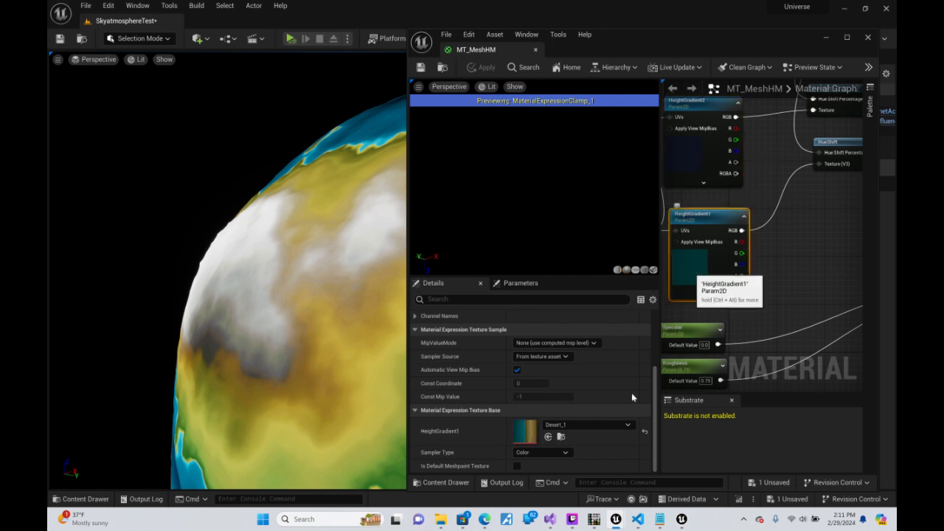
{"action": "left_click", "coordinate": [601, 426]}
{"action": "scroll", "coordinate": [620, 373], "scroll_direction": "down", "scroll_amount": 3}
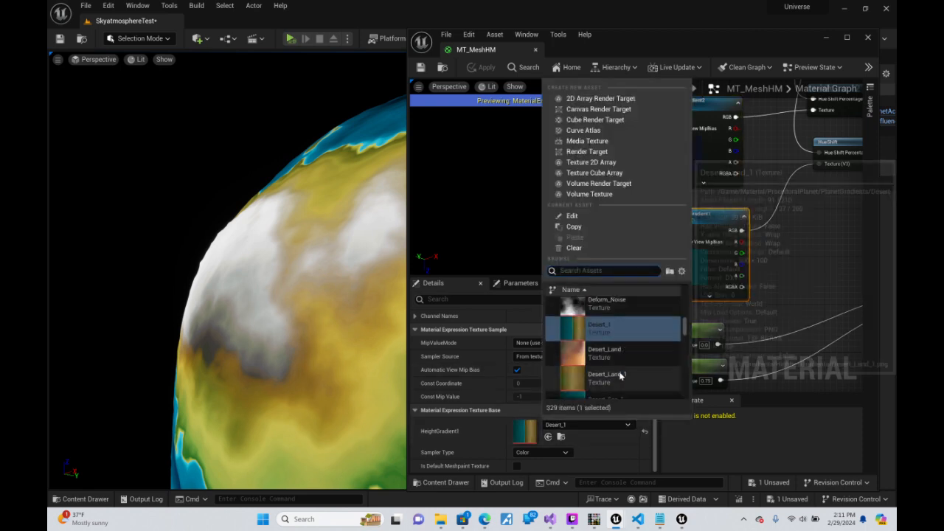
{"action": "scroll", "coordinate": [628, 359], "scroll_direction": "down", "scroll_amount": 6}
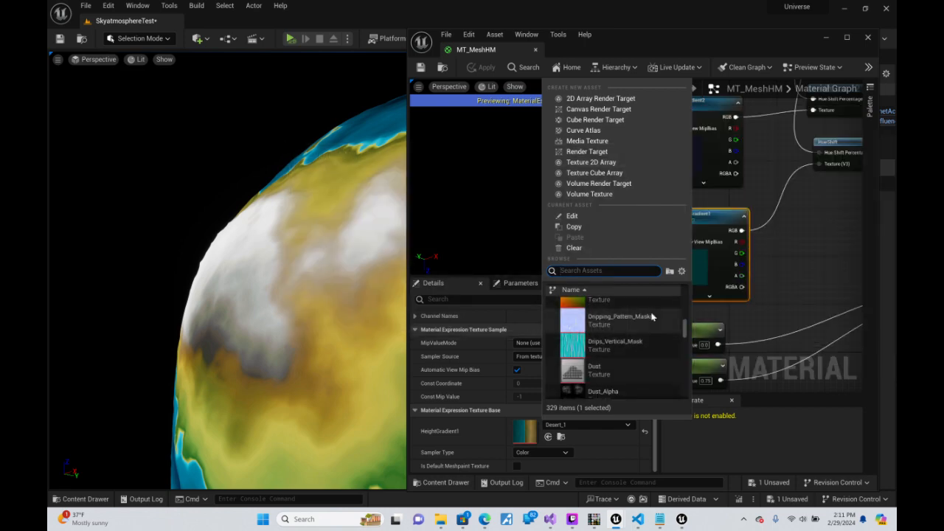
{"action": "type", "text": "ai"}
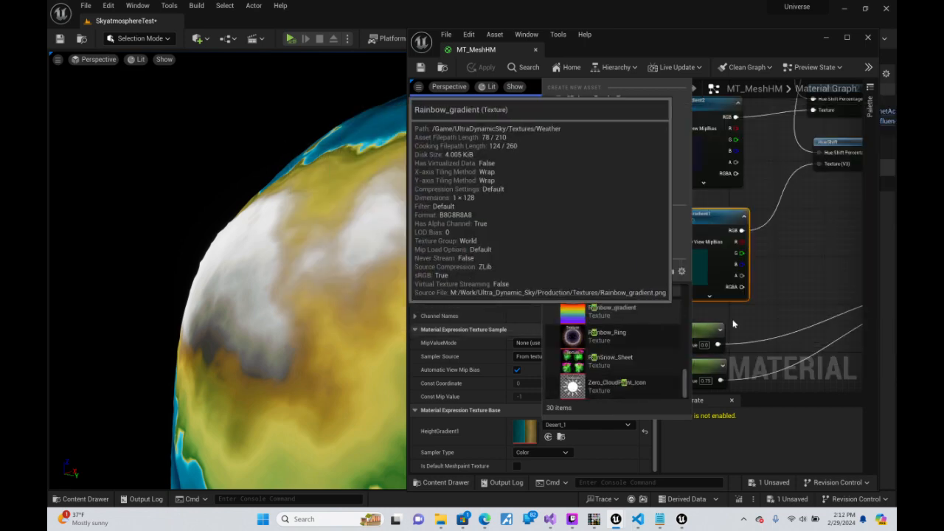
{"action": "scroll", "coordinate": [675, 314], "scroll_direction": "up", "scroll_amount": 3}
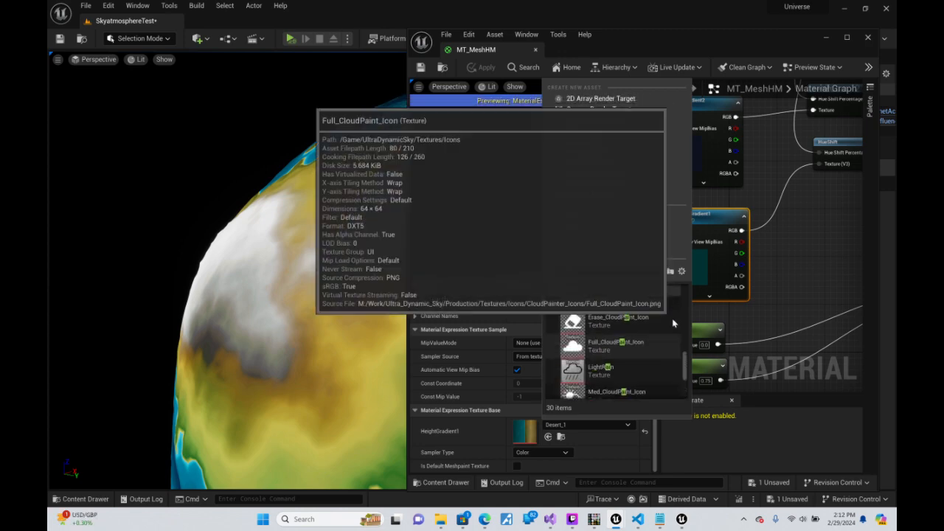
{"action": "scroll", "coordinate": [673, 323], "scroll_direction": "up", "scroll_amount": 5}
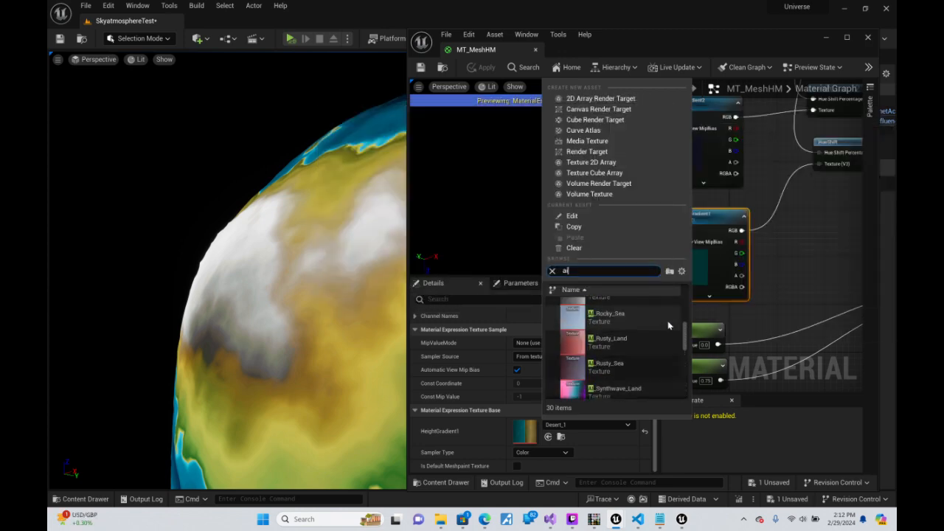
{"action": "scroll", "coordinate": [669, 326], "scroll_direction": "up", "scroll_amount": 5}
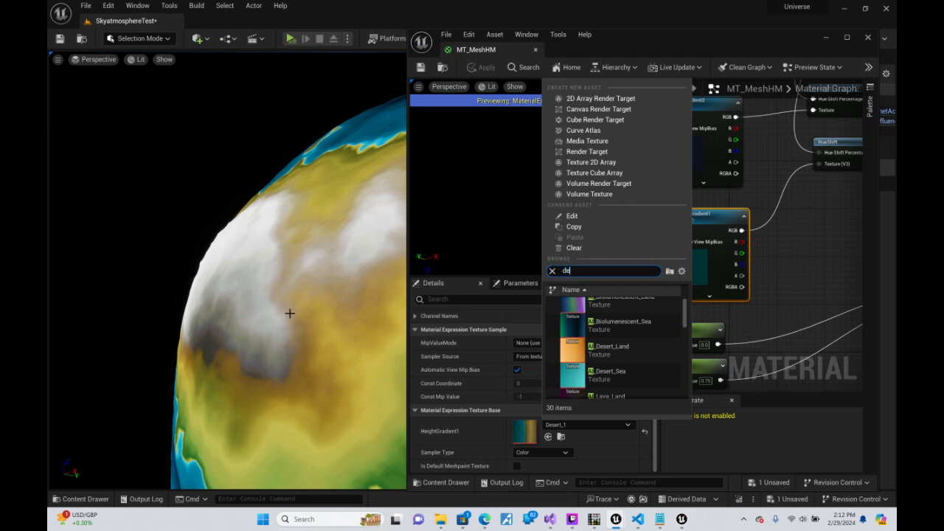
{"action": "scroll", "coordinate": [625, 306], "scroll_direction": "down", "scroll_amount": 2}
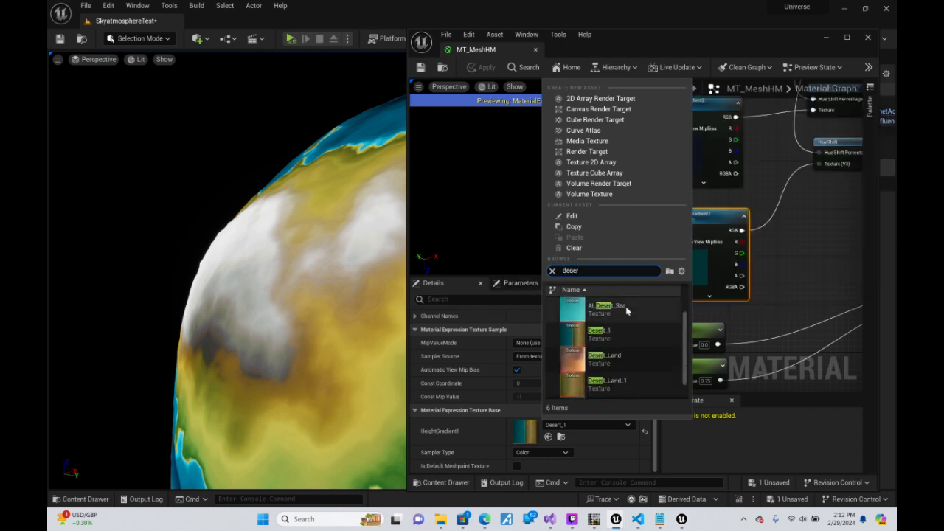
{"action": "scroll", "coordinate": [626, 306], "scroll_direction": "up", "scroll_amount": 3}
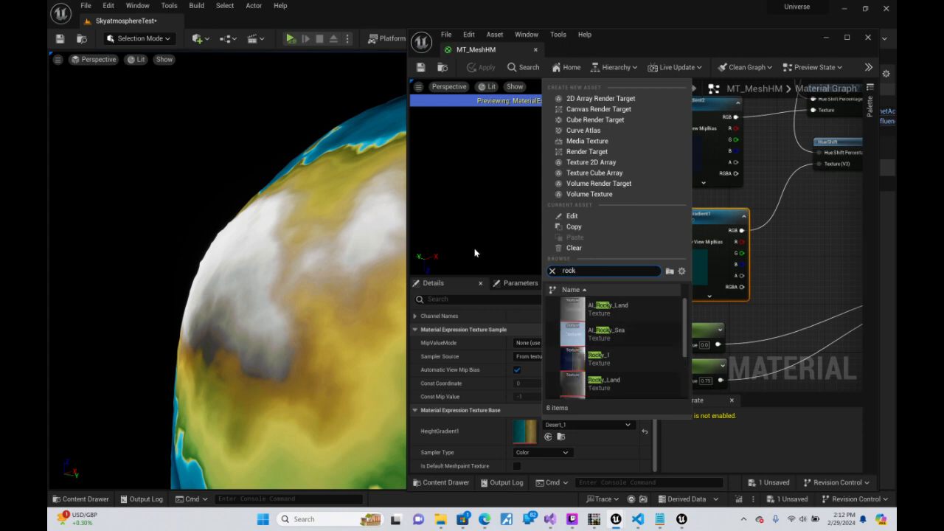
{"action": "left_click", "coordinate": [632, 355]}
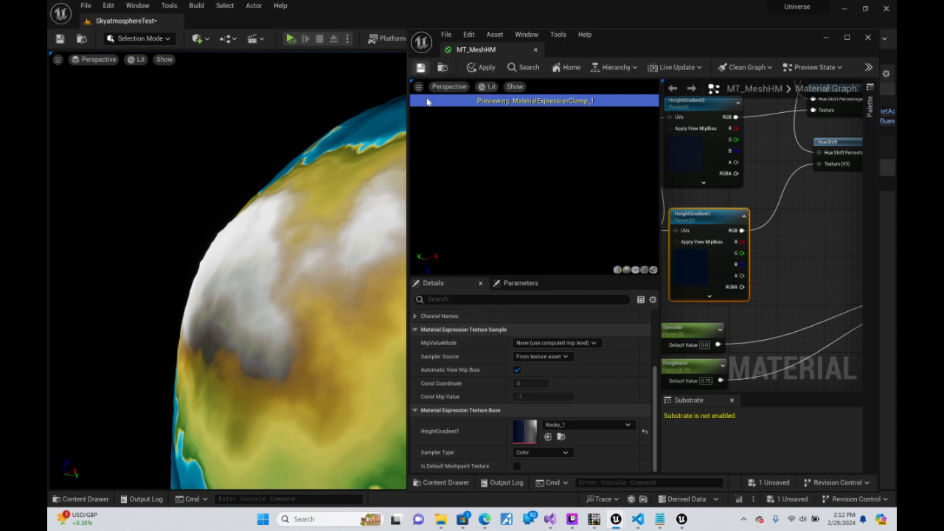
Save the material, and set the TempMulti parameter's default value to 4.0
{"action": "right_click_drag", "start_coordinate": [227, 270], "coordinate": [253, 267]}
{"action": "right_click_drag", "start_coordinate": [752, 386], "coordinate": [787, 122]}
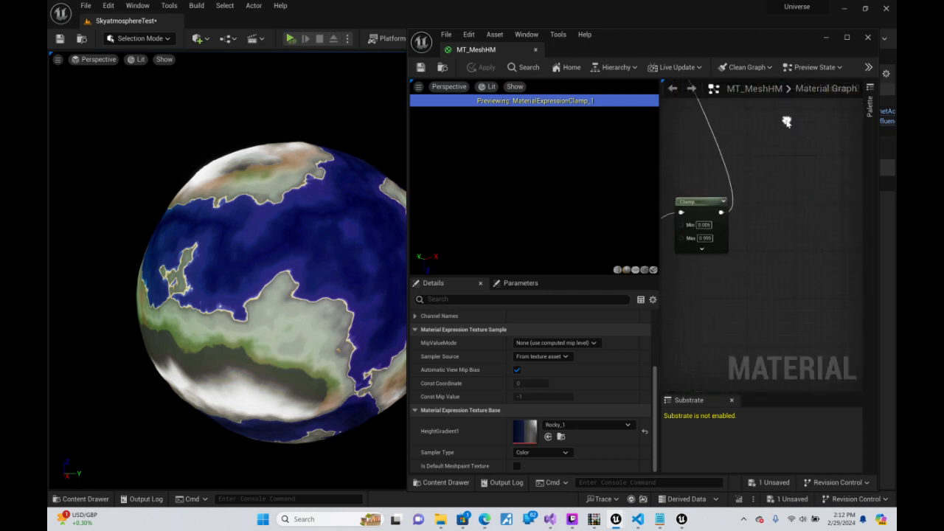
{"action": "right_click_drag", "start_coordinate": [642, 243], "coordinate": [786, 147]}
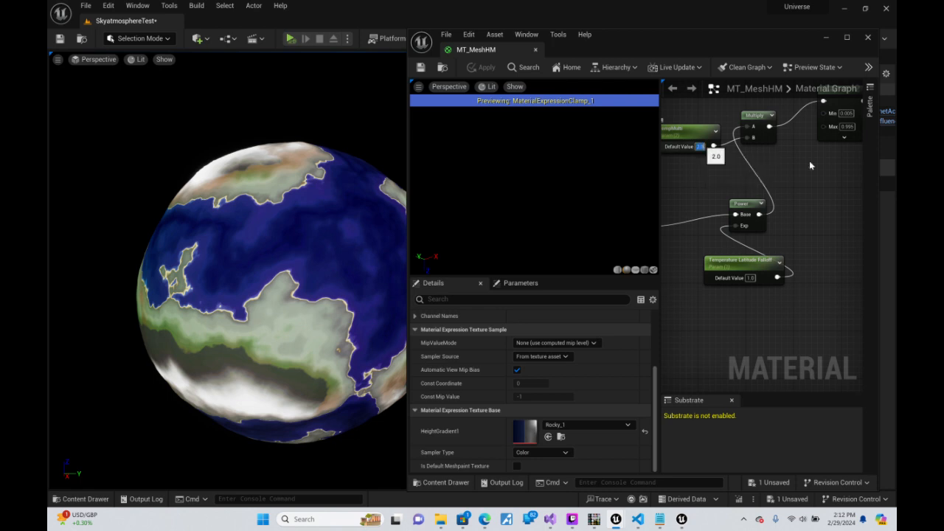
{"action": "type", "text": "4"}
{"action": "key", "text": "Return"}
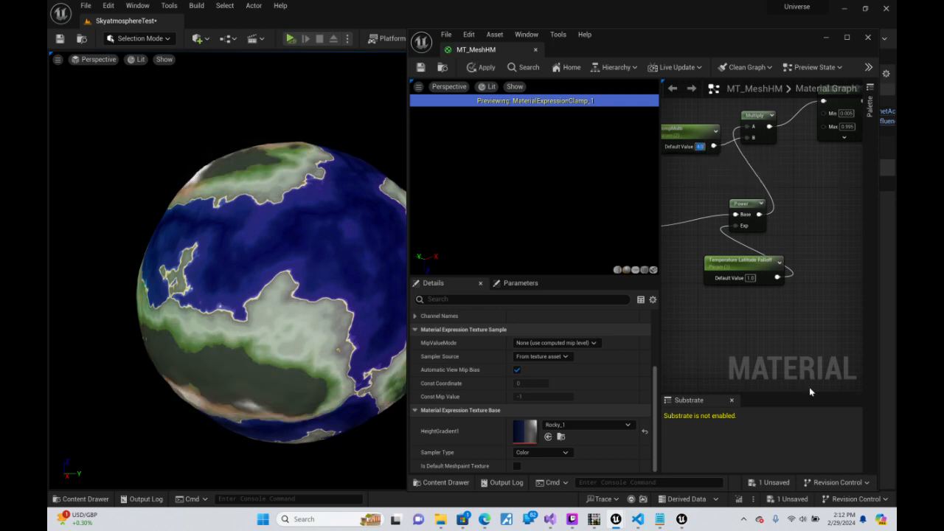
Orbit the planet to check how the rocky, green and snowy biomes are distributed with the new temperature multiplier
{"action": "right_click_drag", "start_coordinate": [330, 246], "coordinate": [349, 245]}
{"action": "key", "text": "w"}
{"action": "key", "text": "s"}
{"action": "right_click_drag", "start_coordinate": [204, 255], "coordinate": [224, 256]}
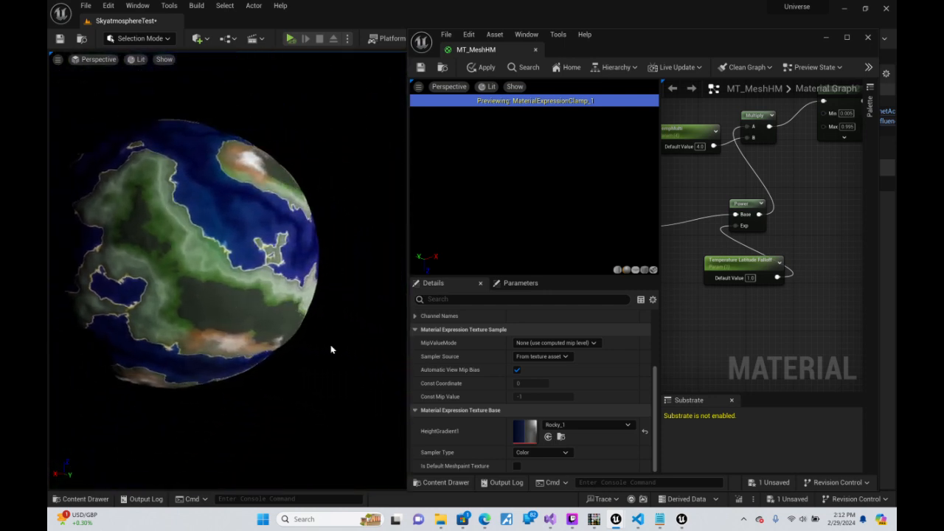
{"action": "mouse_move", "coordinate": [271, 369]}
{"action": "right_mouse_down"}
{"action": "mouse_move", "coordinate": [174, 338]}
{"action": "mouse_move", "coordinate": [191, 341]}
{"action": "mouse_move", "coordinate": [210, 365]}
{"action": "mouse_move", "coordinate": [221, 359]}
{"action": "mouse_move", "coordinate": [260, 325]}
{"action": "mouse_move", "coordinate": [302, 250]}
{"action": "right_mouse_up"}
{"action": "key", "text": "w"}
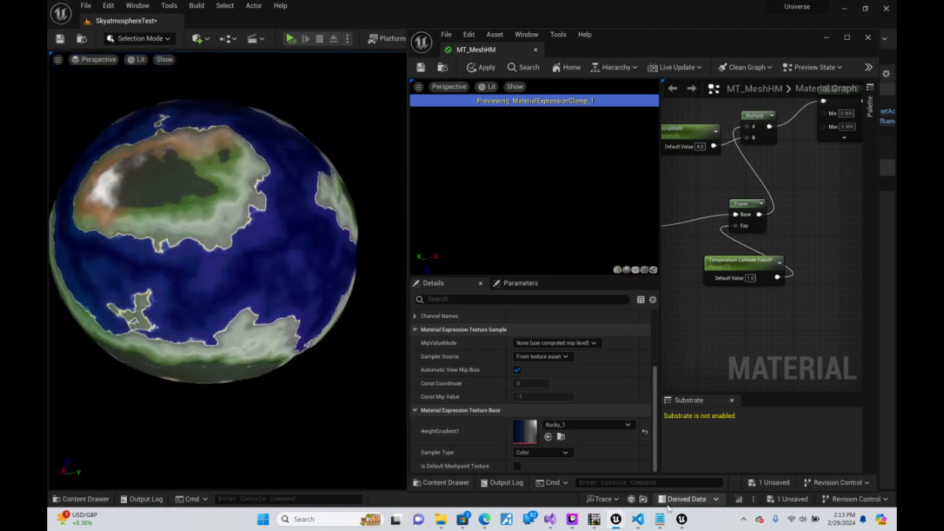
Switch to Twitch Studio to check the stream status and chat, and return to the Unreal Editor
{"action": "left_click", "coordinate": [579, 524]}
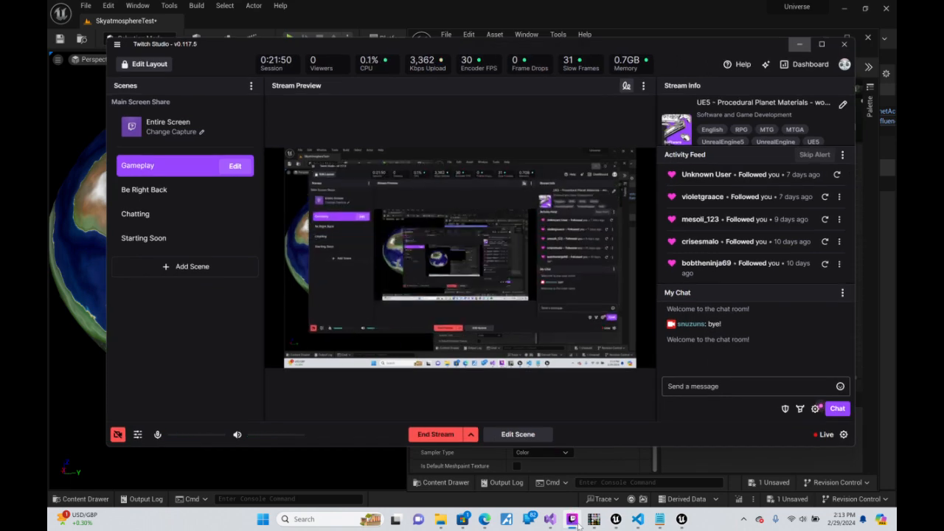
{"action": "left_click", "coordinate": [579, 524]}
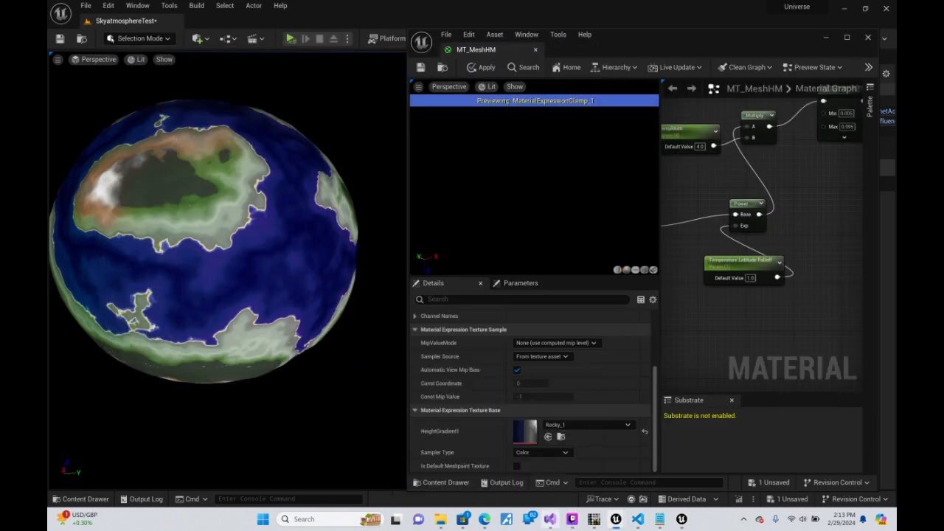
{"action": "mouse_move", "coordinate": [550, 519]}
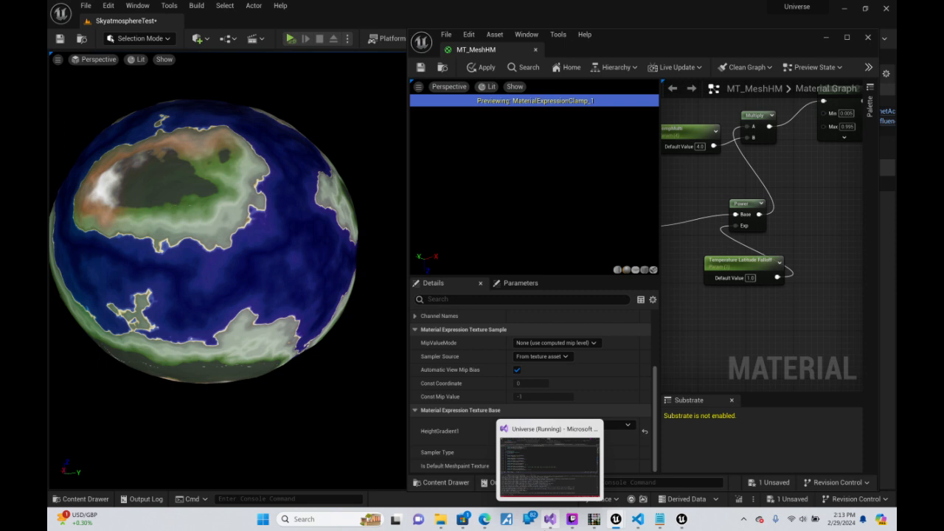
Fly down to the planet's terrain and back out to examine the biome colors and transitions up close
{"action": "right_click_drag", "start_coordinate": [243, 273], "coordinate": [184, 340]}
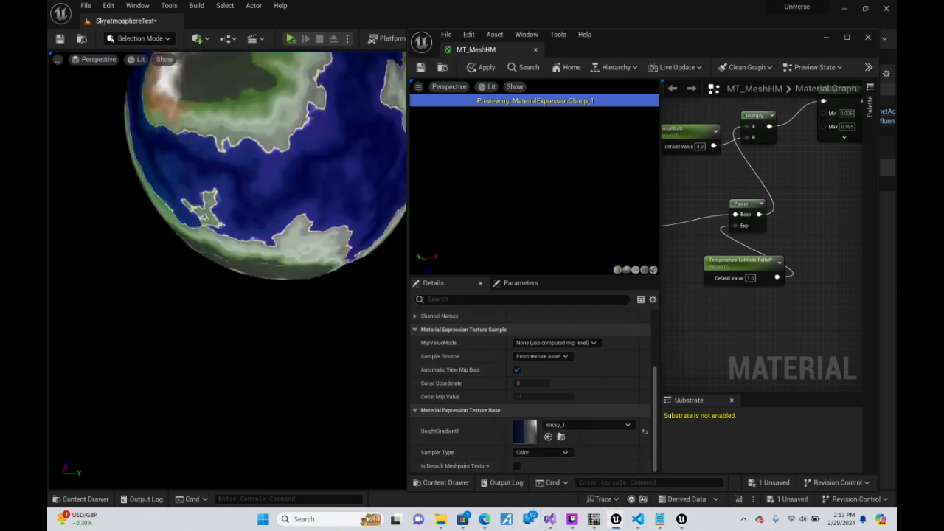
{"action": "right_click_drag", "start_coordinate": [229, 273], "coordinate": [210, 77]}
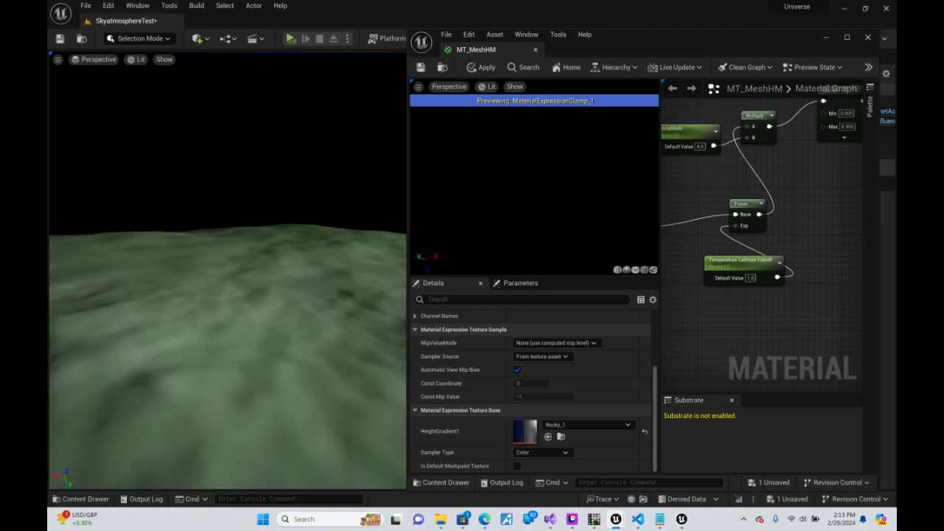
{"action": "right_click_drag", "start_coordinate": [211, 133], "coordinate": [239, 137]}
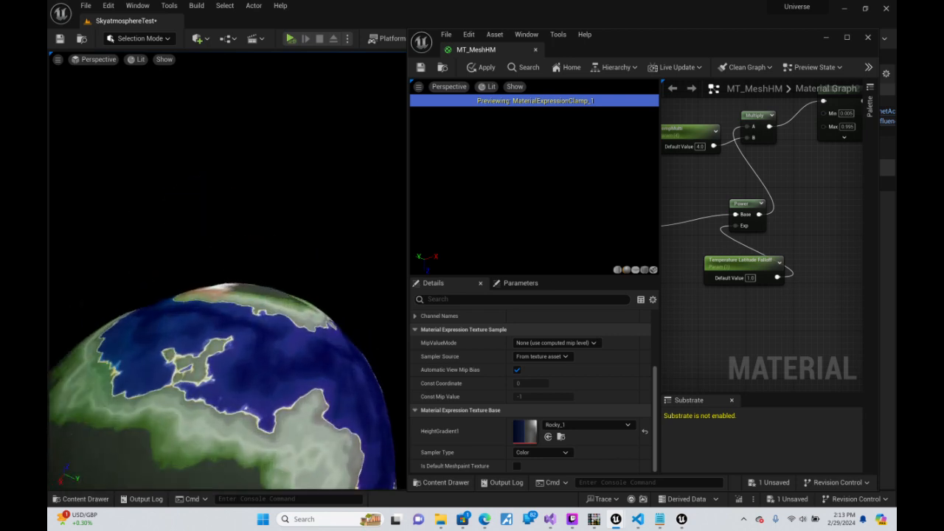
{"action": "right_click_drag", "start_coordinate": [227, 270], "coordinate": [292, 286]}
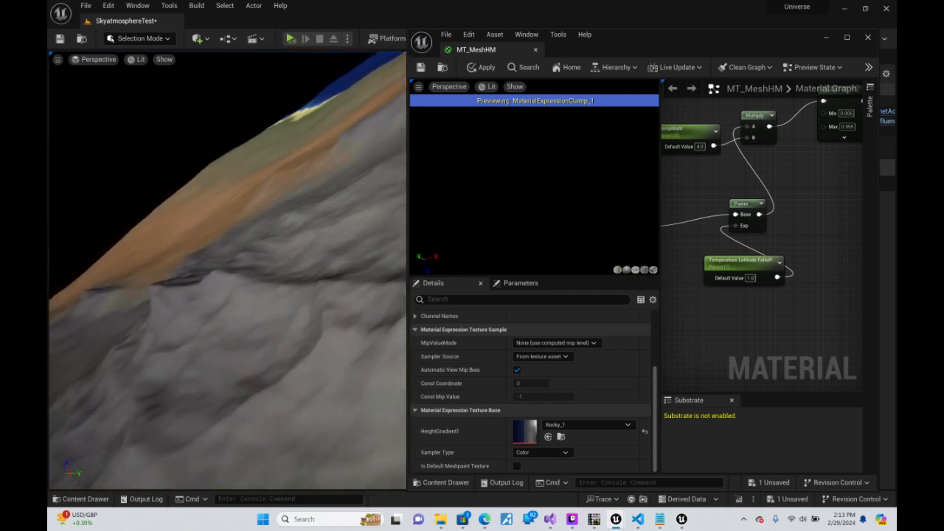
{"action": "right_click_drag", "start_coordinate": [292, 287], "coordinate": [304, 329]}
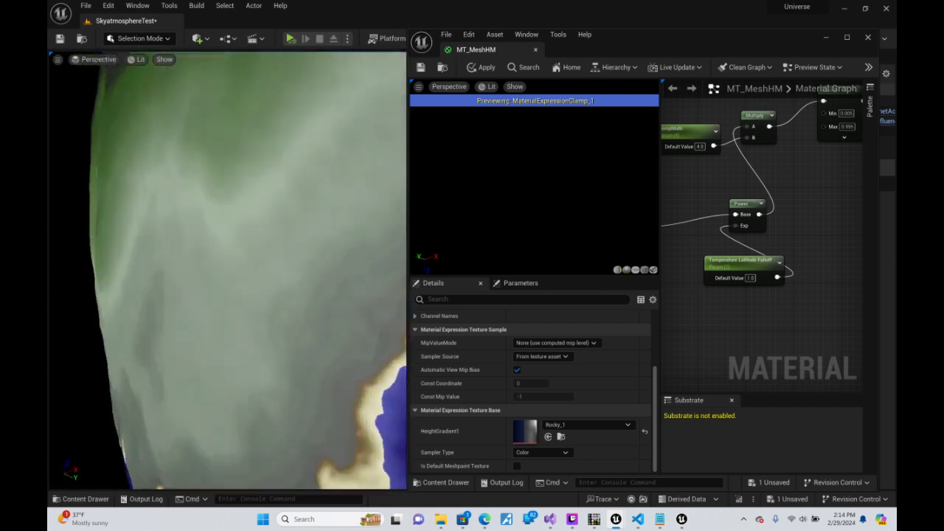
{"action": "key", "text": "s"}
{"action": "right_click_drag", "start_coordinate": [370, 164], "coordinate": [370, 164]}
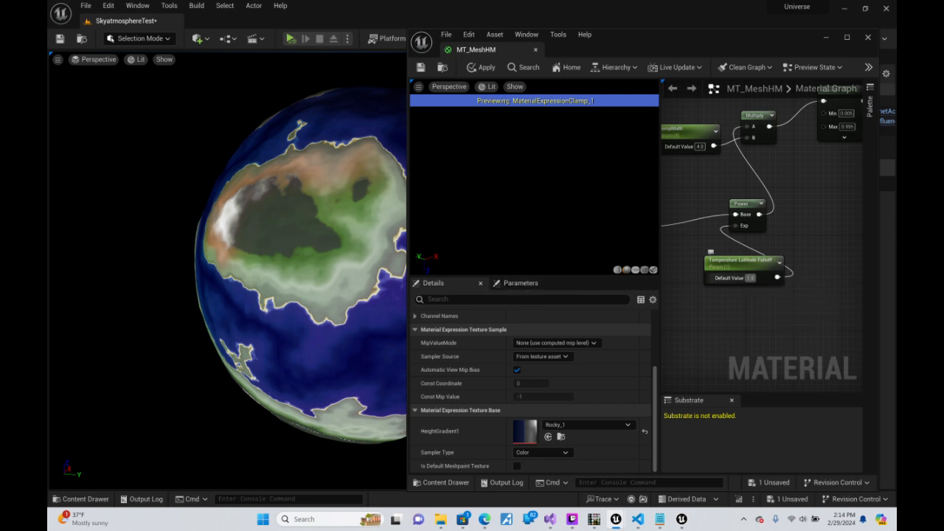
Try a Temperature Latitude Falloff default value of 0.5, and restore it to 1.0
{"action": "key", "text": "Return"}
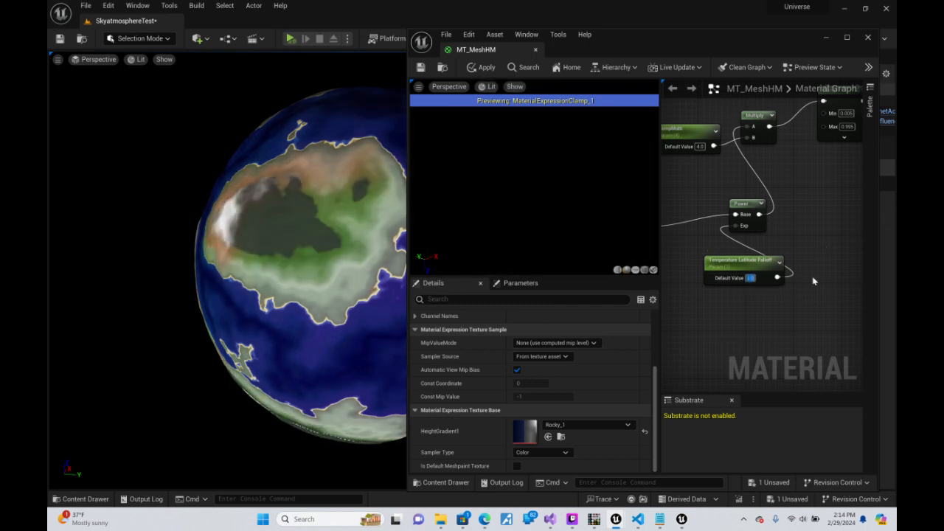
{"action": "key", "text": "Return"}
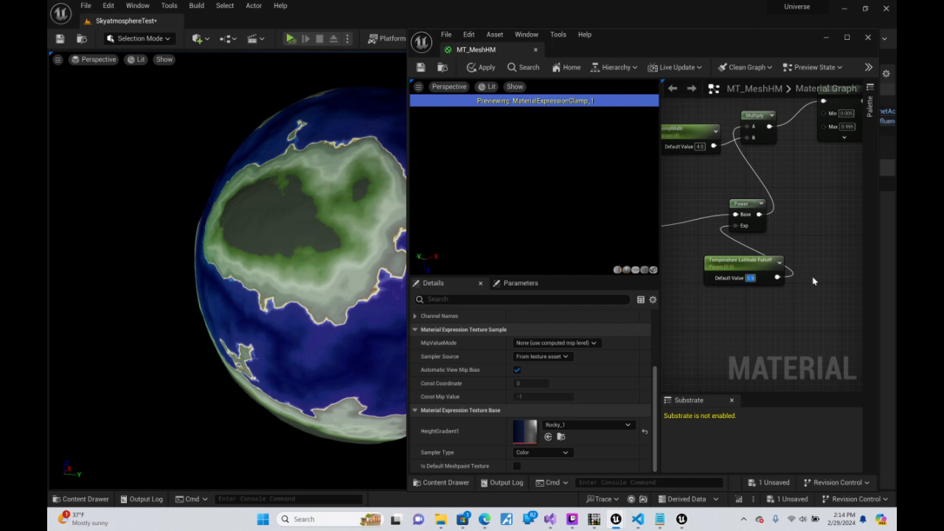
{"action": "type", "text": "1"}
{"action": "key", "text": "Return"}
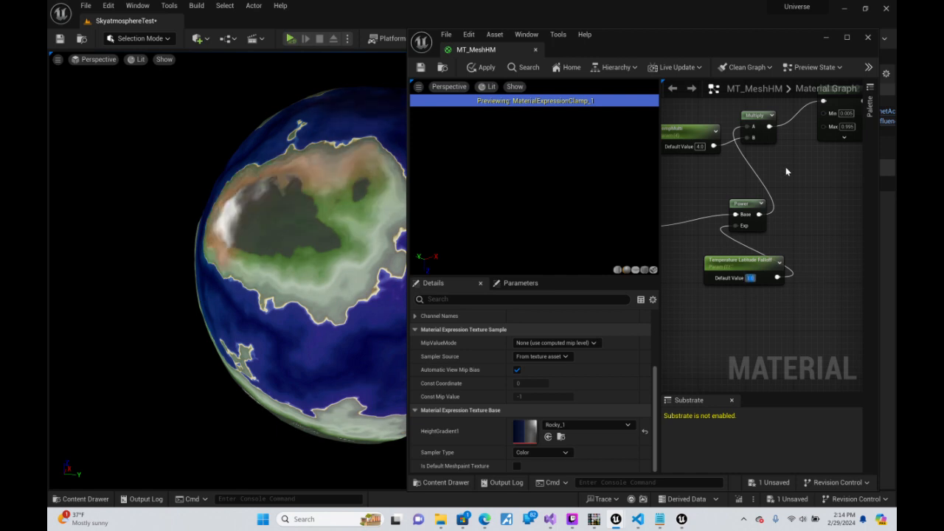
Inspect the temperature nodes and fly around the planet to review the final biome blending near and far
{"action": "right_click_drag", "start_coordinate": [730, 180], "coordinate": [819, 279]}
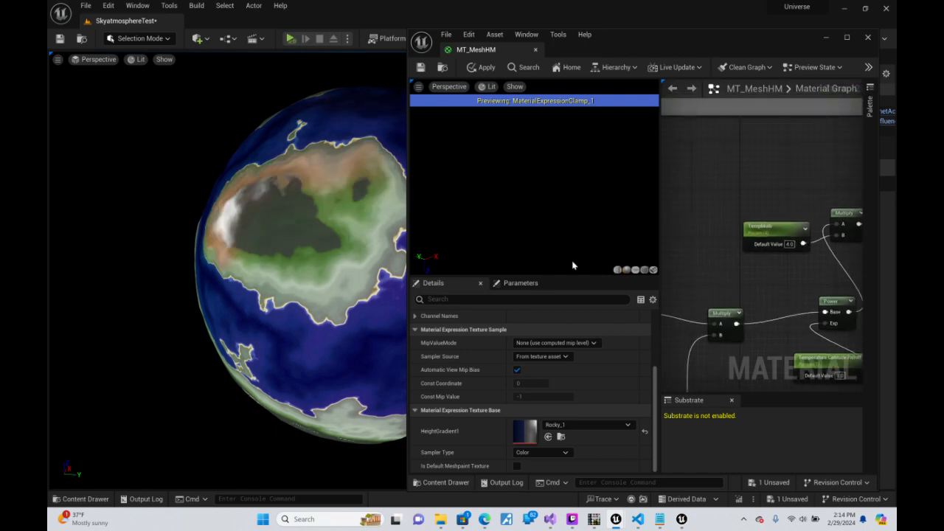
{"action": "key", "text": "w"}
{"action": "right_click_drag", "start_coordinate": [397, 303], "coordinate": [354, 299]}
{"action": "key", "text": "s"}
{"action": "key", "text": "w"}
{"action": "key", "text": "s"}
{"action": "key", "text": "w"}
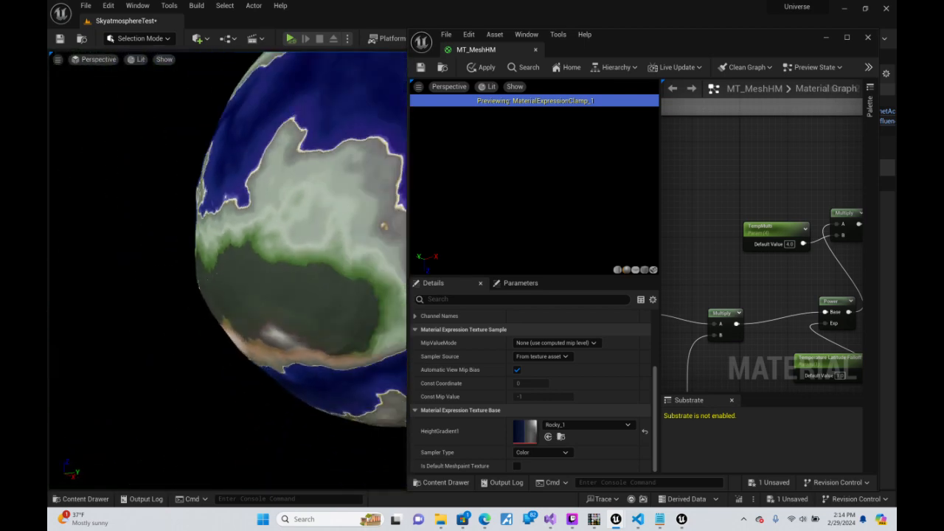
{"action": "key", "text": "w"}
{"action": "right_click_drag", "start_coordinate": [295, 295], "coordinate": [332, 309]}
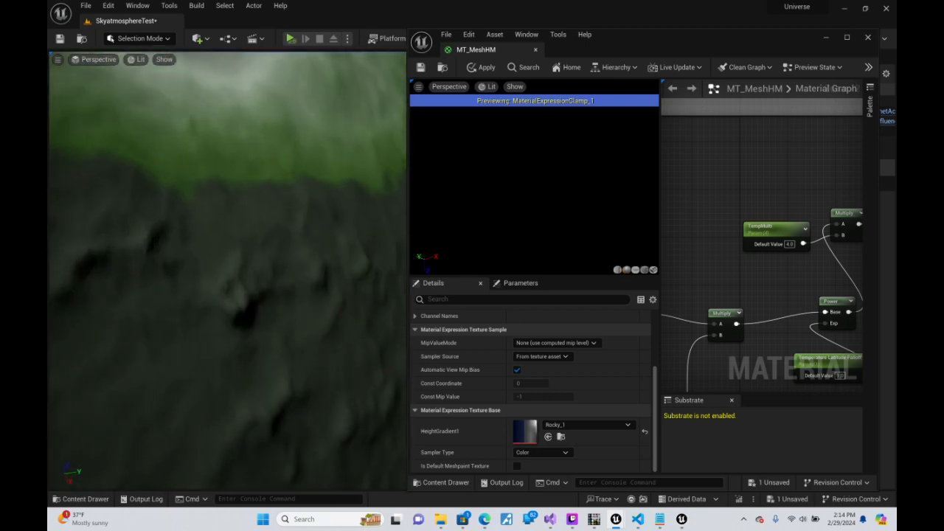
{"action": "right_click_drag", "start_coordinate": [227, 270], "coordinate": [184, 269]}
{"action": "key", "text": "a"}
{"action": "key", "text": "s"}
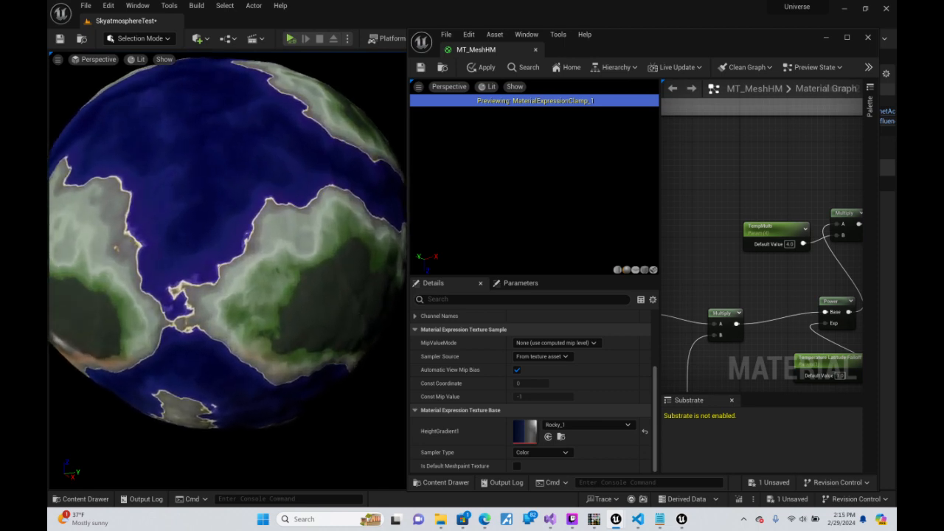
Switch to Twitch Studio and start ending the live stream
{"action": "left_click", "coordinate": [578, 520]}
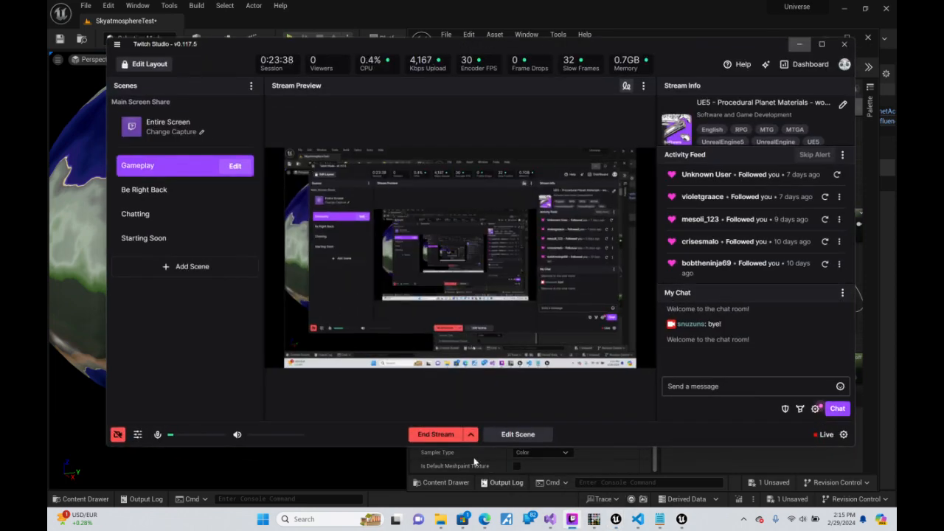
{"action": "left_click", "coordinate": [436, 435]}
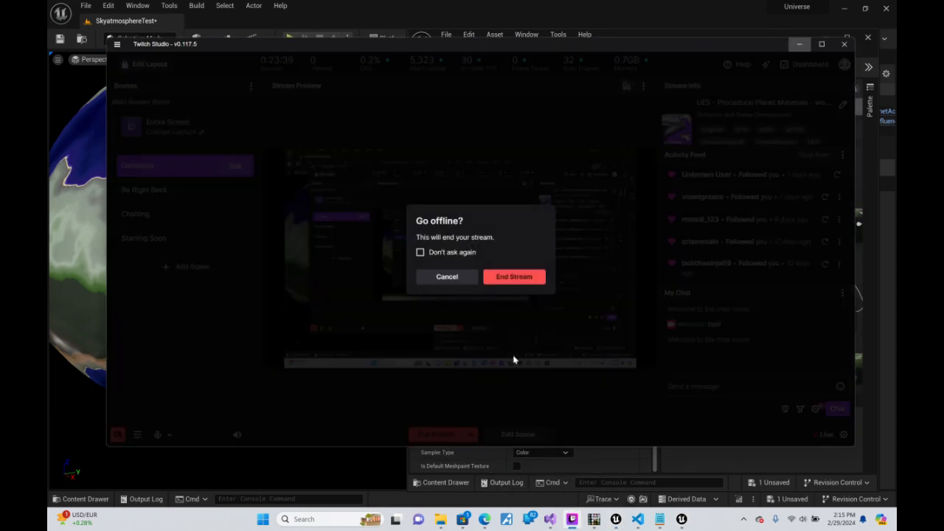